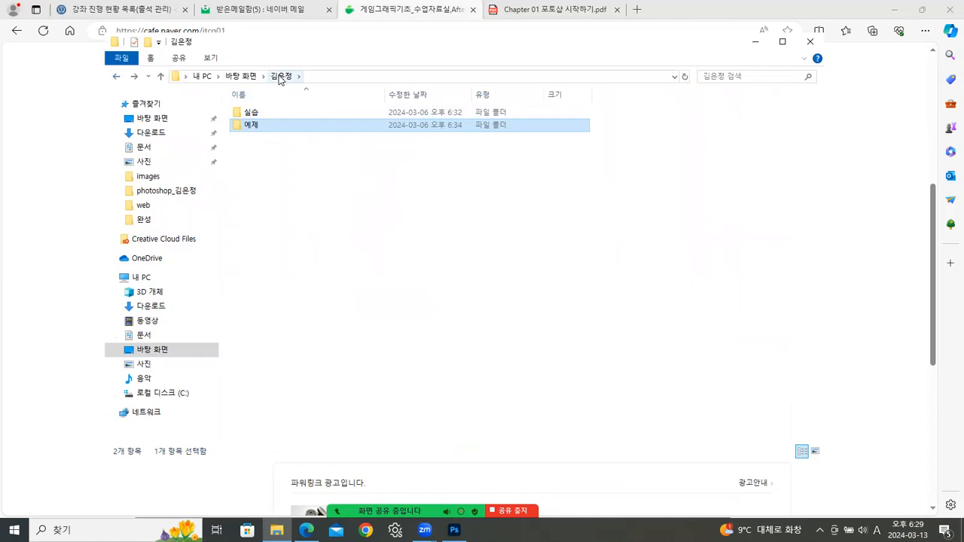
- Open the 예제 folder instead of 실습, then minimize File Explorer to show the cafe page
double_click(254, 113)
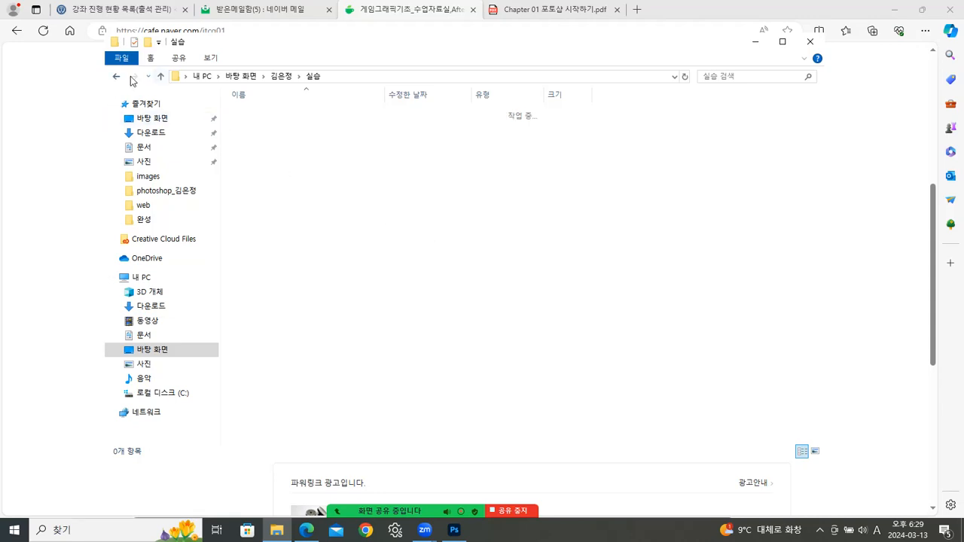
double_click(256, 128)
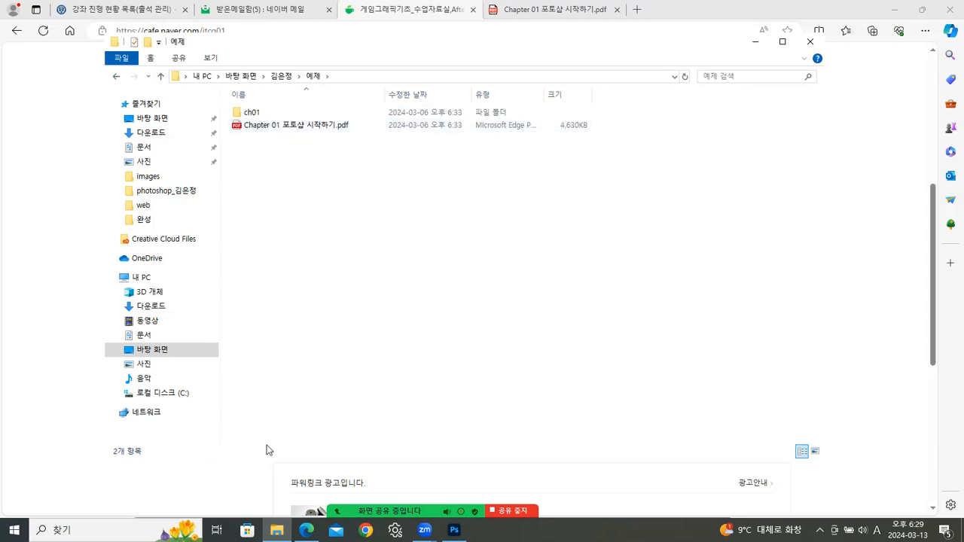
left_click(276, 530)
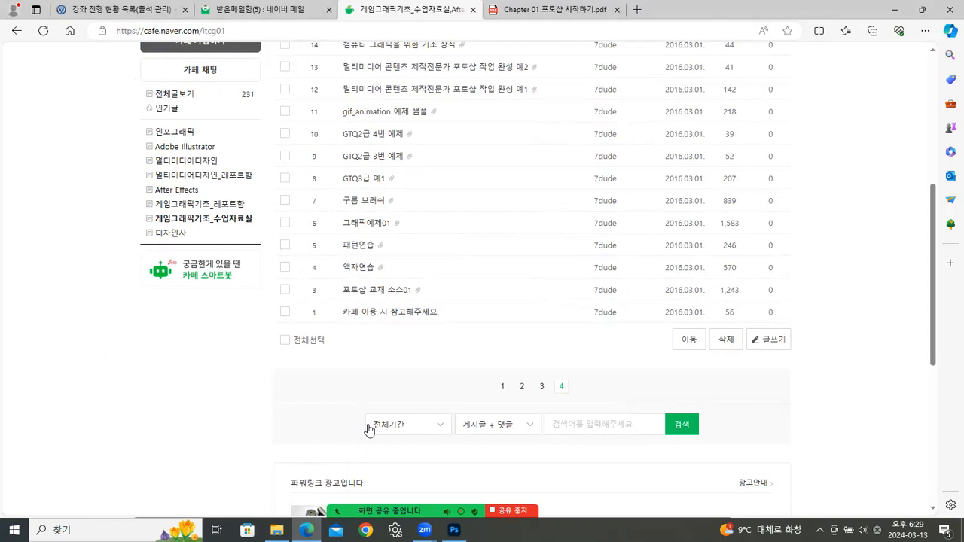
- Open the 포토샵 교재 소스01 post, list its two attachments, and restore the 예제 folder window
left_click(370, 294)
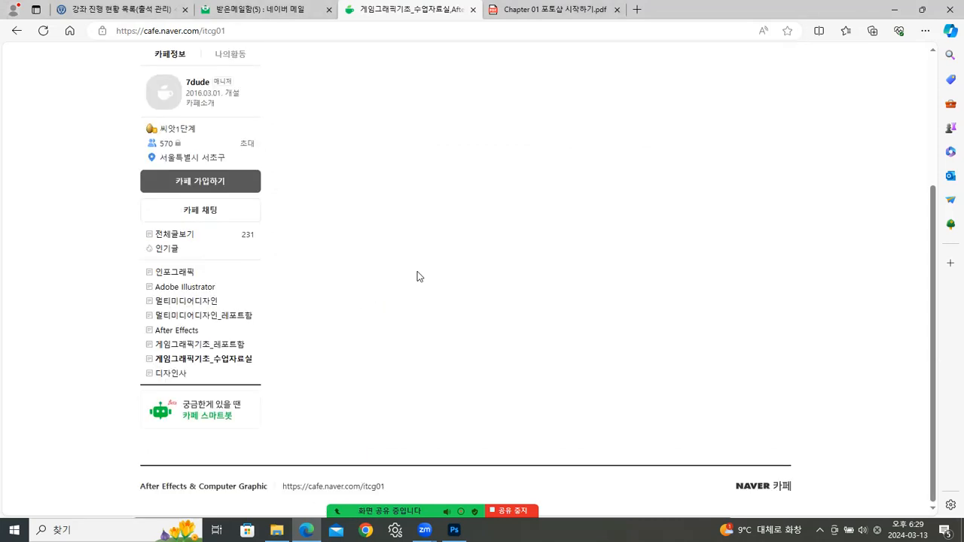
left_click(742, 182)
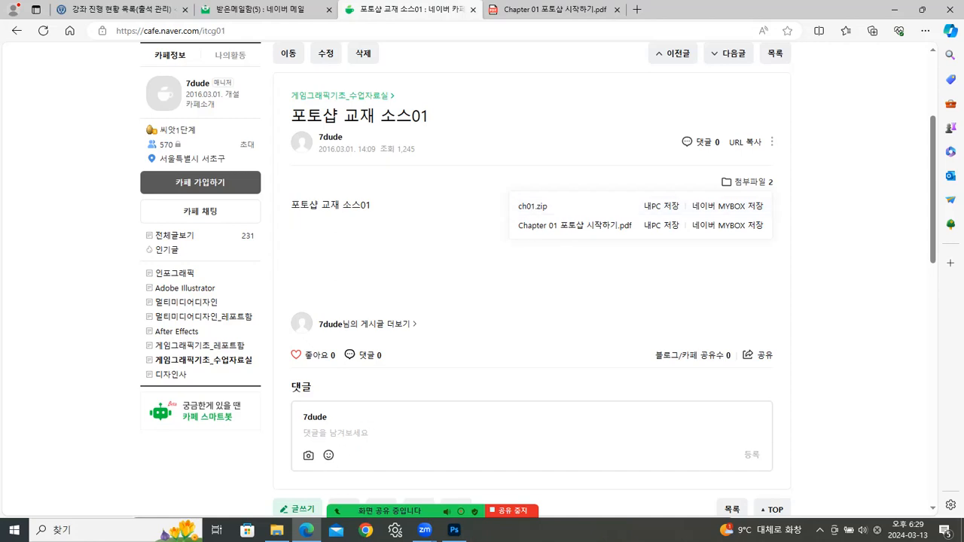
left_click(277, 530)
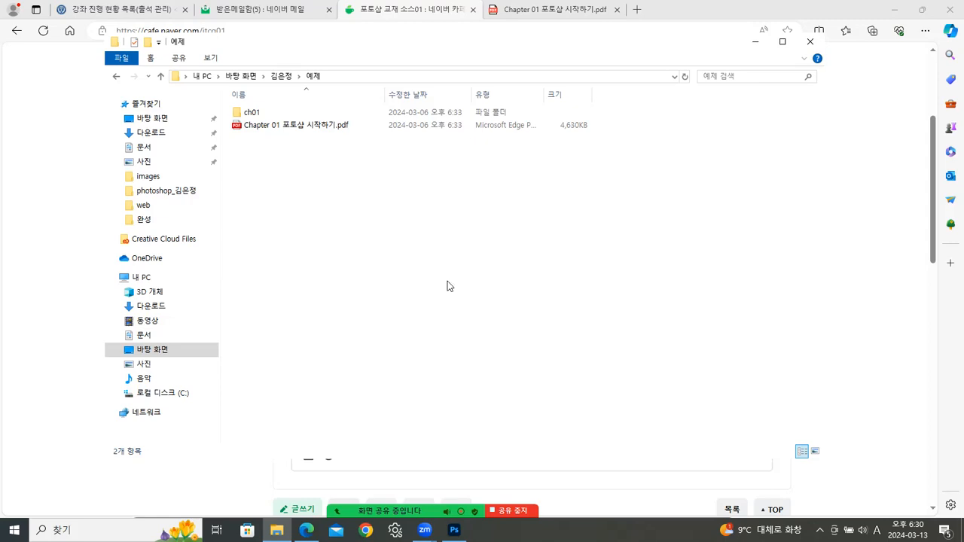
- Scroll the Chapter 01 PDF back to the page 11 images-and-pixels slide, then open the ch01 folder
left_click(558, 12)
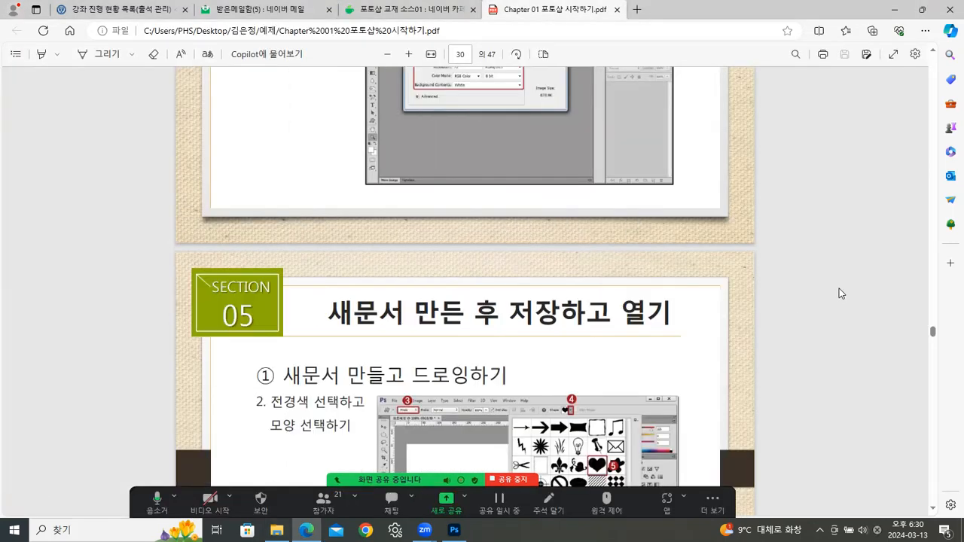
scroll(829, 279, "up", 15)
scroll(821, 267, "up", 10)
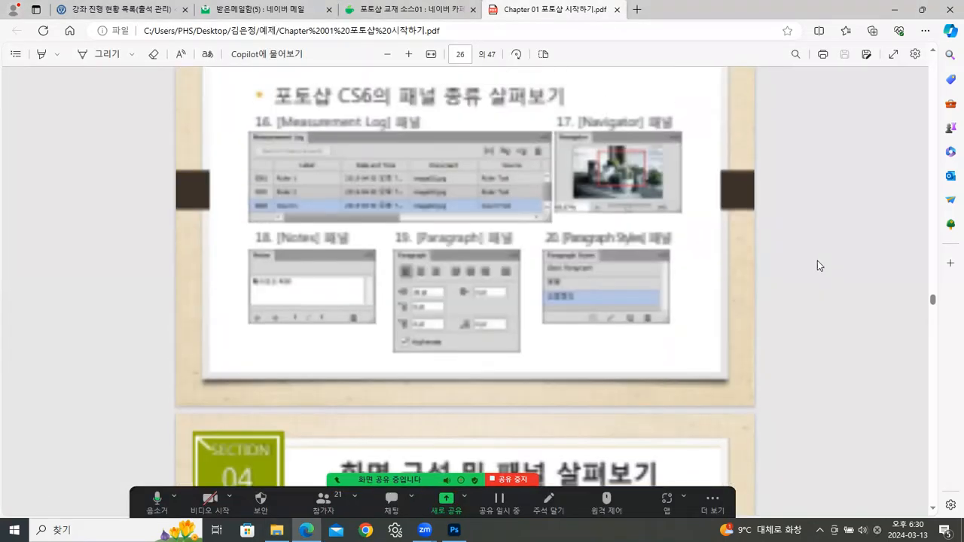
scroll(800, 241, "up", 20)
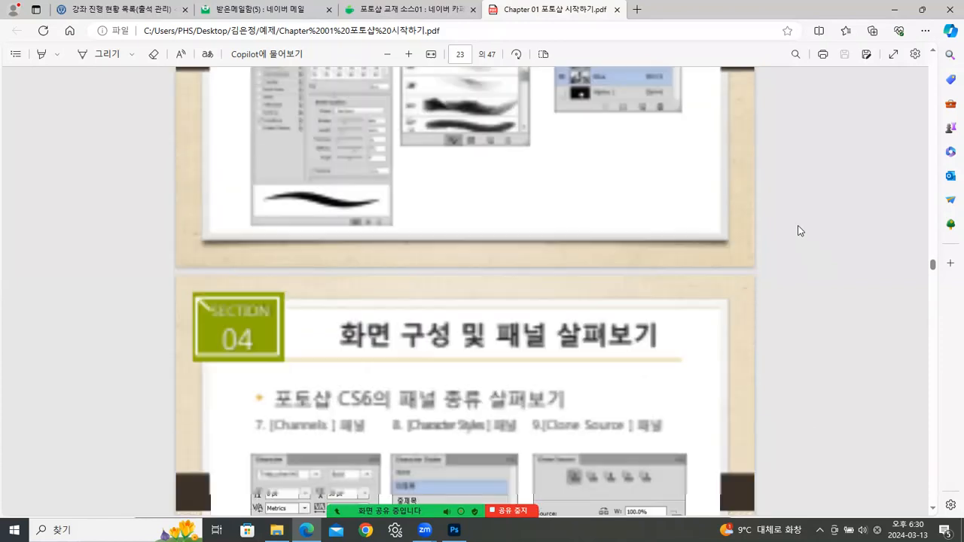
scroll(803, 233, "up", 3)
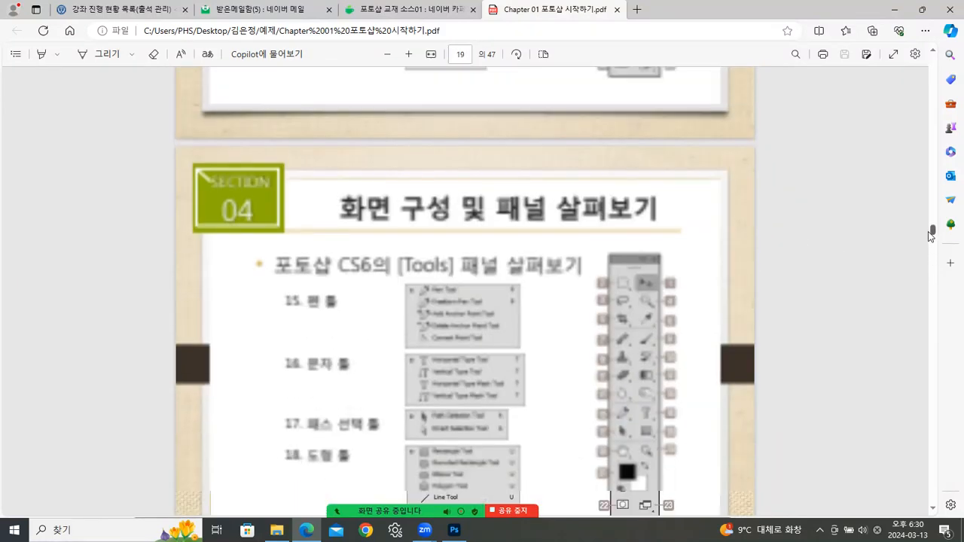
left_click_drag(934, 234, 923, 156)
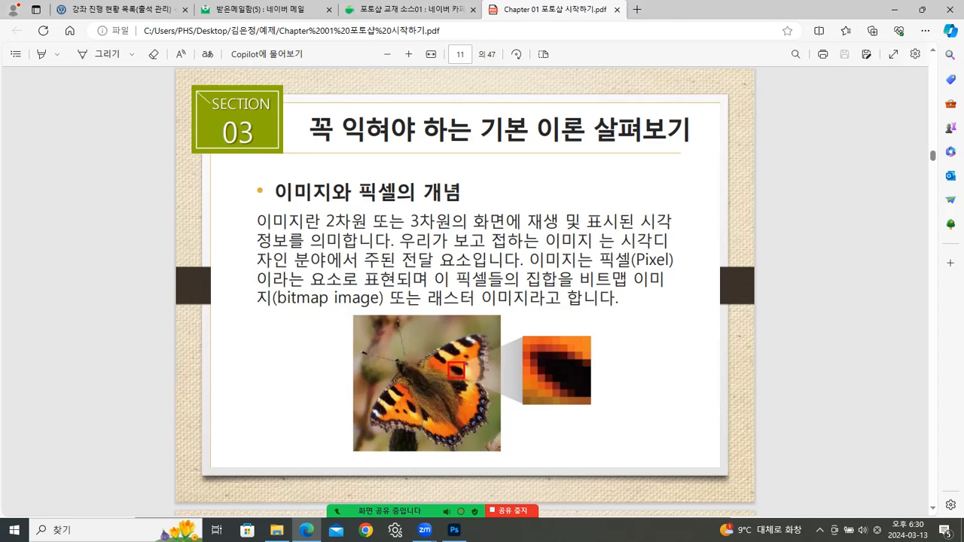
key("alt+Tab")
double_click(257, 112)
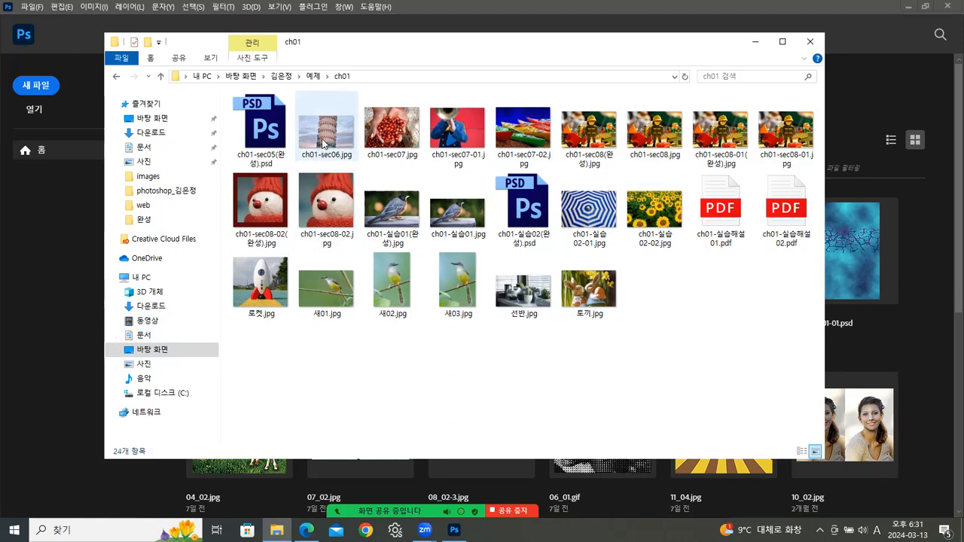
- Bring Photoshop's start screen forward and check the File menu without using it
left_click(76, 225)
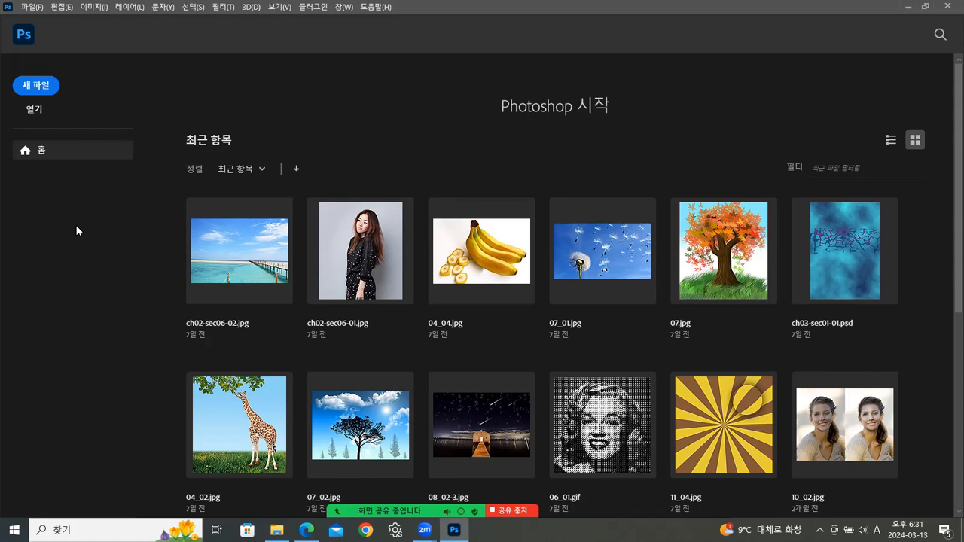
left_click(33, 8)
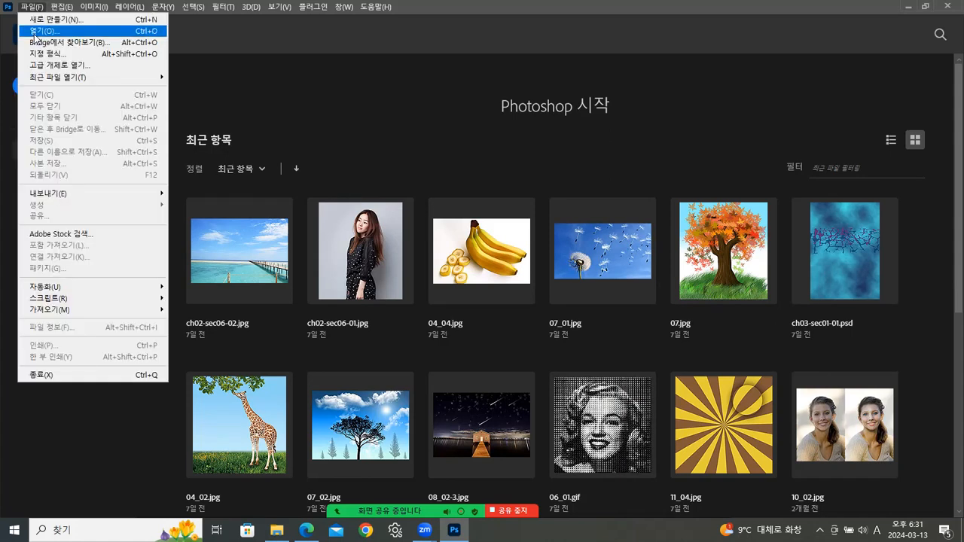
left_click(109, 470)
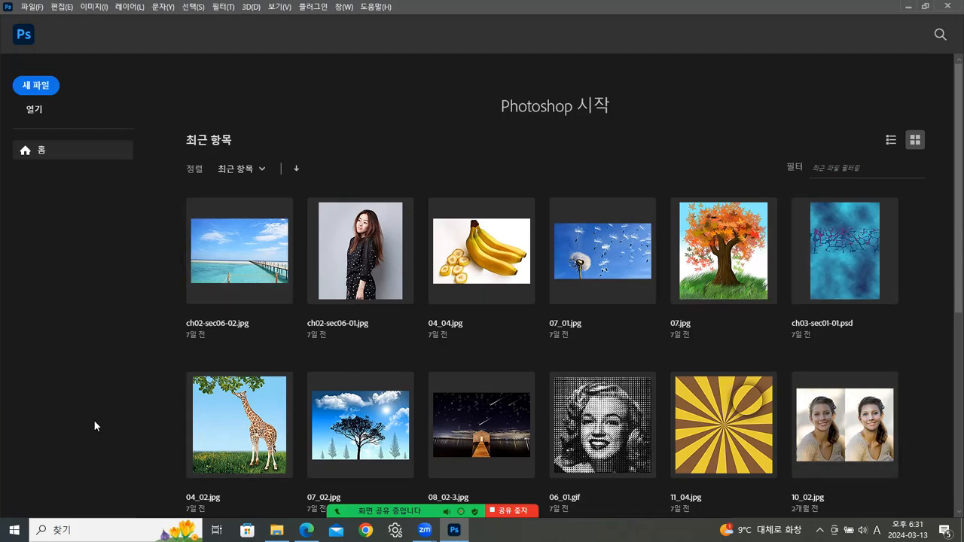
- Drag ch01-sec06.jpg from the ch01 folder onto Photoshop to open the Pisa tower photo
left_click(276, 529)
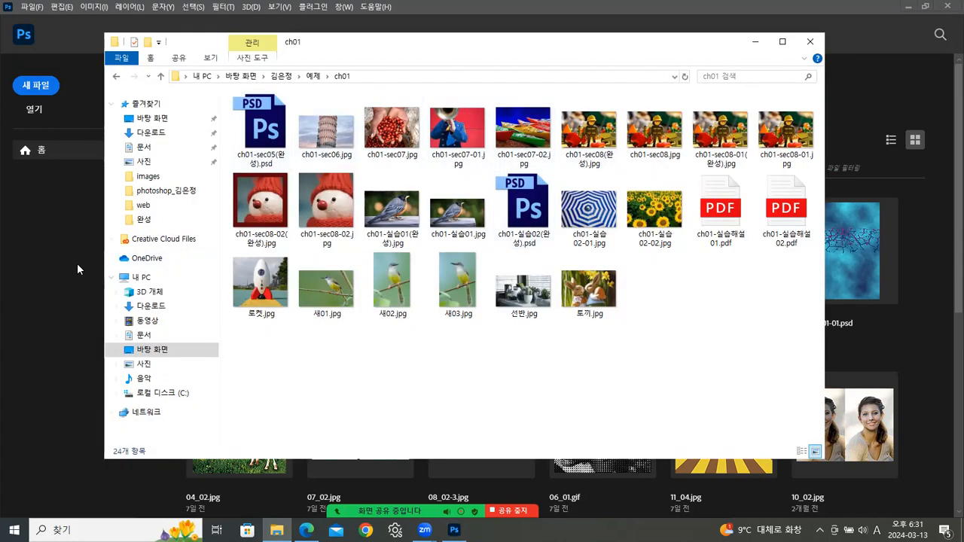
left_click_drag(394, 48, 518, 55)
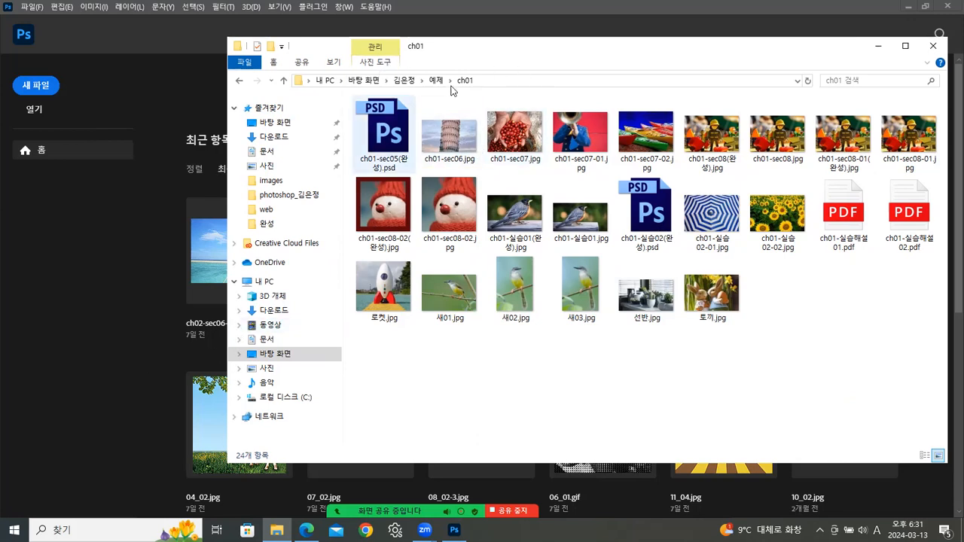
left_click(446, 143)
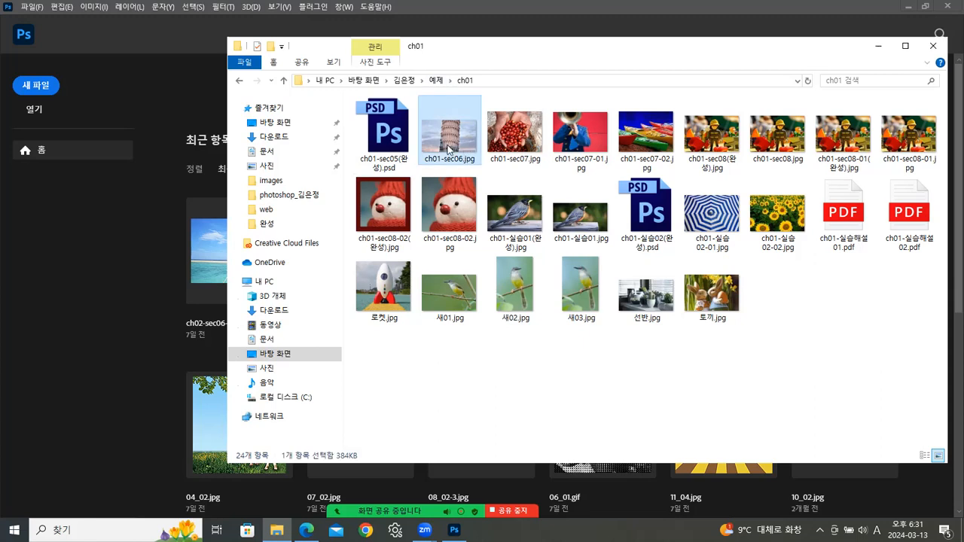
left_click_drag(446, 151, 119, 307)
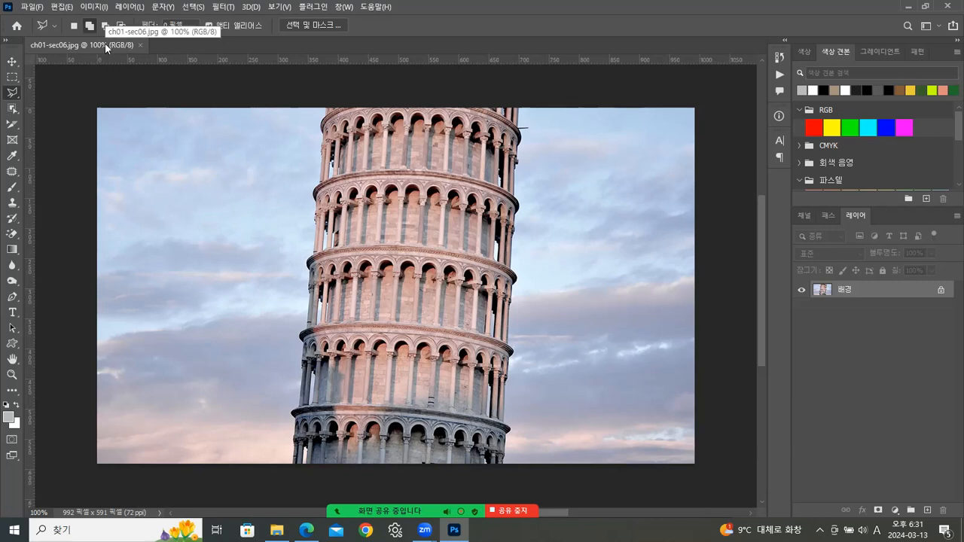
- Float ch01-sec06.jpg into its own window, position it, and select the Move tool
left_click_drag(97, 45, 147, 106)
left_click_drag(209, 102, 255, 84)
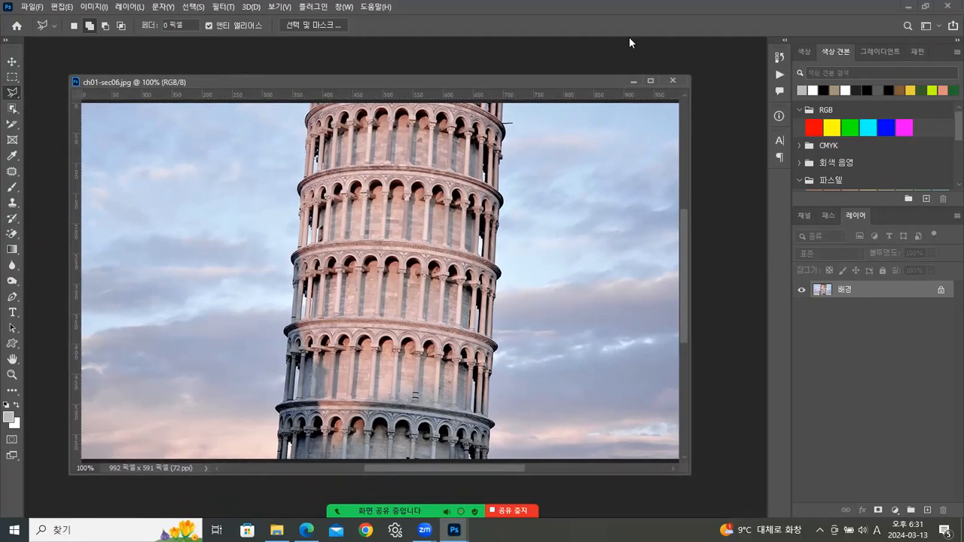
mouse_move(352, 73)
left_mouse_down()
mouse_move(354, 104)
mouse_move(364, 68)
left_mouse_up()
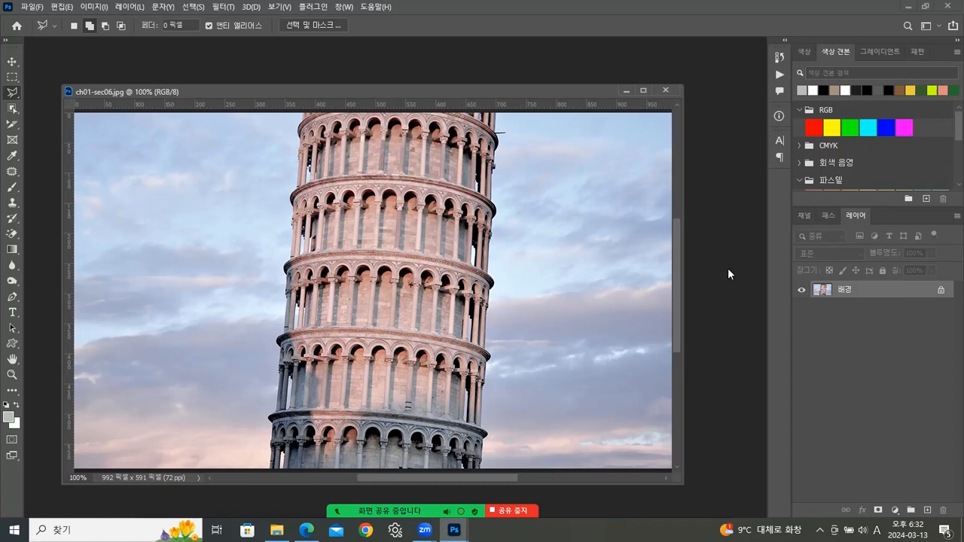
left_click_drag(585, 95, 586, 126)
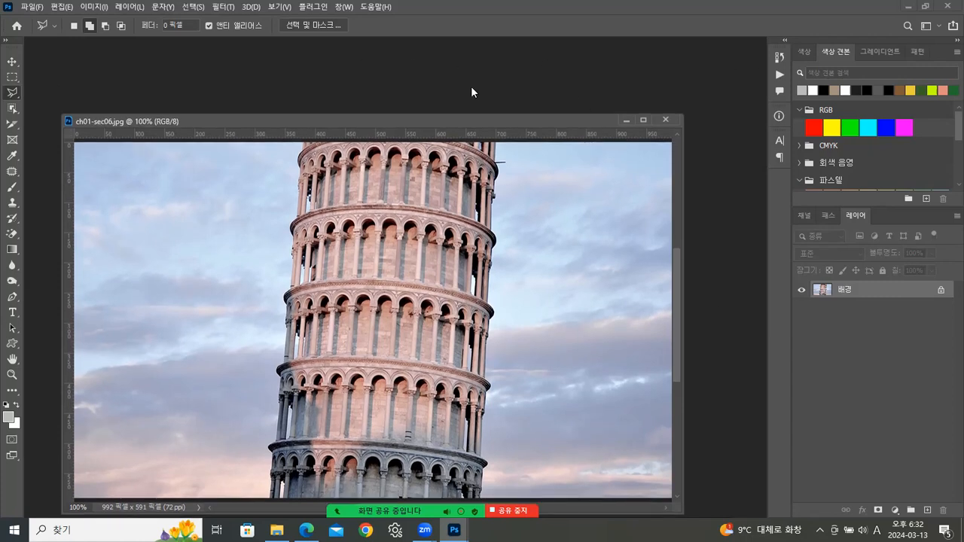
left_click(12, 63)
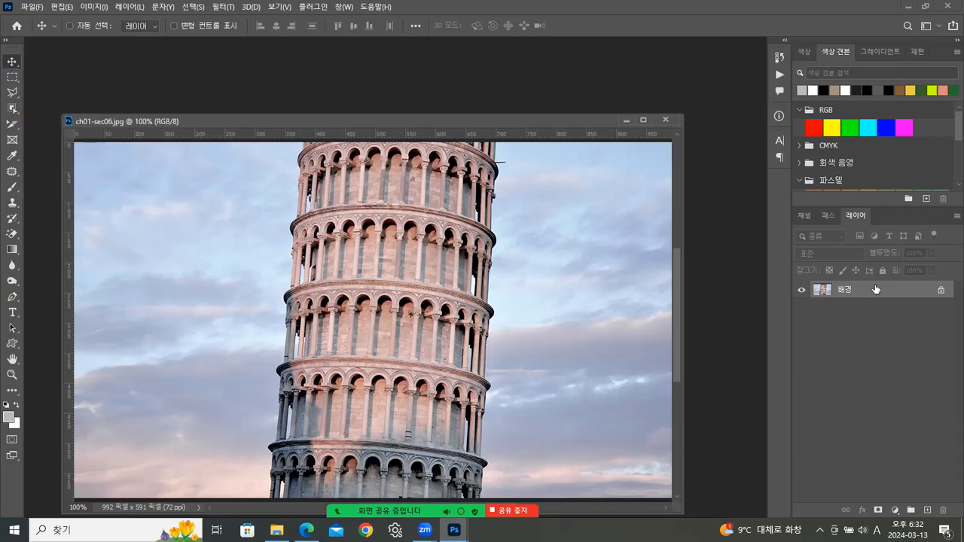
left_click_drag(318, 281, 249, 246)
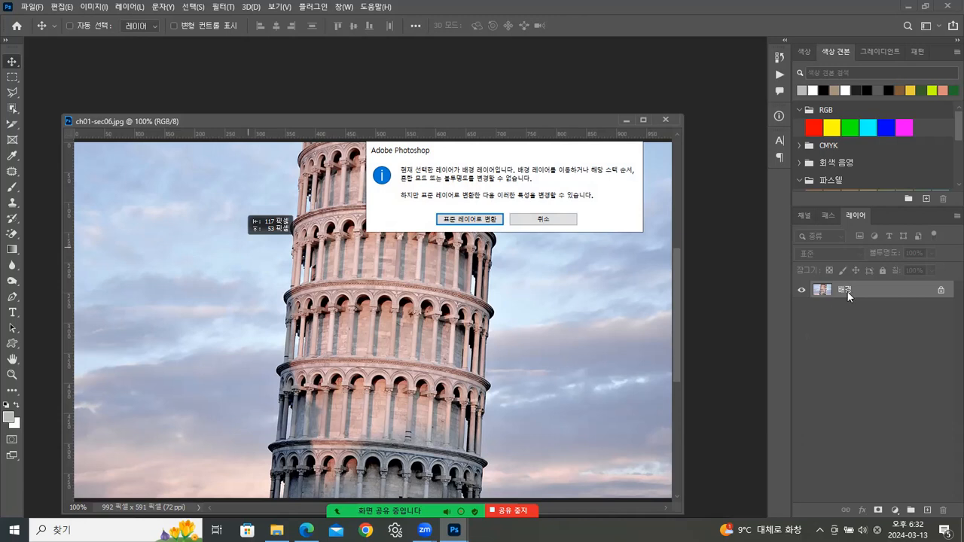
left_click(534, 219)
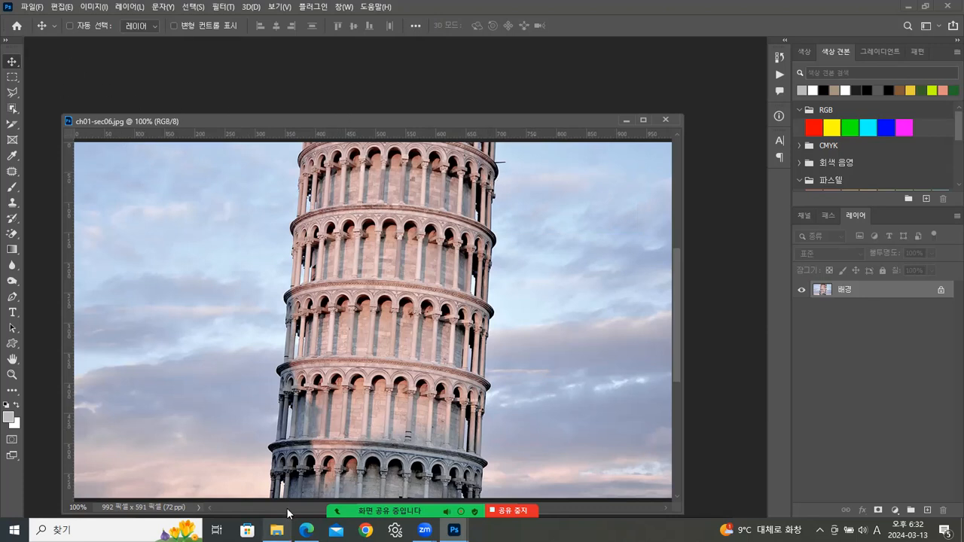
left_click(276, 530)
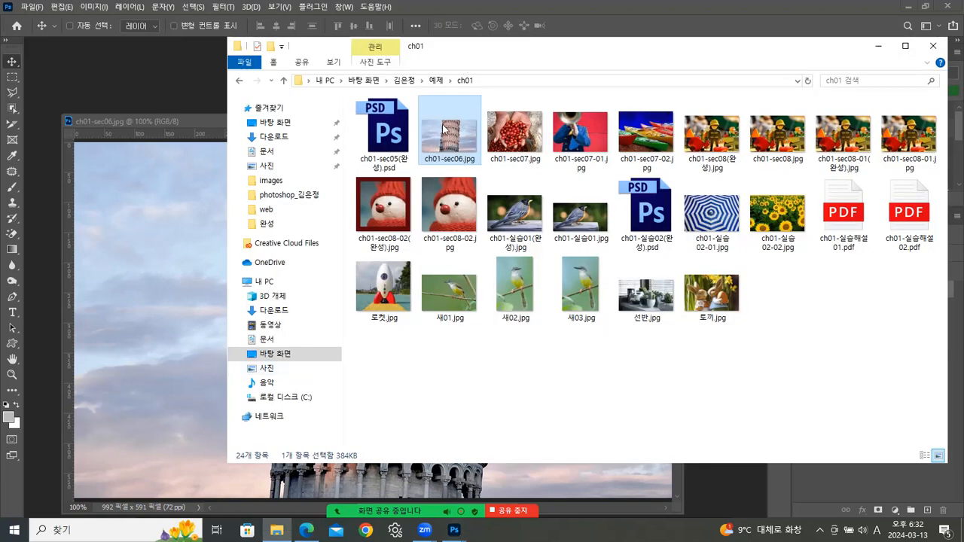
left_click(170, 74)
left_click(31, 7)
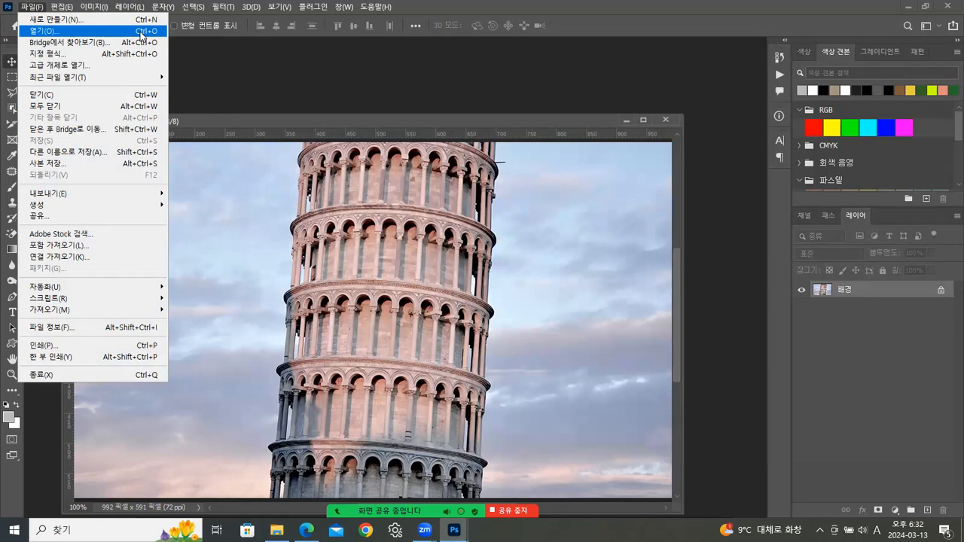
left_click(276, 120)
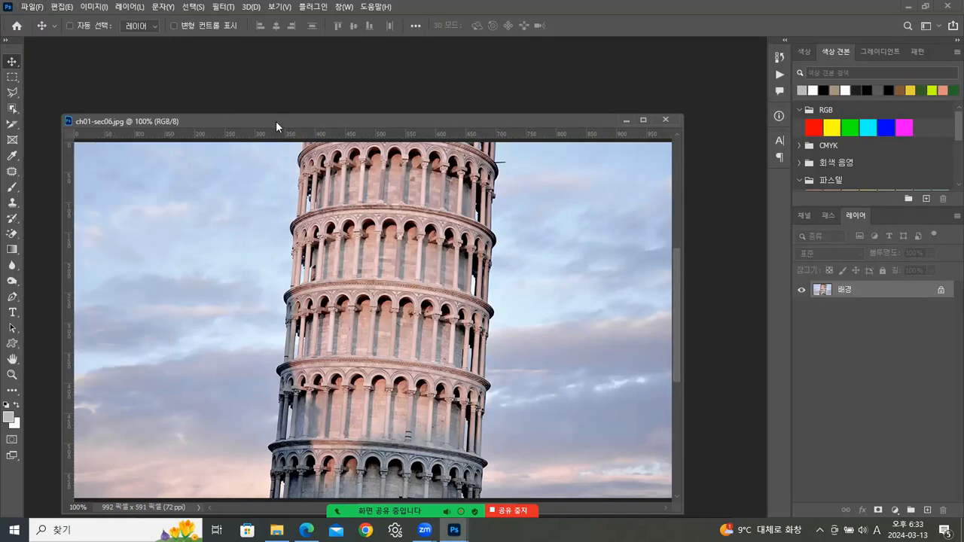
- Dock and re-float the photo window, cancelling an accidentally opened Open dialog
left_click_drag(93, 115, 57, 39)
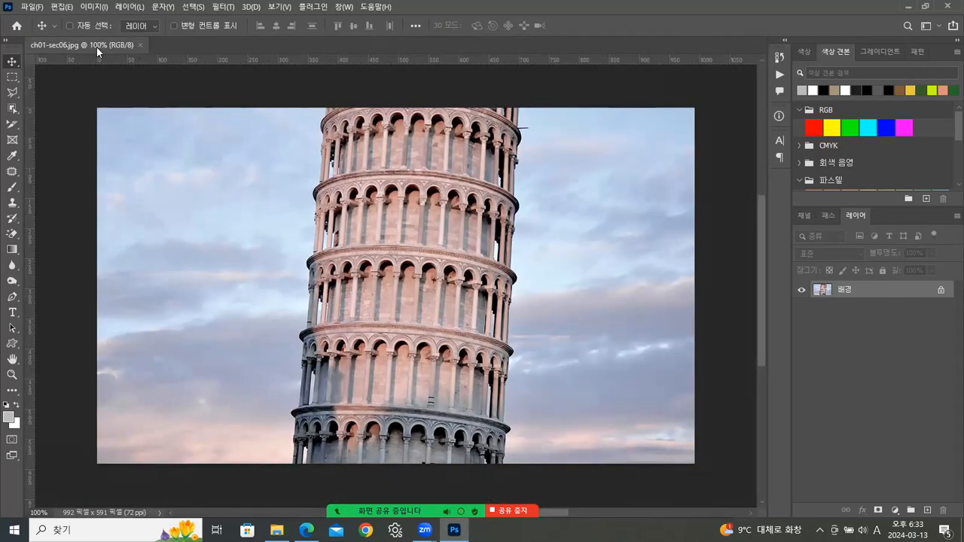
left_click_drag(80, 48, 147, 174)
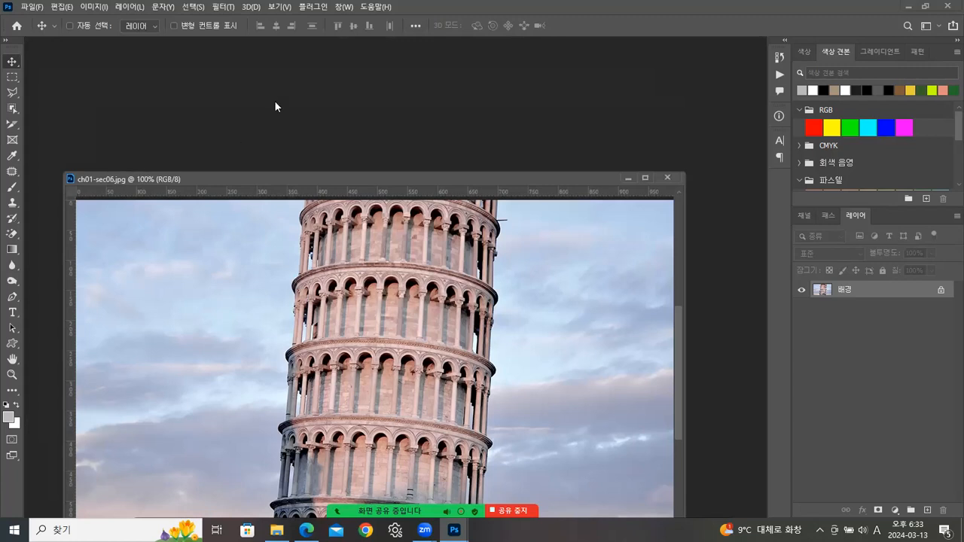
double_click(329, 108)
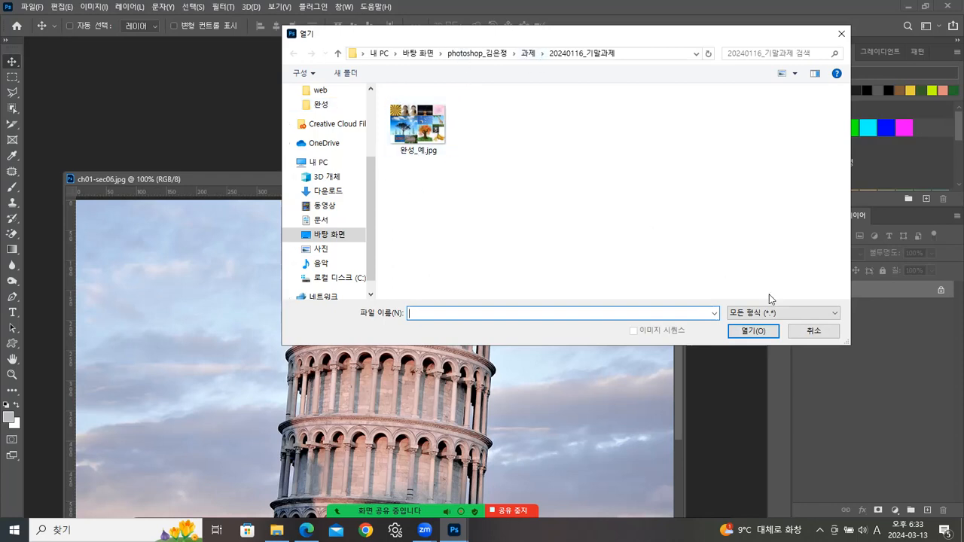
left_click(815, 334)
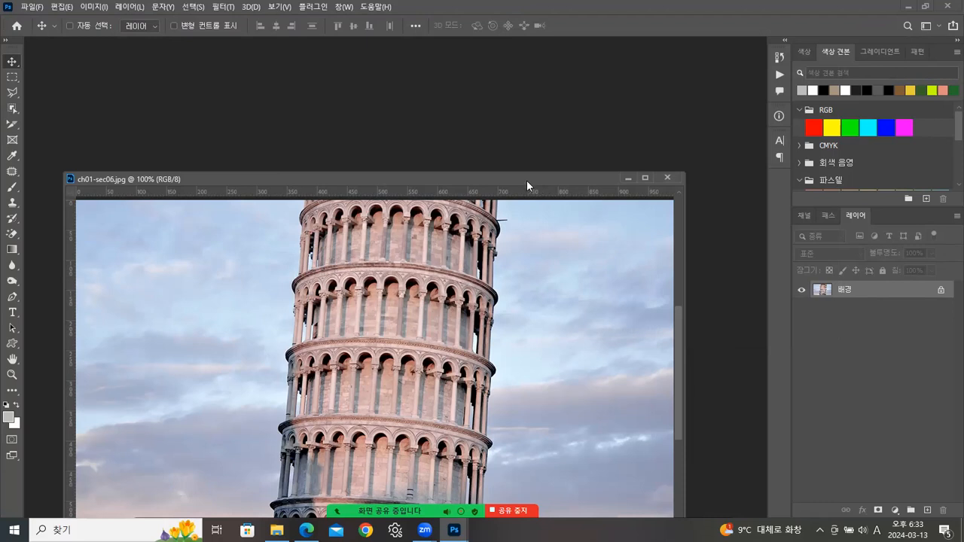
- Dock the photo again, float it back out, and move the window higher up
left_click_drag(144, 181, 81, 50)
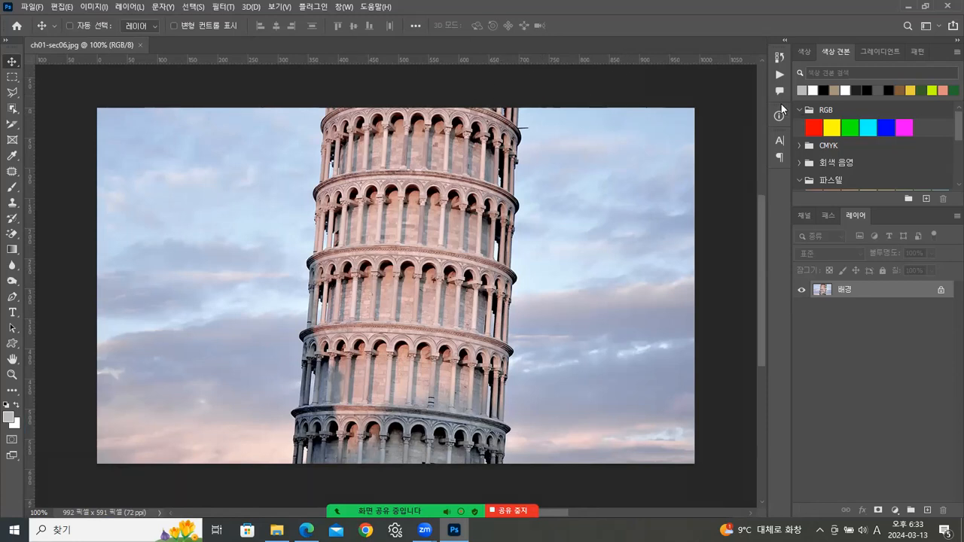
left_click_drag(105, 46, 294, 188)
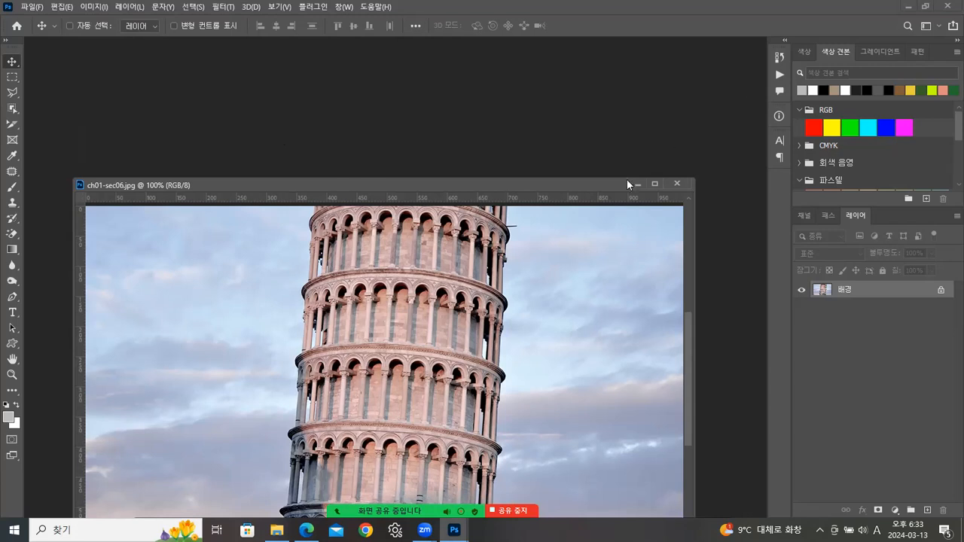
left_click_drag(439, 183, 405, 170)
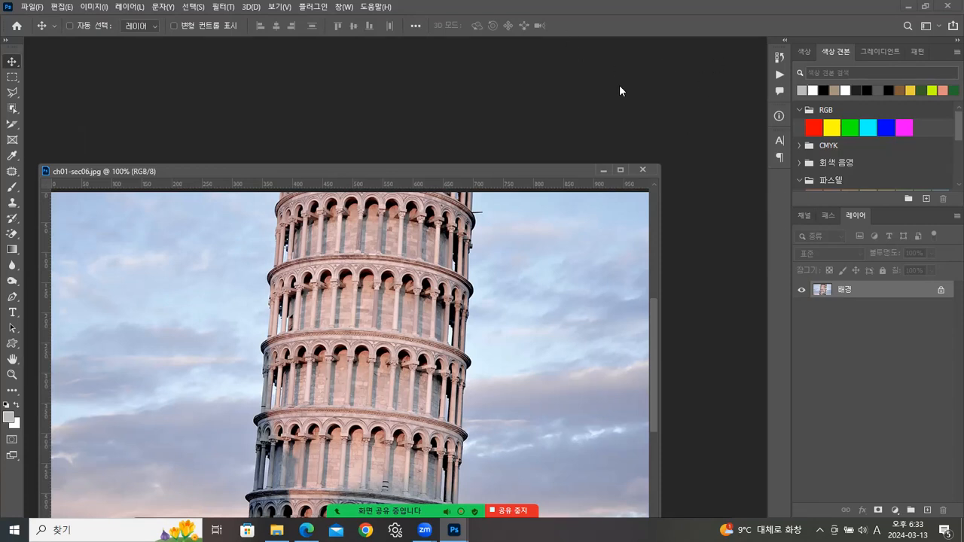
left_click_drag(246, 177, 292, 96)
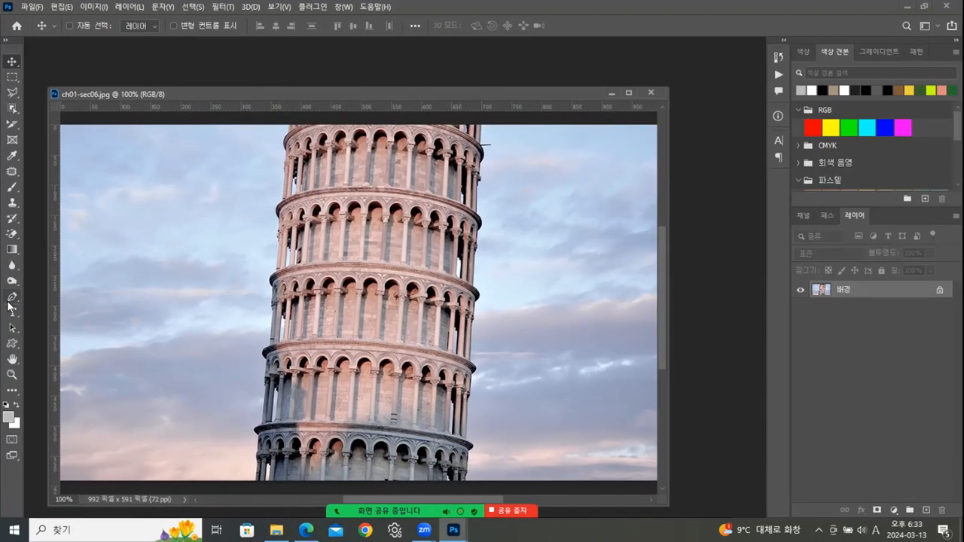
left_click_drag(242, 94, 245, 74)
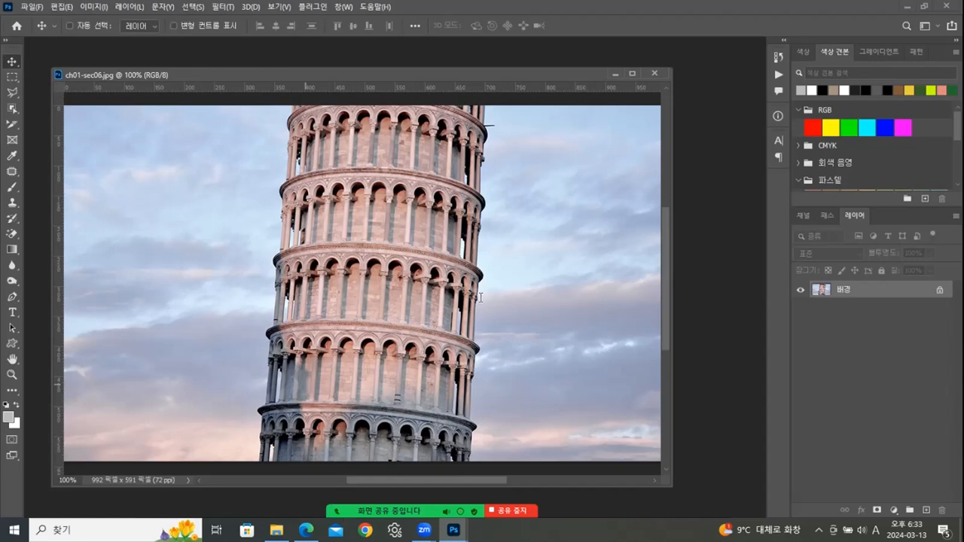
key("alt+Tab")
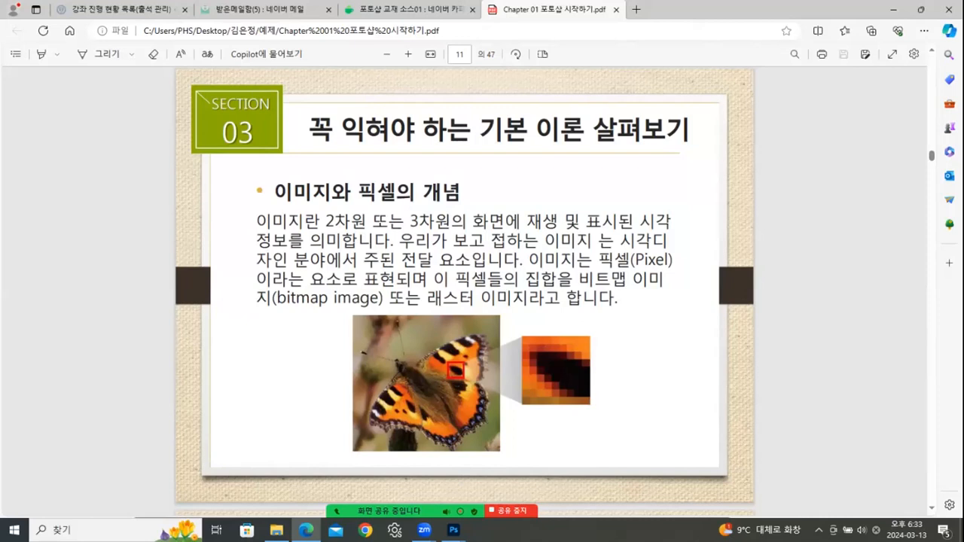
mouse_move(454, 530)
left_click(530, 477)
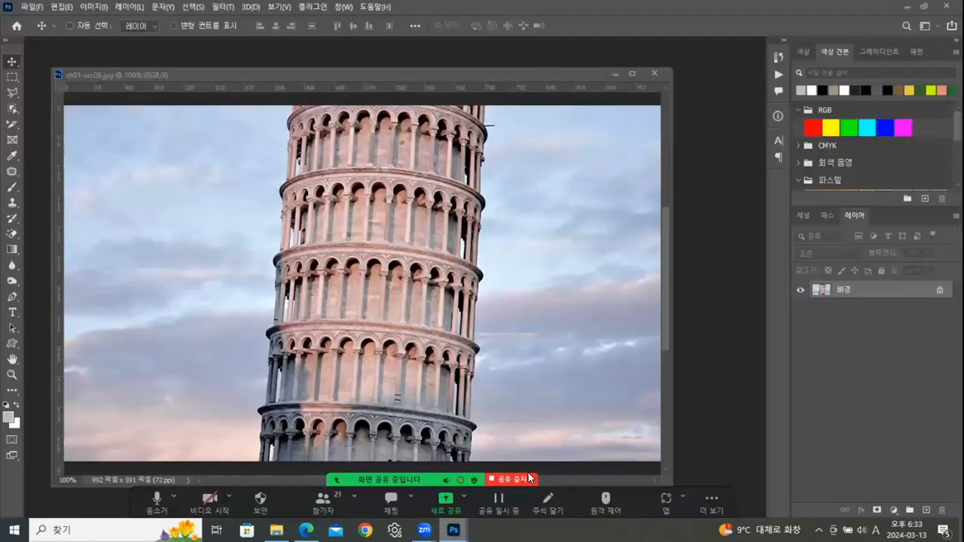
left_click_drag(419, 83, 434, 70)
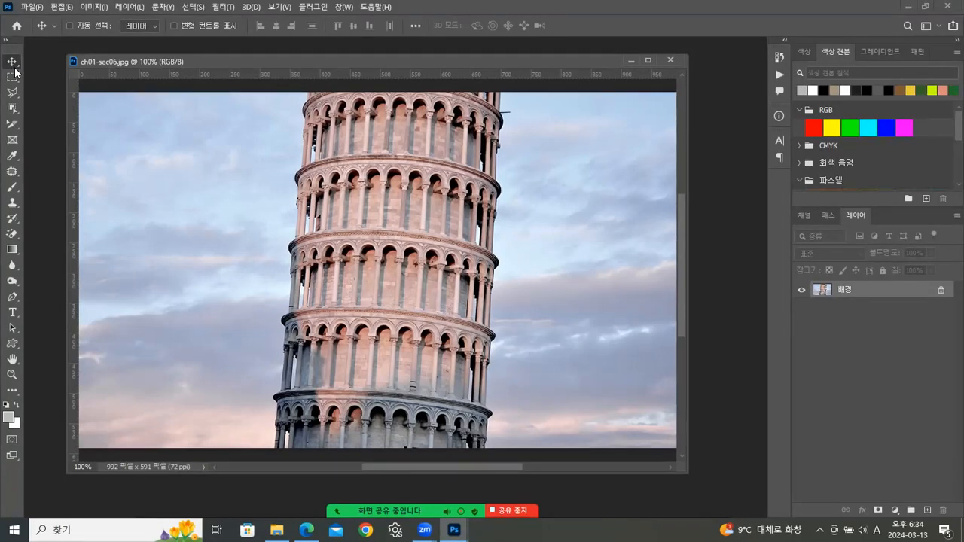
- With the Zoom tool, try Fit Screen and Fill Screen, then view the photo at 100%
left_click(11, 375)
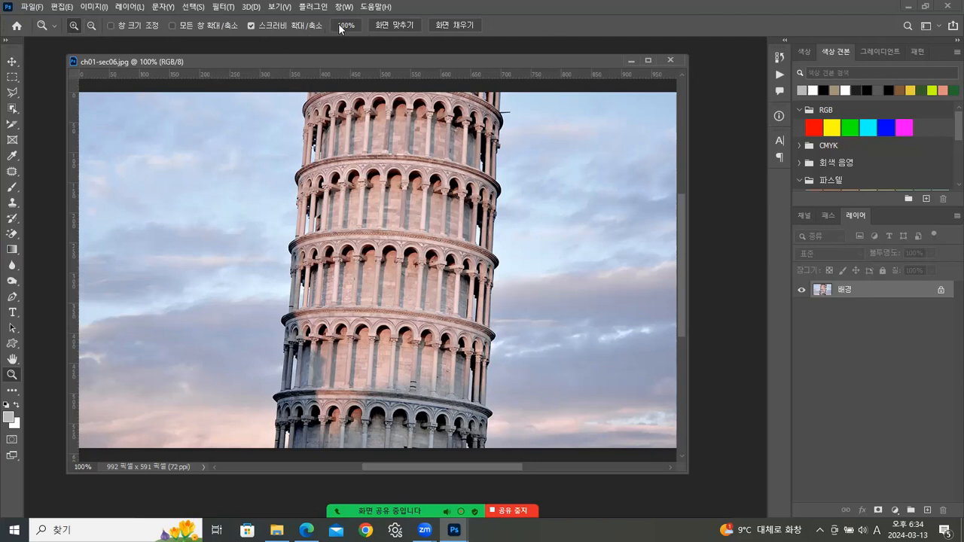
left_click(381, 26)
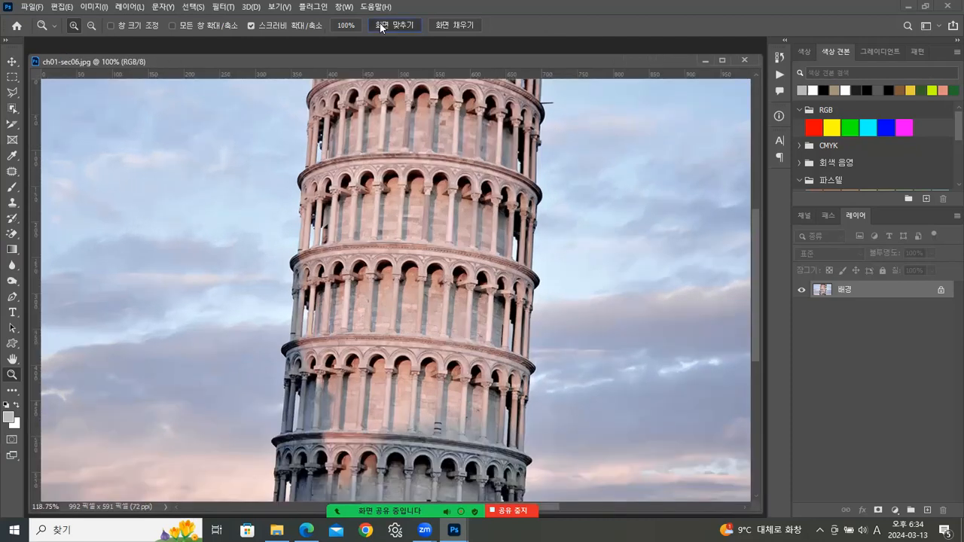
left_click(464, 25)
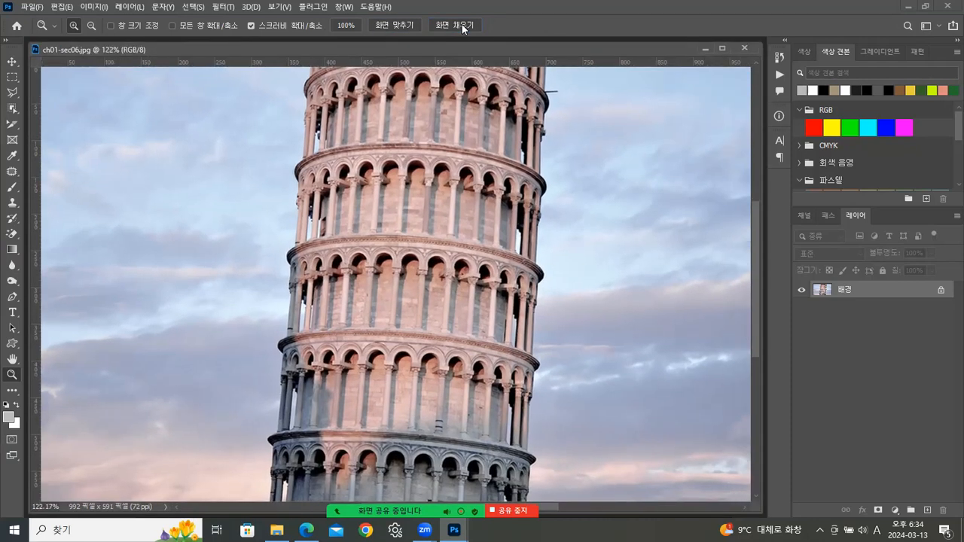
left_click(393, 26)
left_click(348, 26)
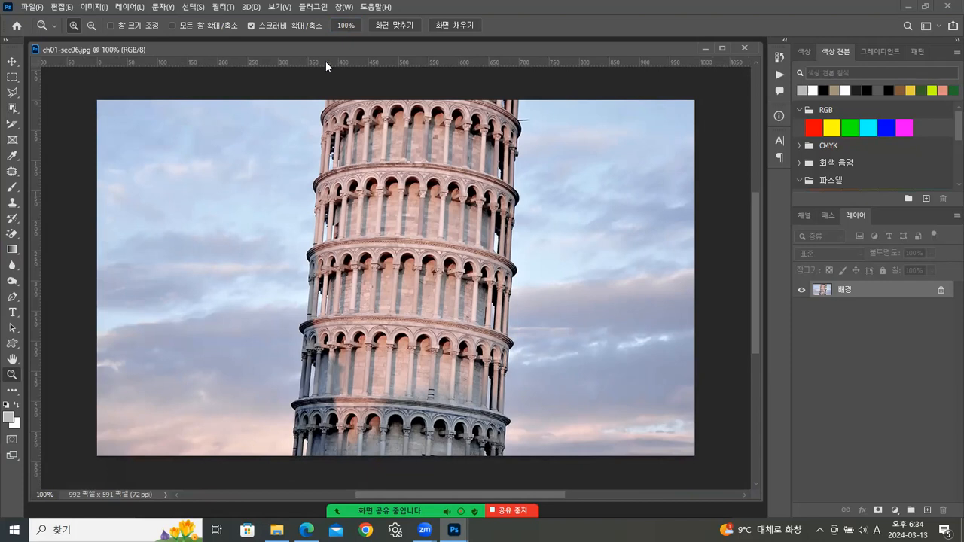
- Click-zoom three times on the tower, then hold to zoom continuously to 12800%
left_click(452, 252)
left_click(433, 247)
left_click(411, 242)
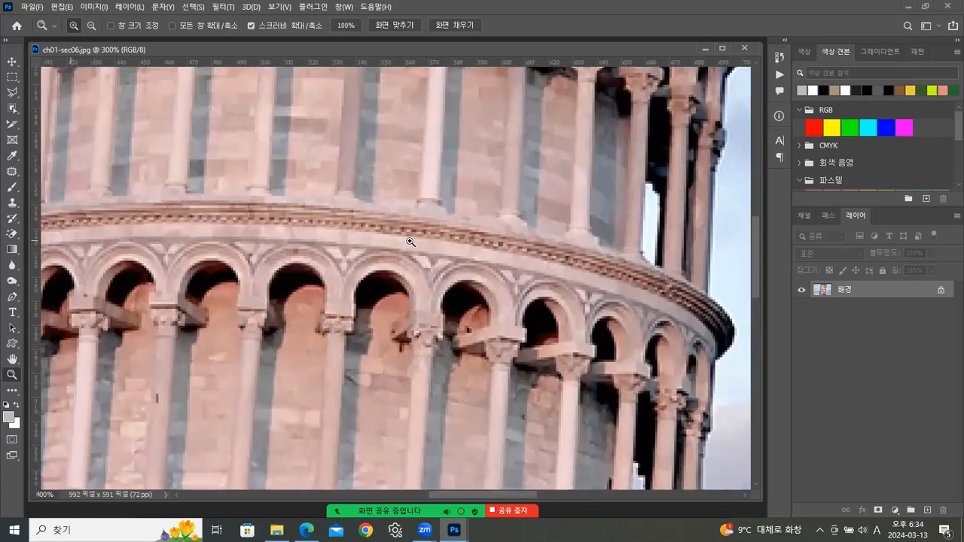
left_click_drag(411, 242, 475, 314)
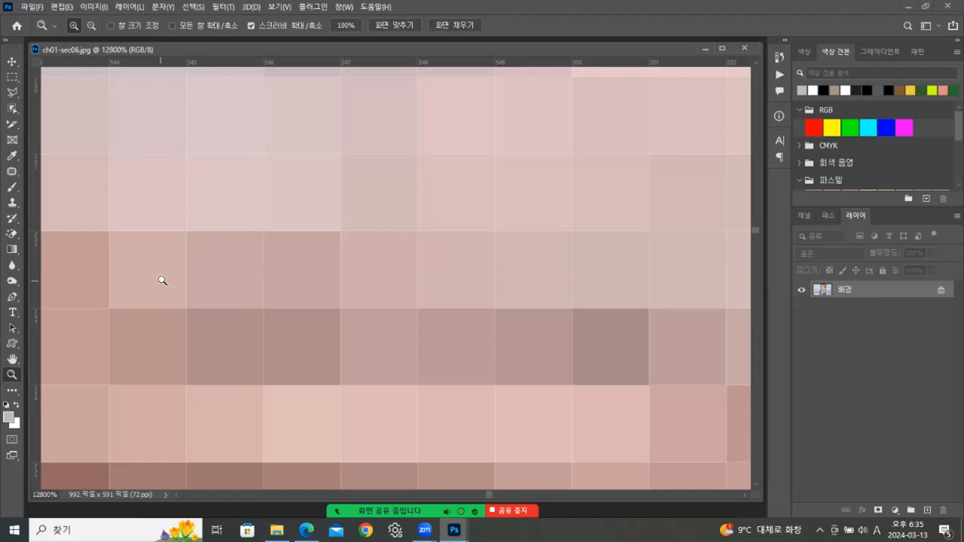
- Reset to 100% and click-zoom into the tower's columns up to 6400% pixel level
double_click(17, 373)
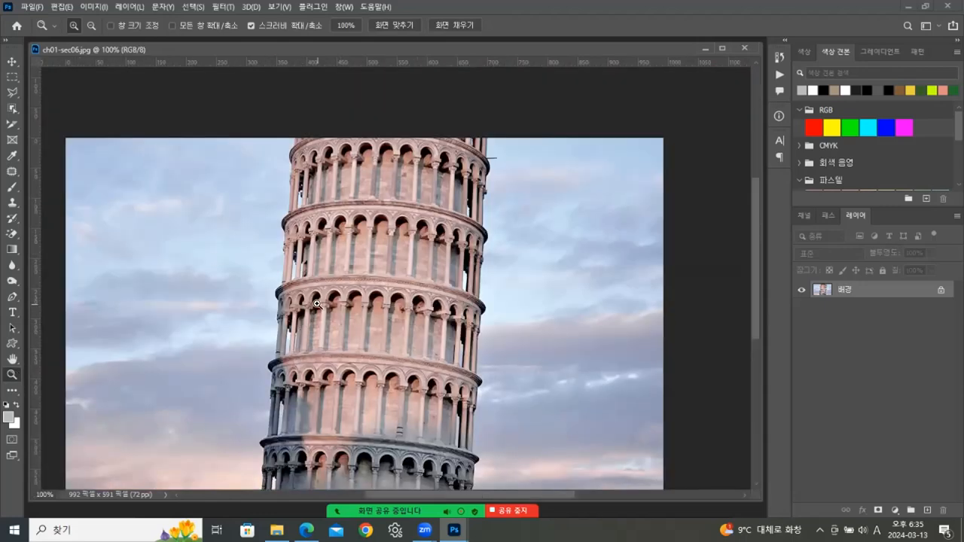
left_click(358, 250)
left_click(358, 251)
left_click(358, 251)
left_click(356, 249)
left_click(355, 247)
left_click(353, 243)
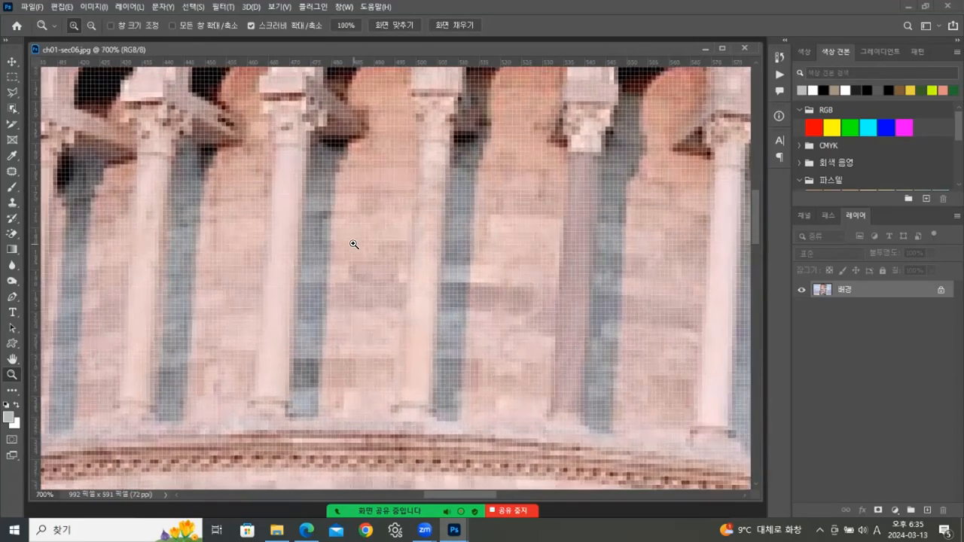
left_click(351, 241)
left_click(350, 234)
left_click(349, 221)
left_click(348, 219)
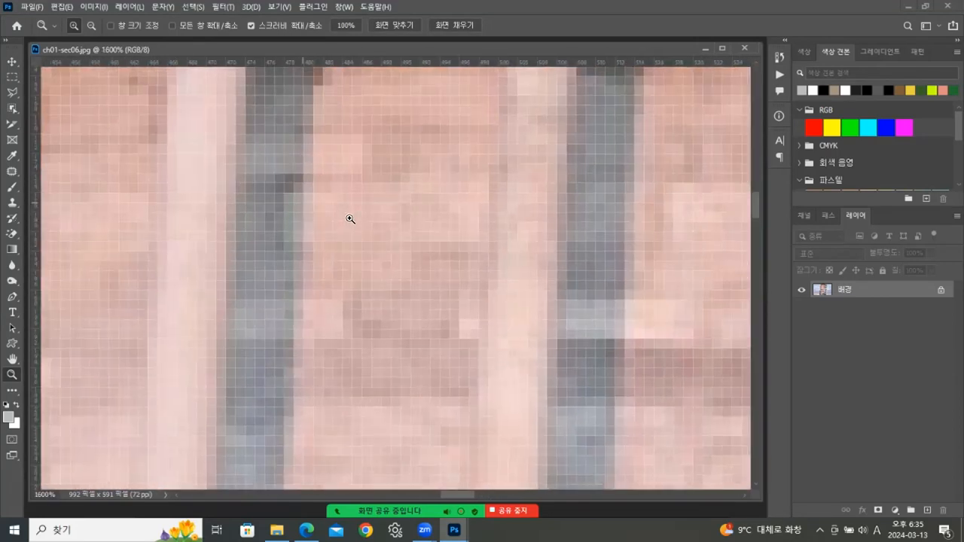
left_click(347, 217)
left_click(347, 216)
left_click(347, 217)
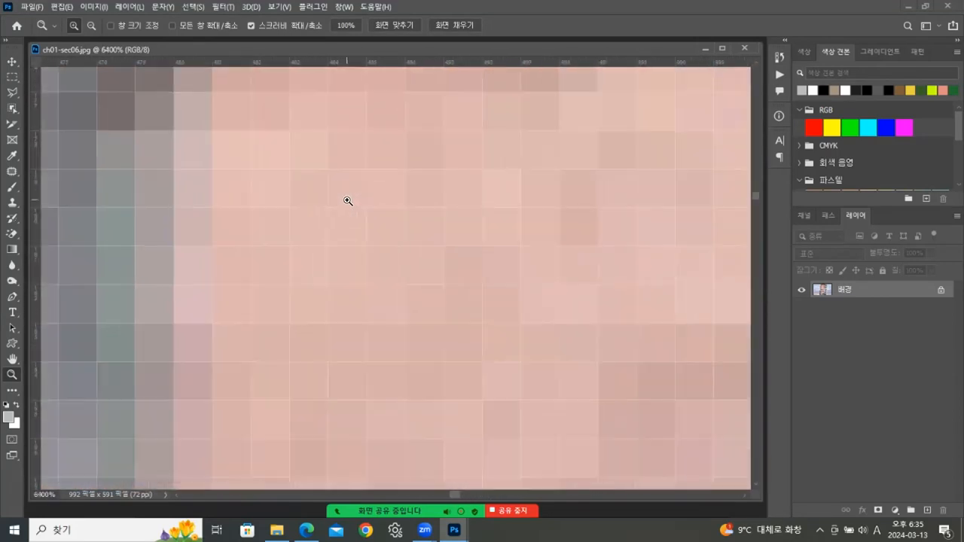
- Reset to 100%, drag-zoom into the upper tower, zoom out to 700%, then in to 800%
double_click(14, 374)
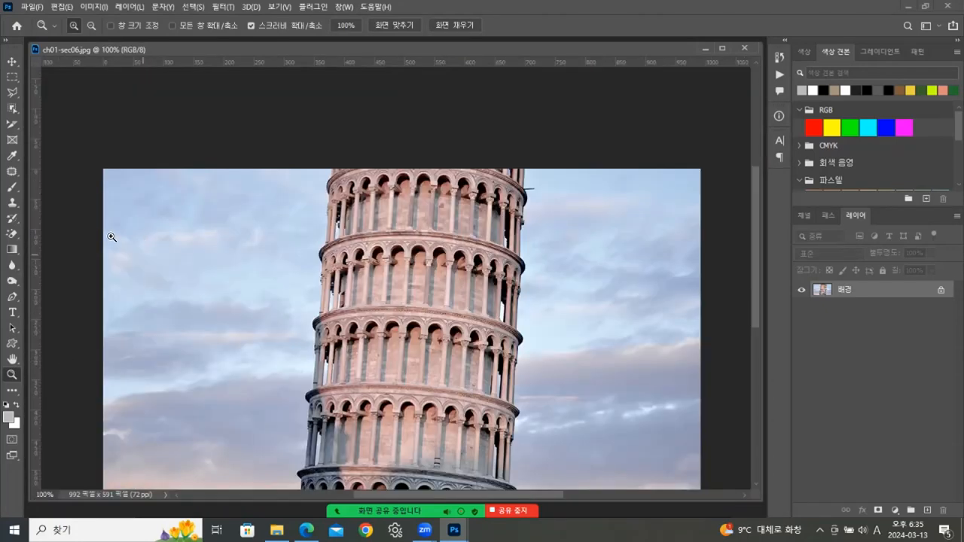
left_click_drag(405, 201, 490, 266)
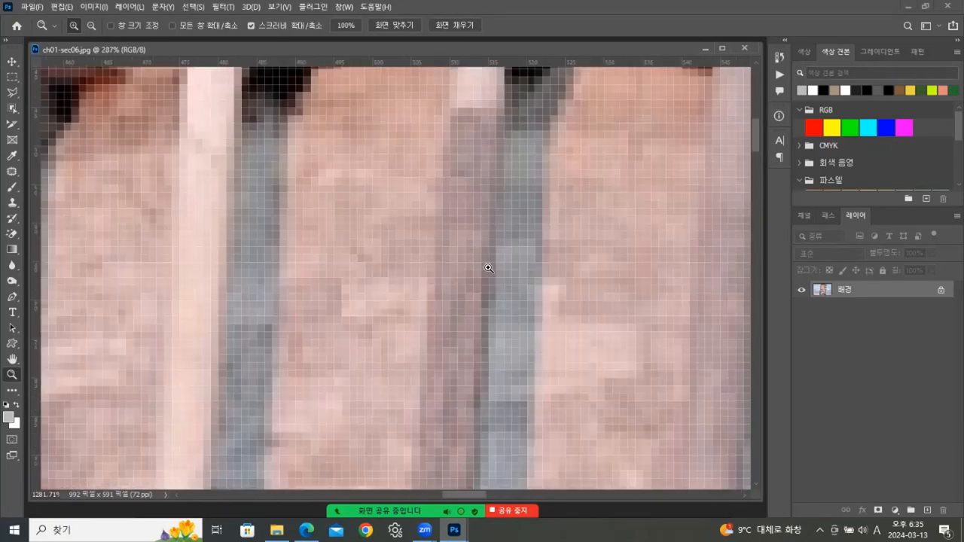
left_click(90, 26)
left_click(354, 213)
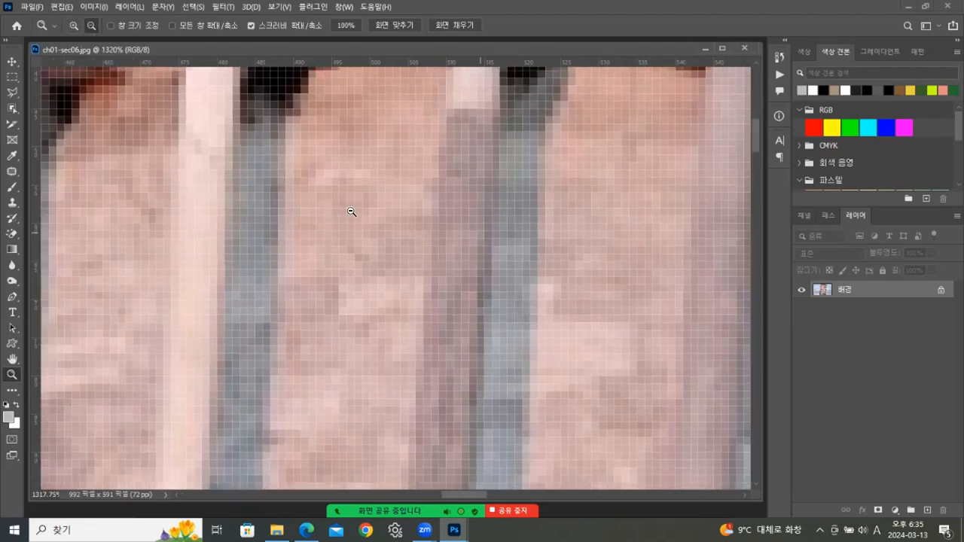
left_click(363, 208)
left_click(363, 209)
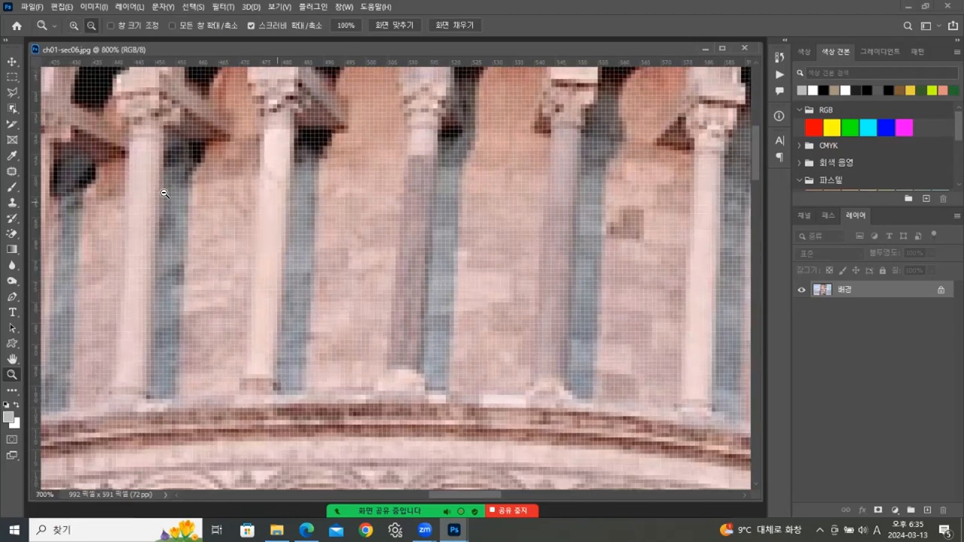
left_click(74, 25)
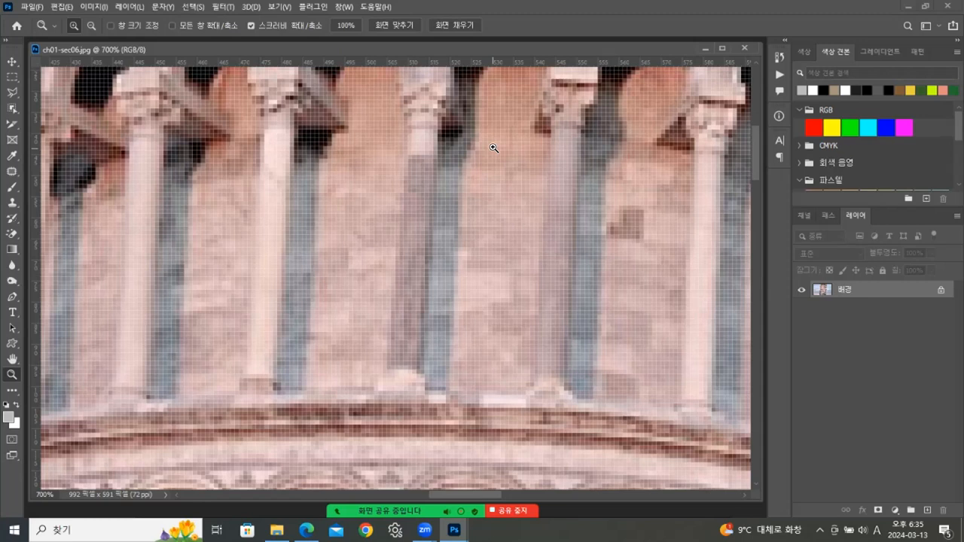
left_click(367, 242)
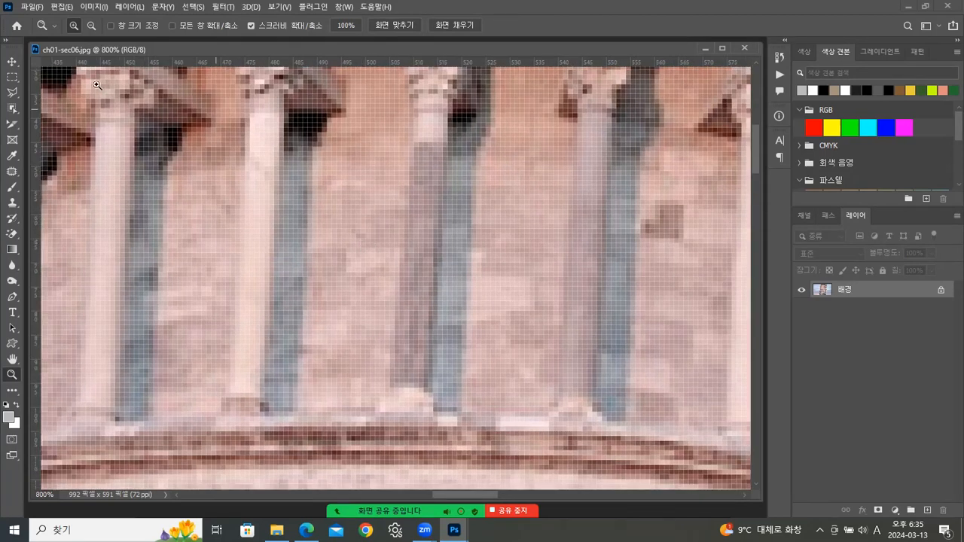
- Zoom out several steps, then drag-zoom and pan across the tower's arches
left_click(387, 224, "alt")
left_click(387, 225, "alt")
left_click(389, 225, "alt")
left_click(390, 225, "alt")
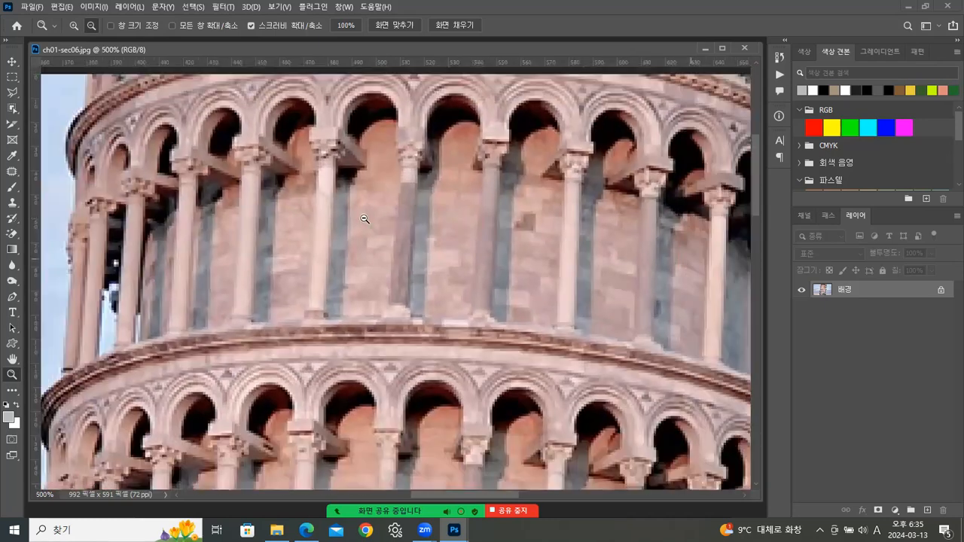
left_click(390, 250, "alt")
left_click(371, 221, "alt")
left_click_drag(403, 262, 283, 206)
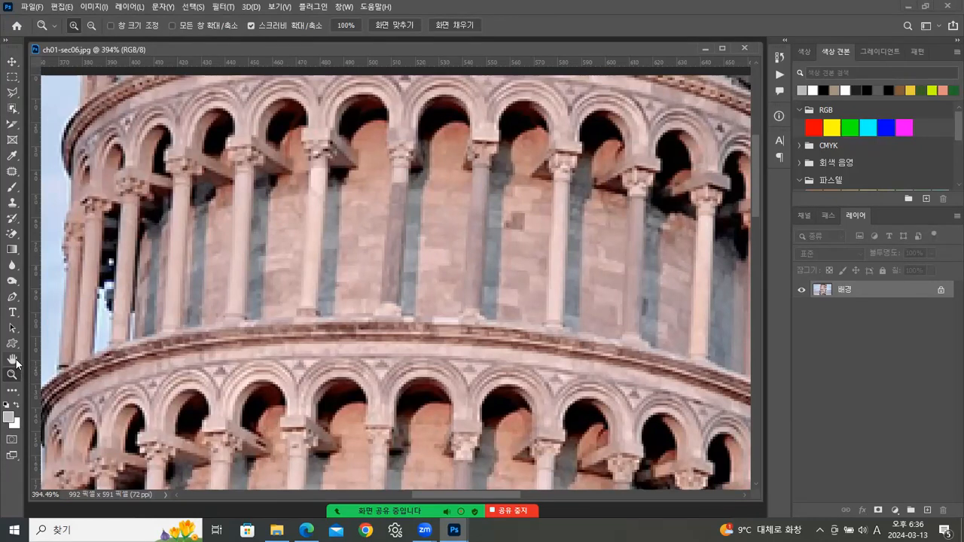
left_click_drag(407, 263, 452, 334)
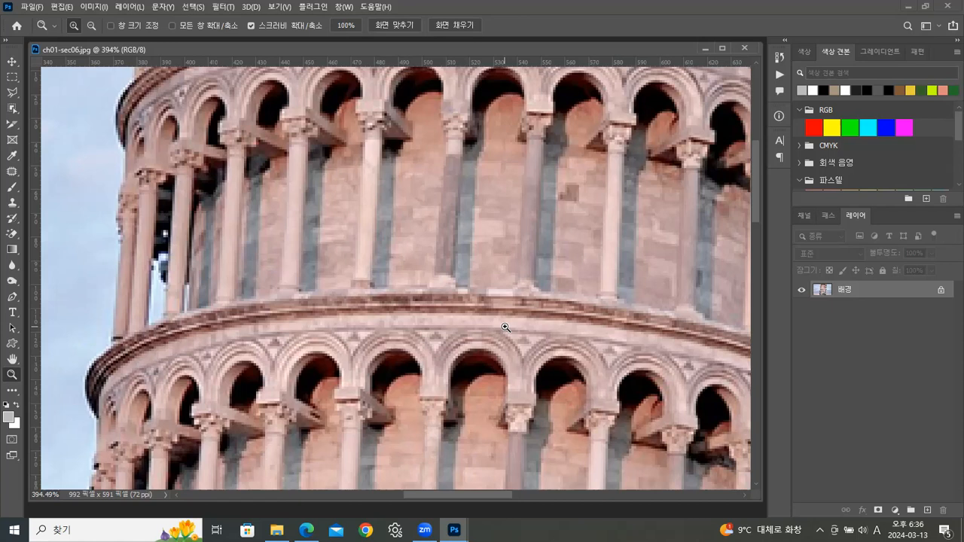
- Zoom to 400% and 500%, back out to 200%, recentre the tower, then reset to 100%
left_click(471, 273)
left_click(574, 273)
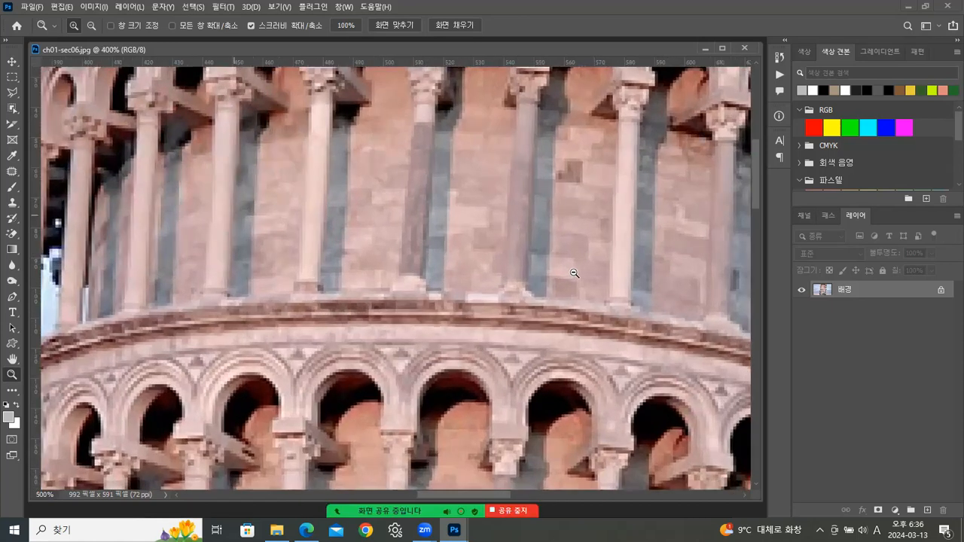
left_click(518, 265, "alt")
left_click(497, 263, "alt")
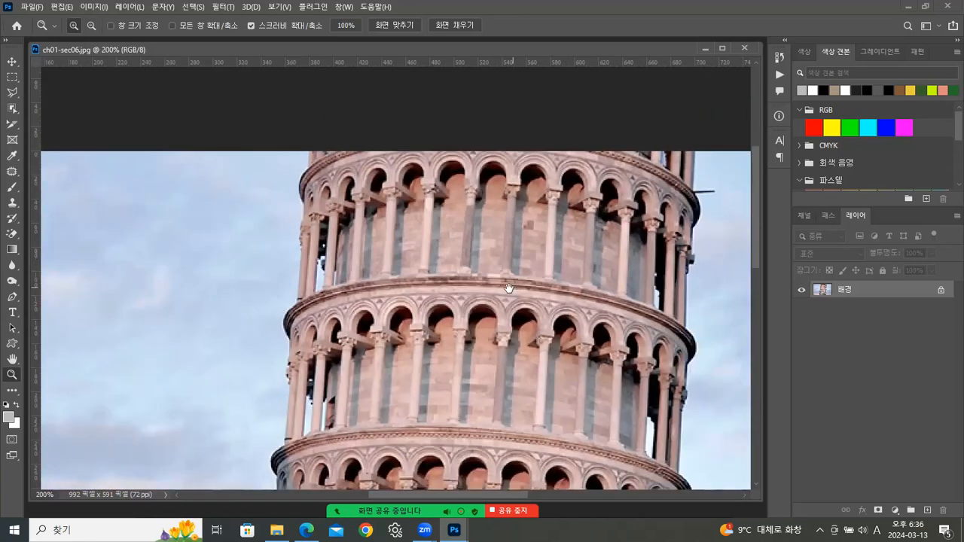
left_click_drag(510, 288, 440, 241)
left_click_drag(345, 245, 477, 248)
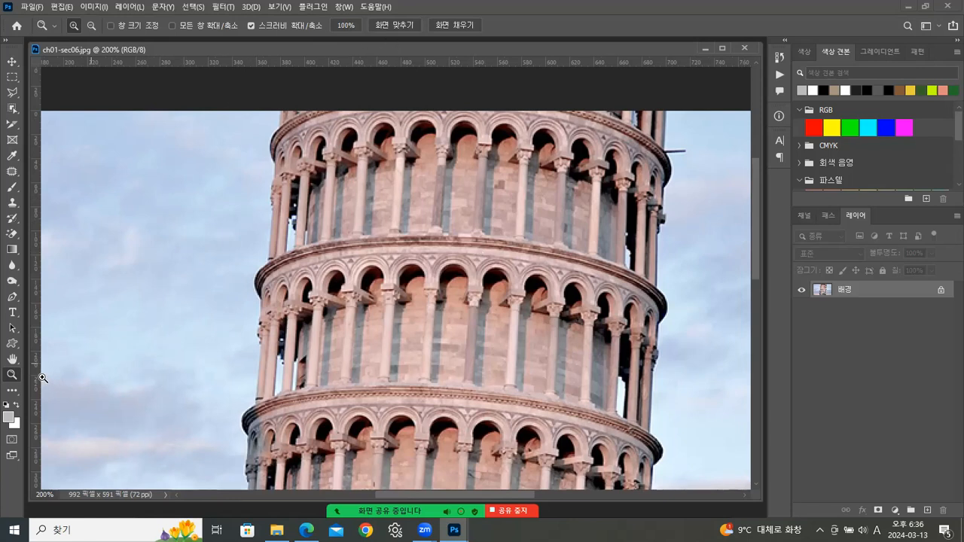
double_click(13, 374)
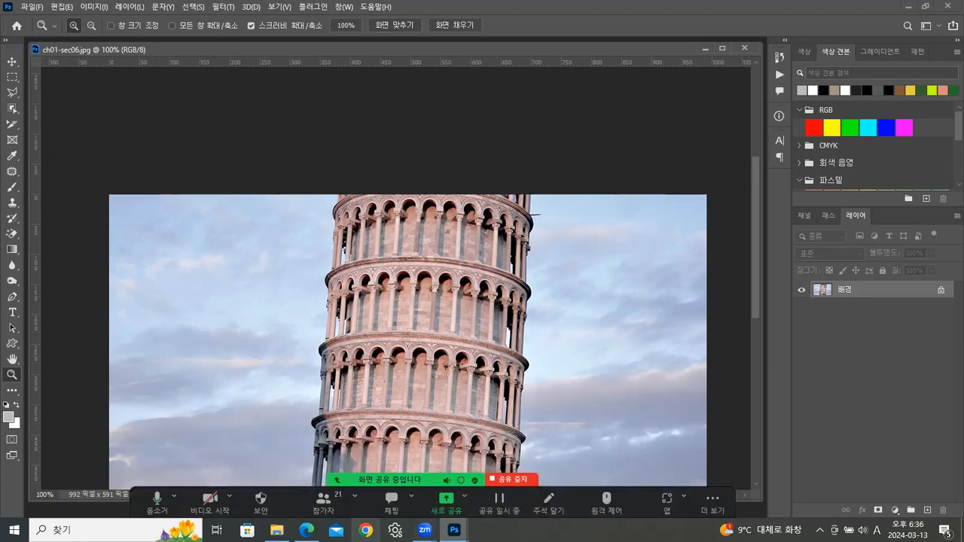
- Switch to the lecture PDF in Edge and scroll from page 11 to page 14's color-modes slide
left_click(305, 530)
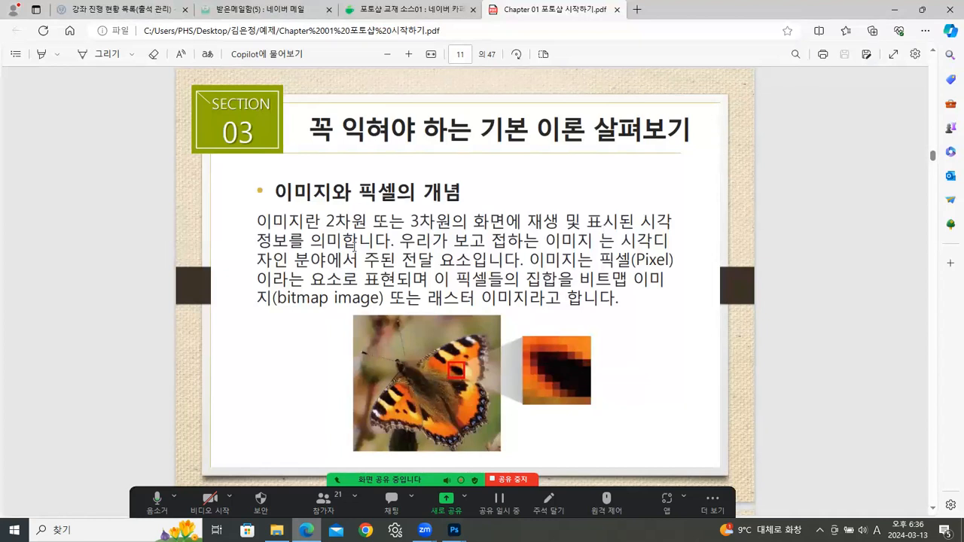
scroll(550, 285, "down", 8)
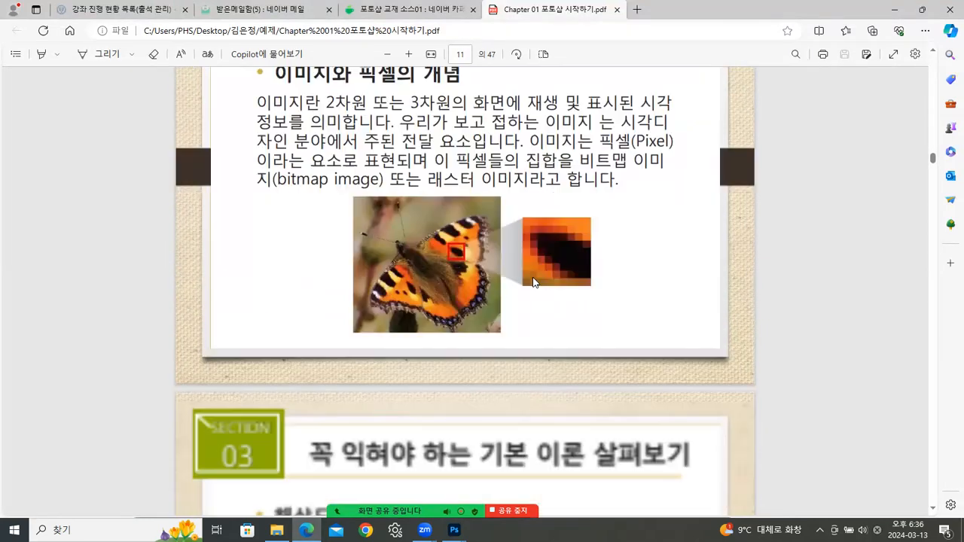
scroll(525, 271, "down", 4)
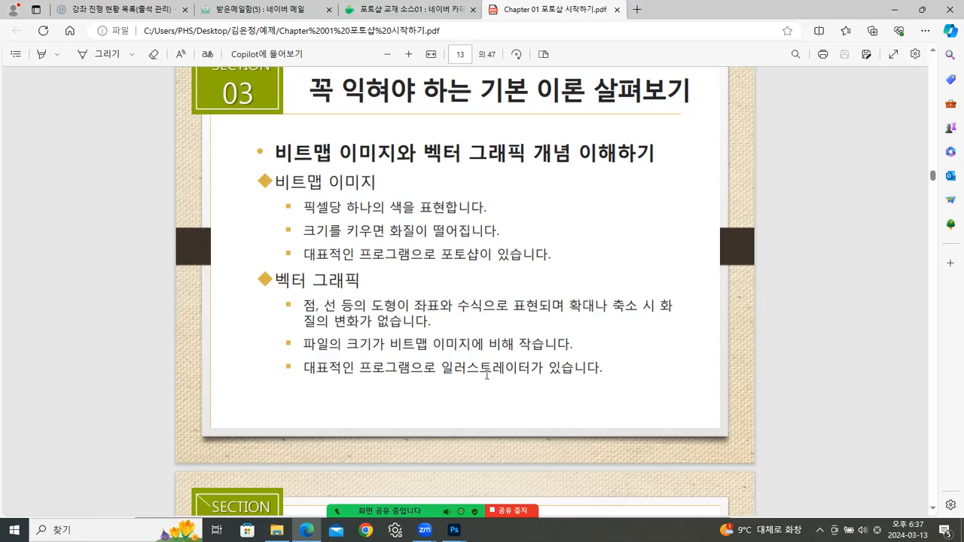
scroll(424, 342, "down", 2)
scroll(425, 342, "up", 1)
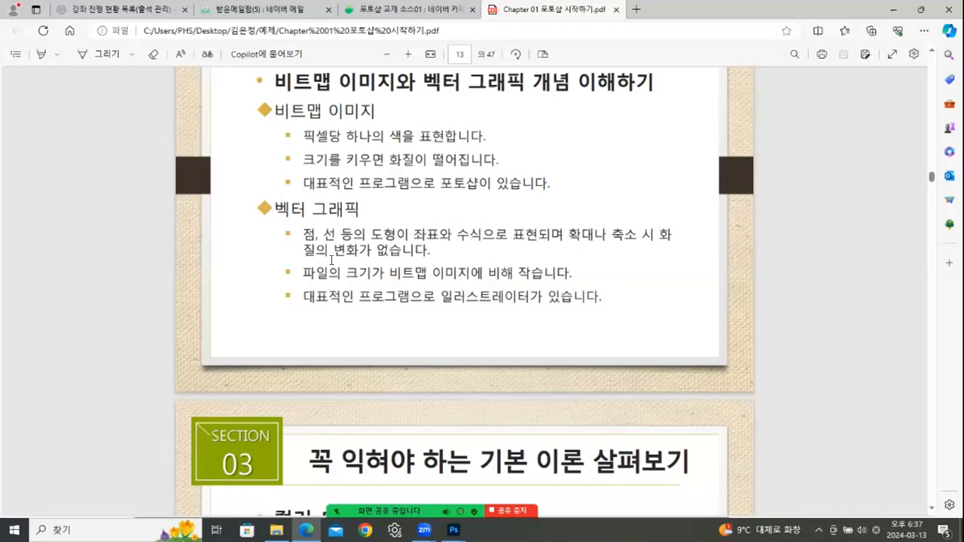
scroll(426, 246, "down", 1)
scroll(426, 245, "down", 5)
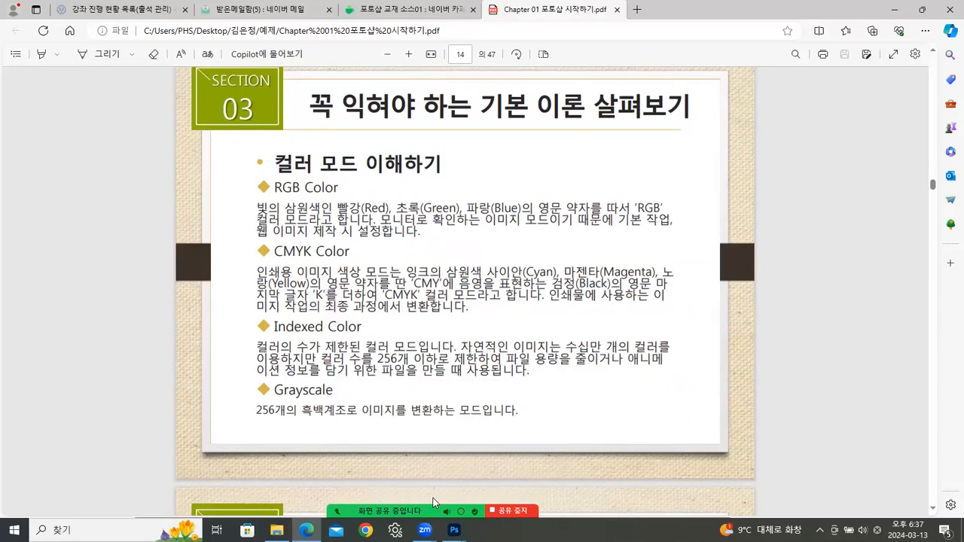
mouse_move(453, 531)
left_click(527, 483)
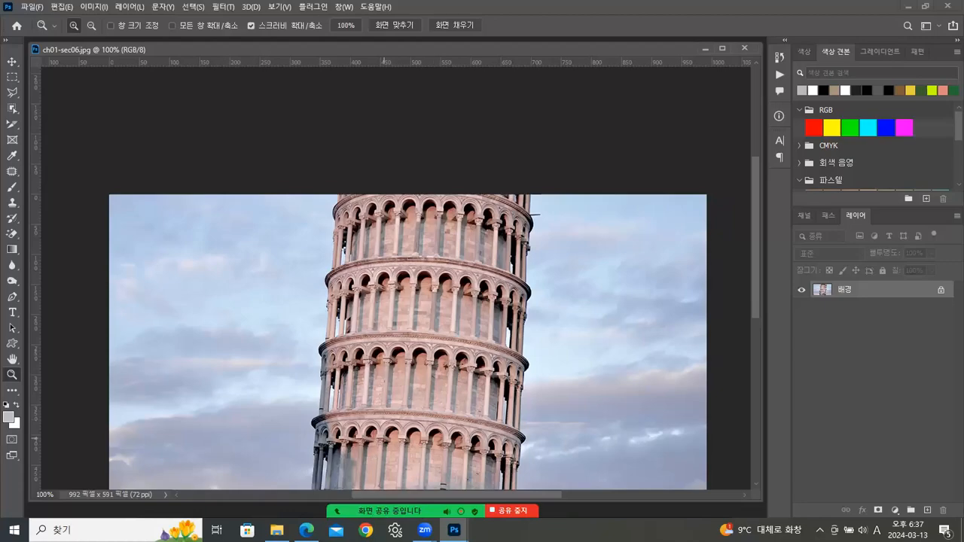
left_click(307, 530)
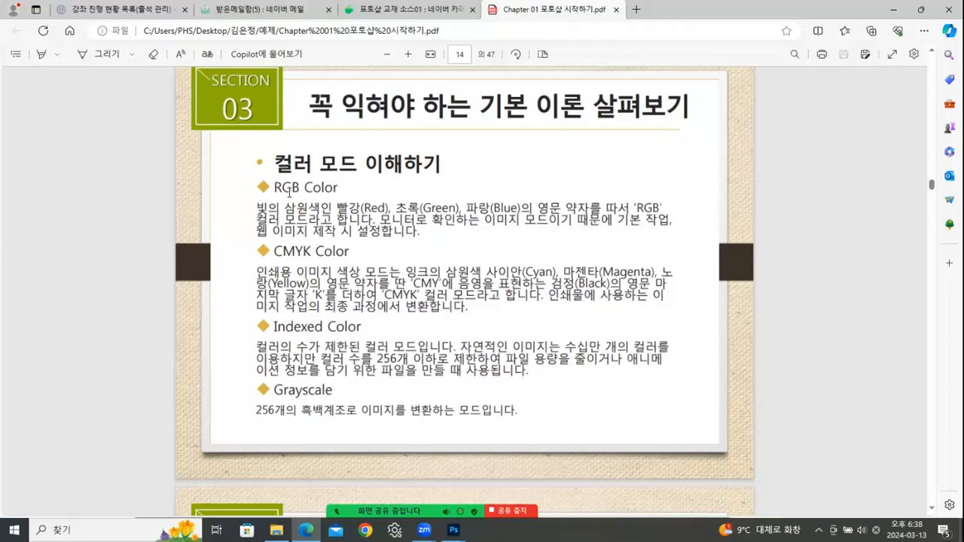
- Select the RGB Color, CMYK Color and Indexed Color headings in turn, clearing each selection before the next
left_click_drag(275, 187, 339, 187)
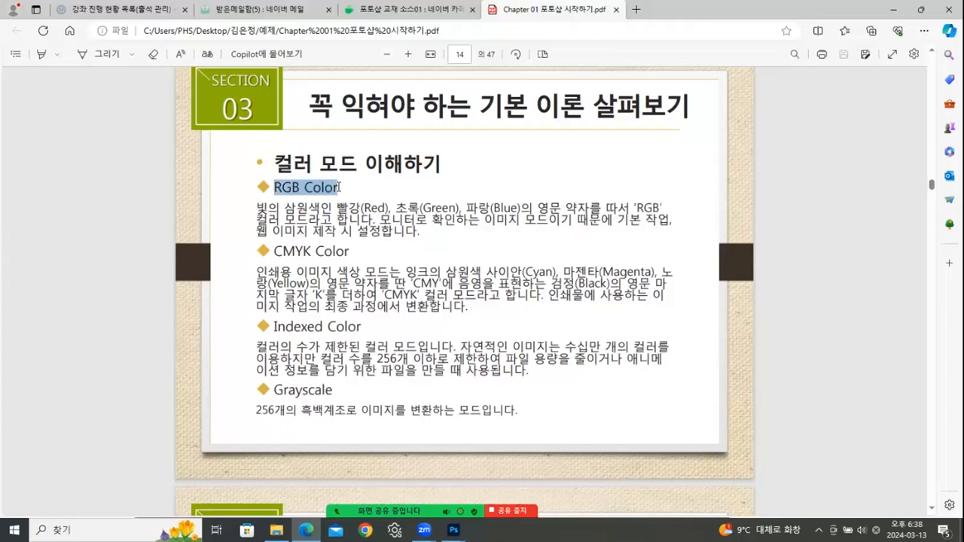
left_click(342, 187)
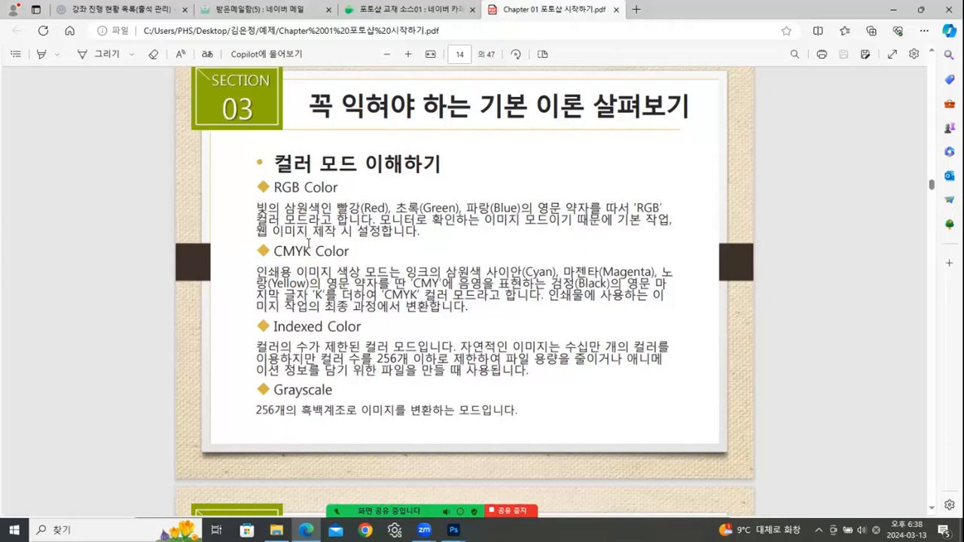
left_click_drag(277, 251, 350, 250)
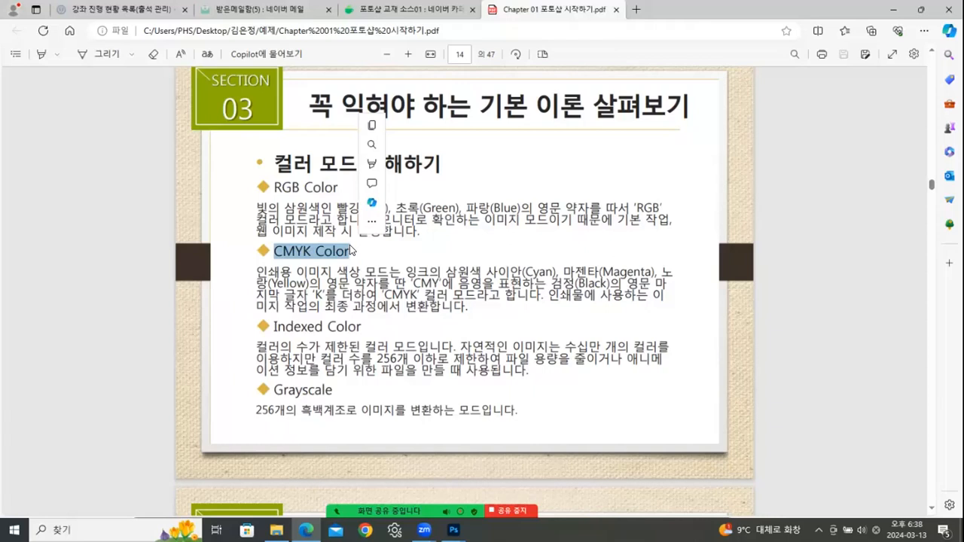
left_click(350, 247)
left_click_drag(275, 326, 385, 326)
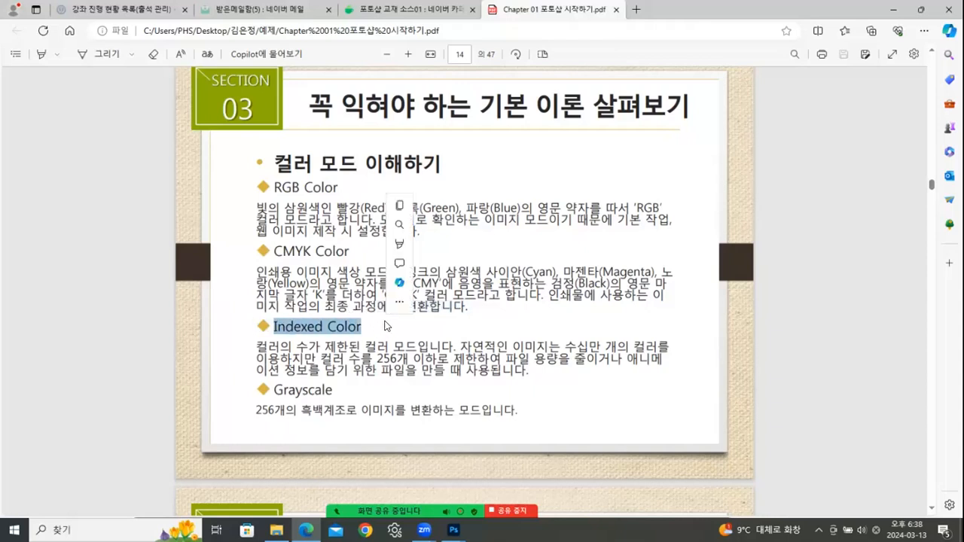
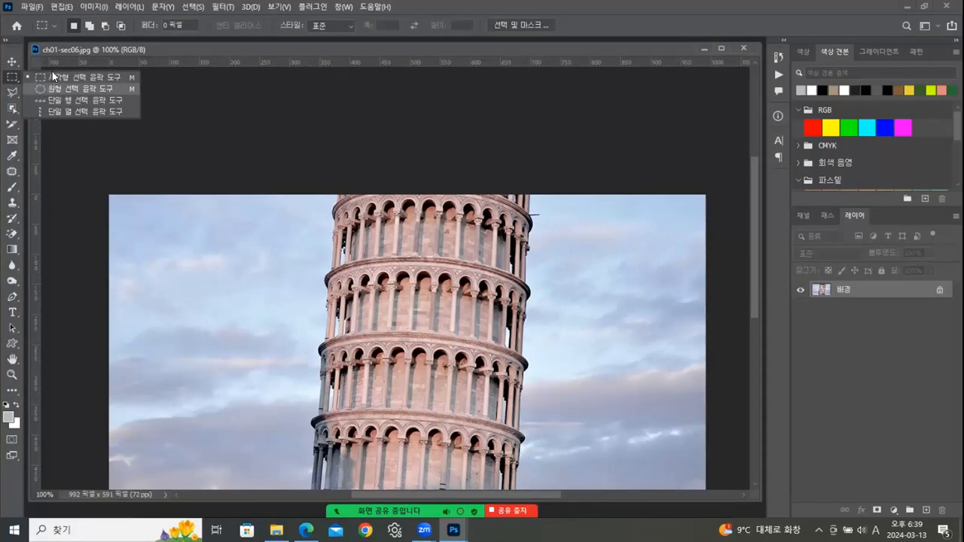
- Switch to the Lasso selection tool group
left_click(14, 91)
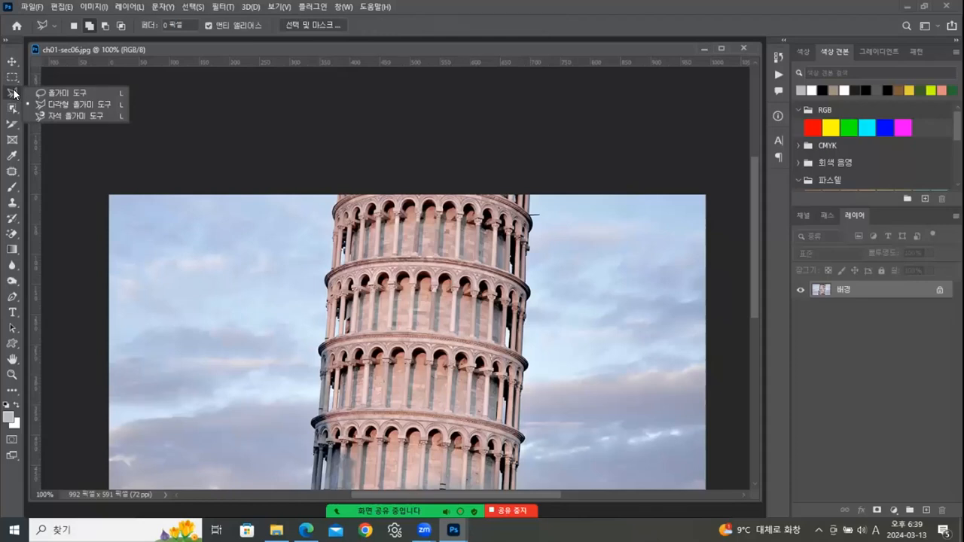
- Browse the Eyedropper and Brush tool groups, then open the Customize Toolbar dialog via Edit Toolbar
left_click(15, 156)
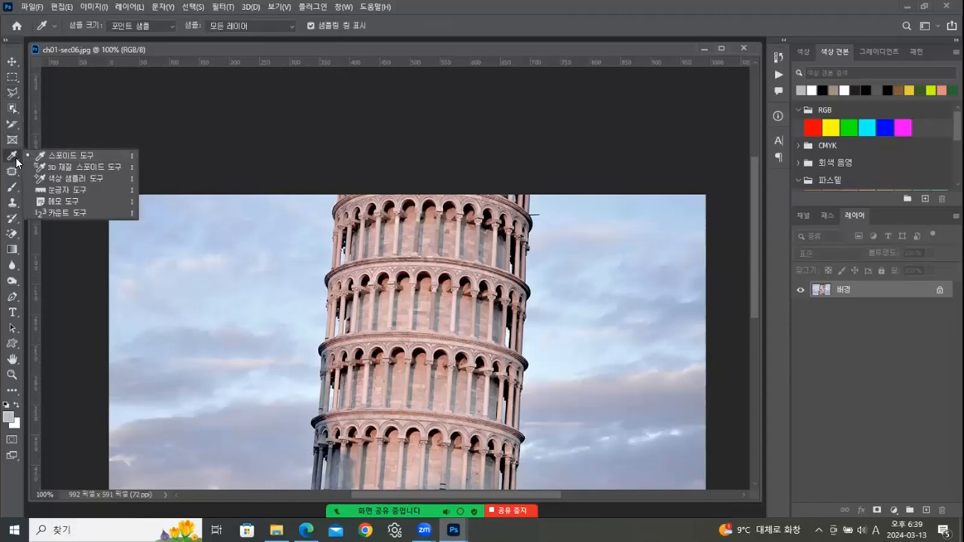
left_click(14, 189)
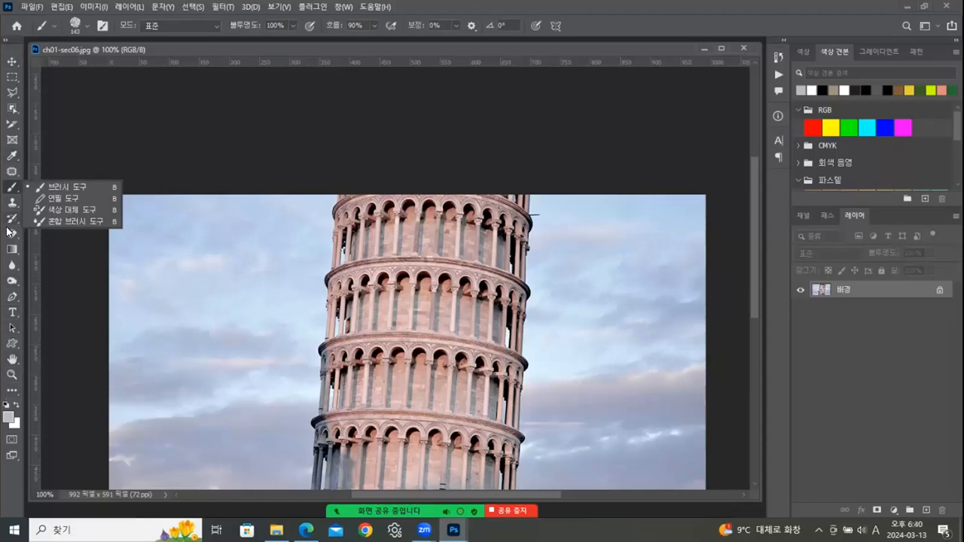
left_click(13, 392)
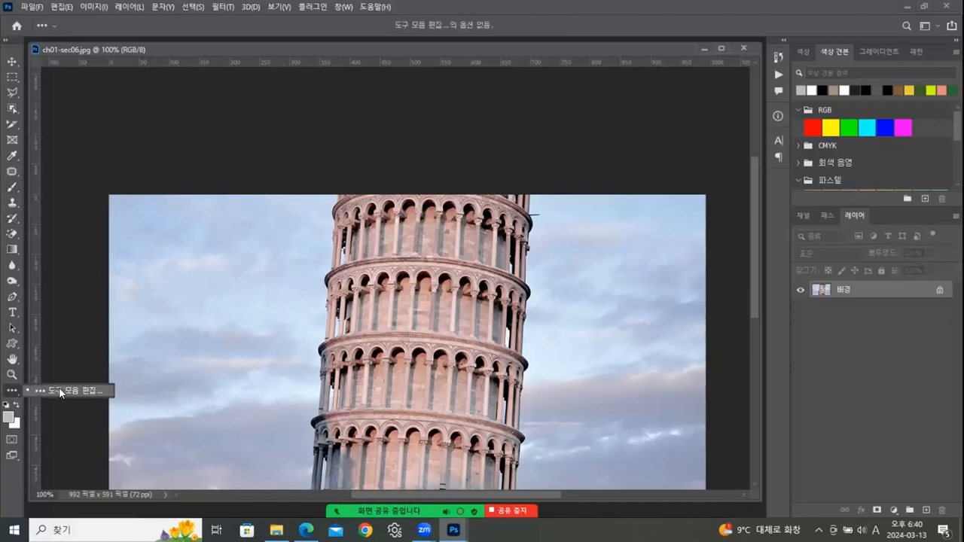
left_click(58, 388)
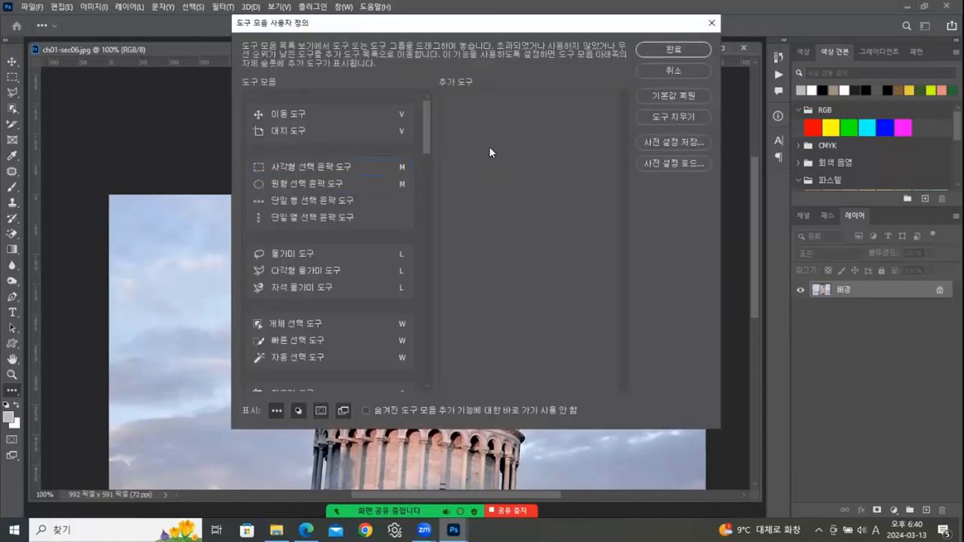
- Cancel Customize Toolbar, then paint grey and black brush strokes across the tower, undoing each
left_click(651, 72)
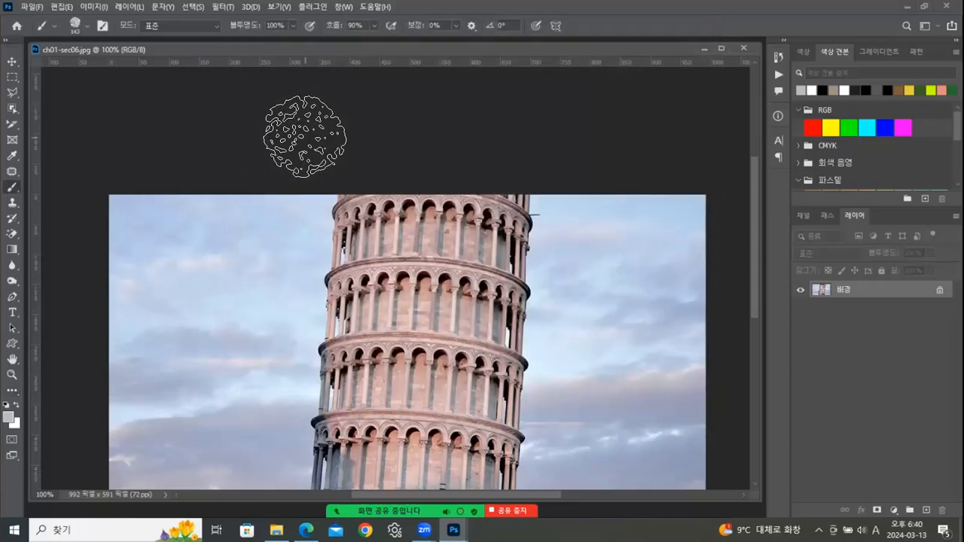
left_click(12, 61)
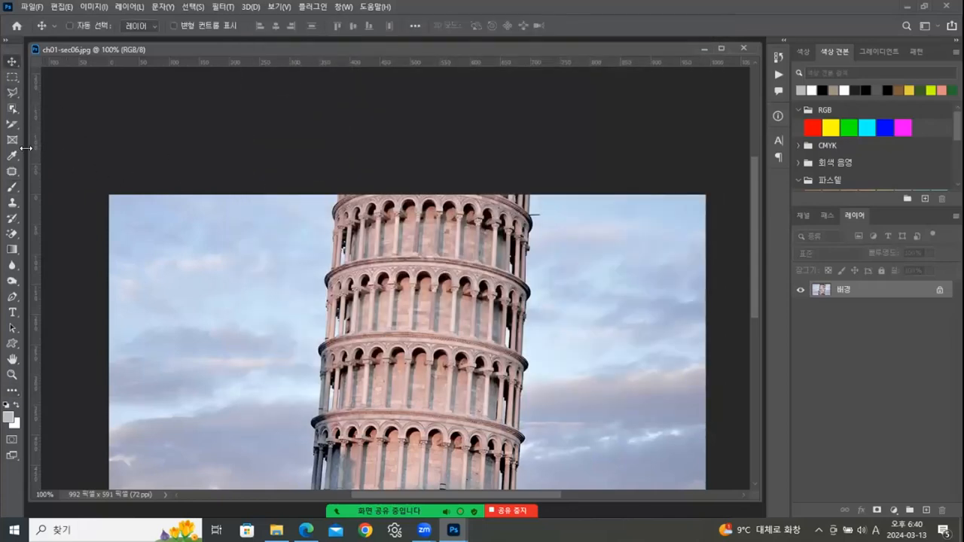
left_click(12, 187)
left_click_drag(189, 275, 446, 274)
key("ctrl+z")
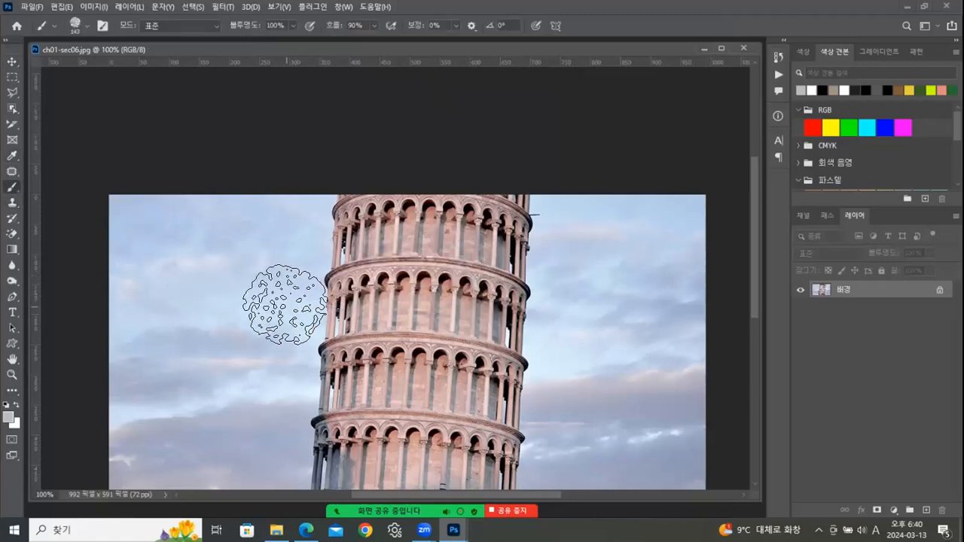
left_click(6, 405)
mouse_move(172, 354)
left_mouse_down()
mouse_move(560, 324)
mouse_move(663, 302)
left_mouse_up()
key("ctrl+z")
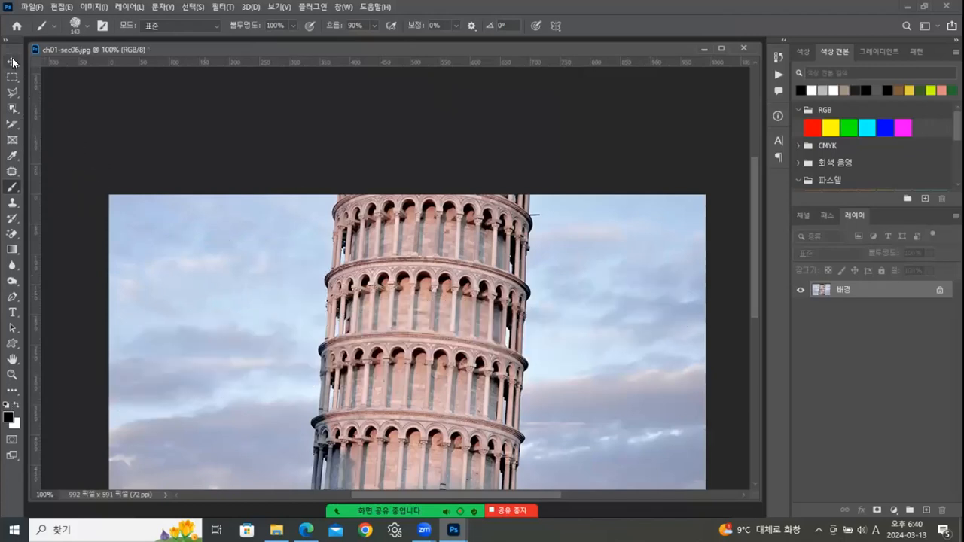
- Draw two rectangular marquee selections over the tower, deselecting each one
left_click(12, 62)
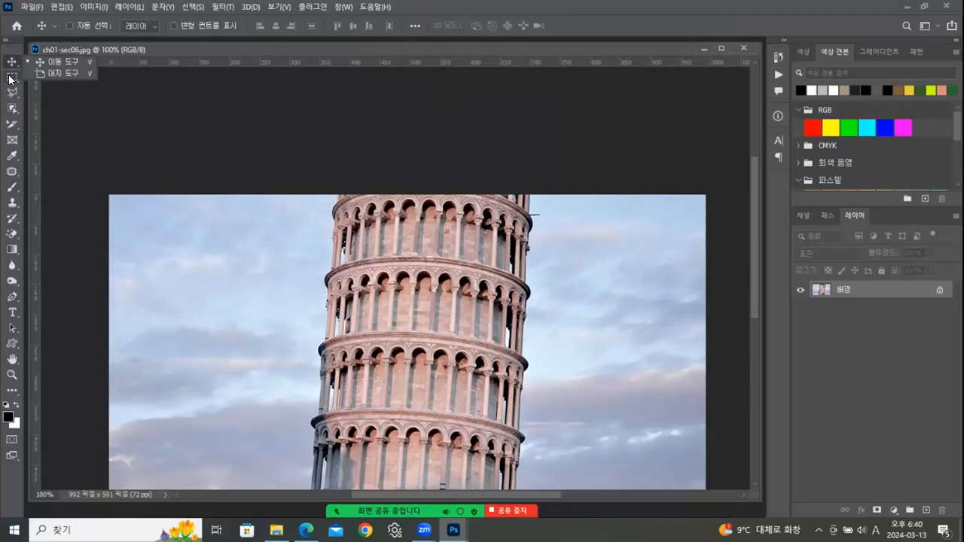
left_click(10, 79)
left_click_drag(241, 229, 433, 367)
left_click(461, 269)
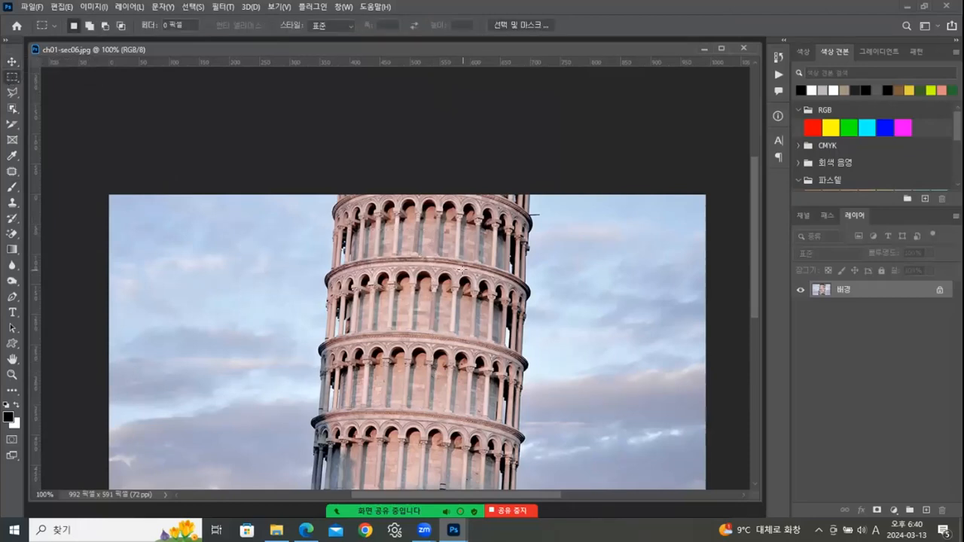
left_click_drag(284, 232, 433, 325)
left_click(480, 273)
- Toggle between the Move and Rectangular Marquee tools, then bring up the Tools panel lecture PDF in Edge
left_click(11, 65)
left_click(10, 79)
left_click(12, 63)
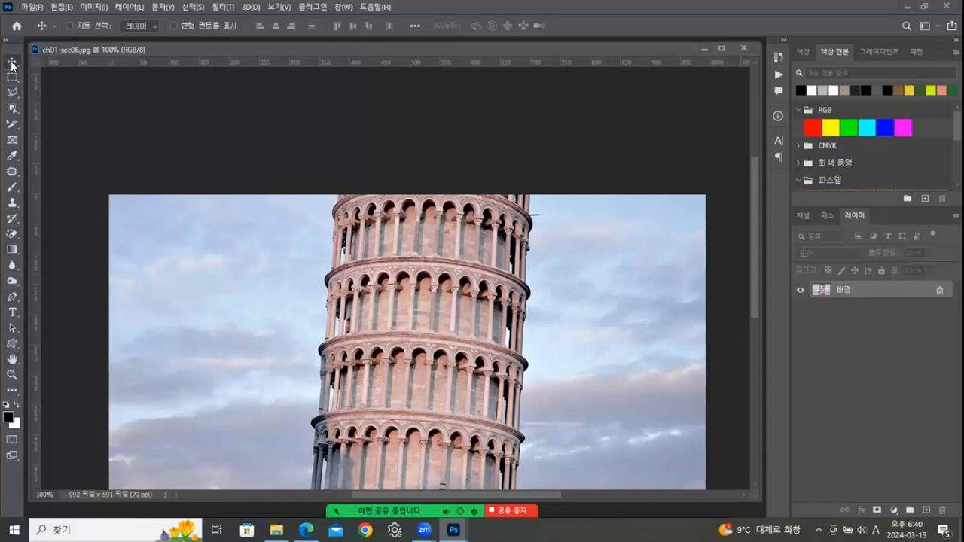
left_click(9, 78)
left_click(9, 65)
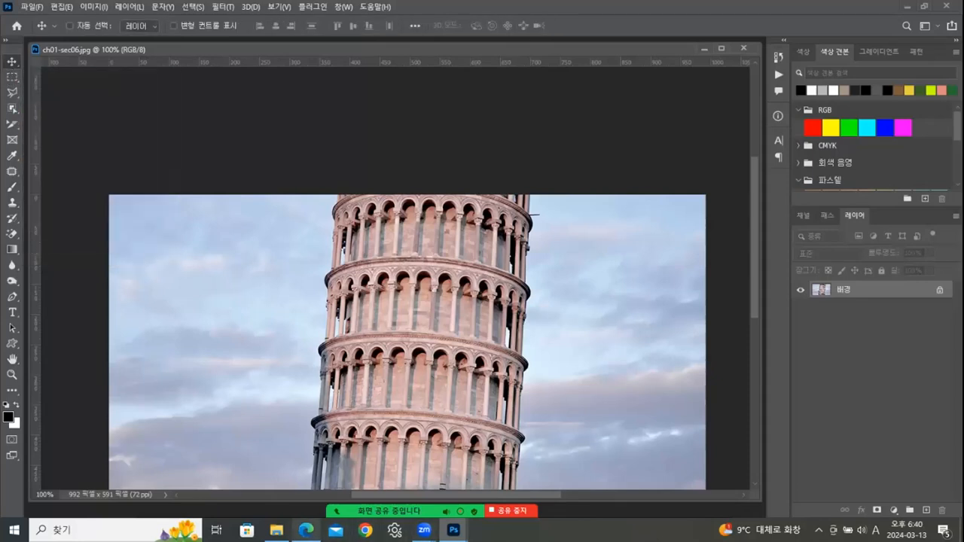
left_click(306, 529)
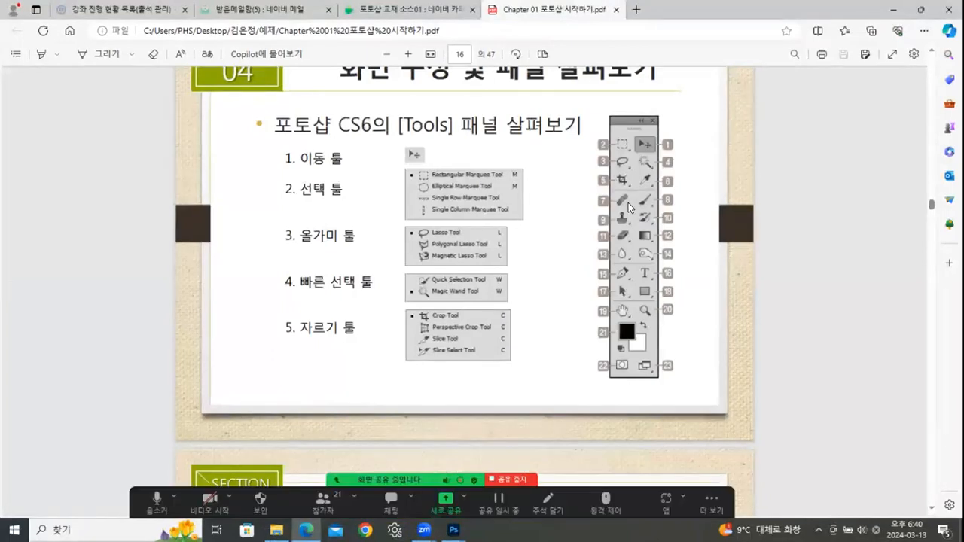
- Scroll the lecture PDF from page 16 to the page 21 panel overview, then return to the tower photo
scroll(628, 202, "down", 4)
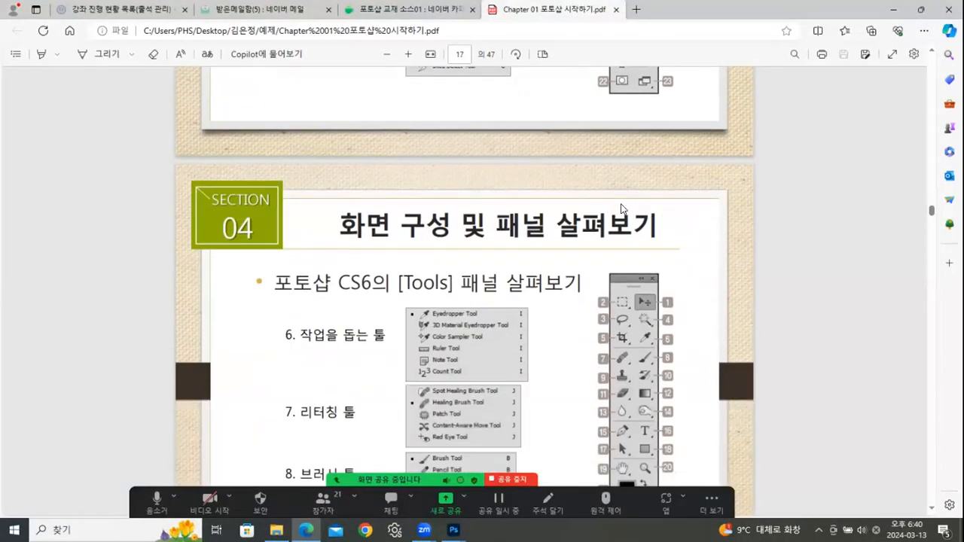
scroll(624, 205, "up", 2)
scroll(624, 203, "down", 3)
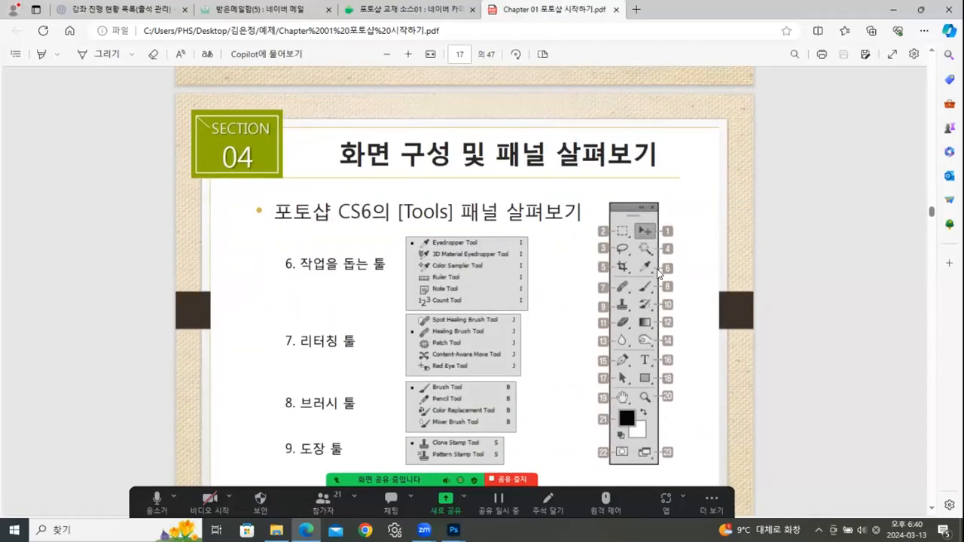
scroll(648, 267, "down", 2)
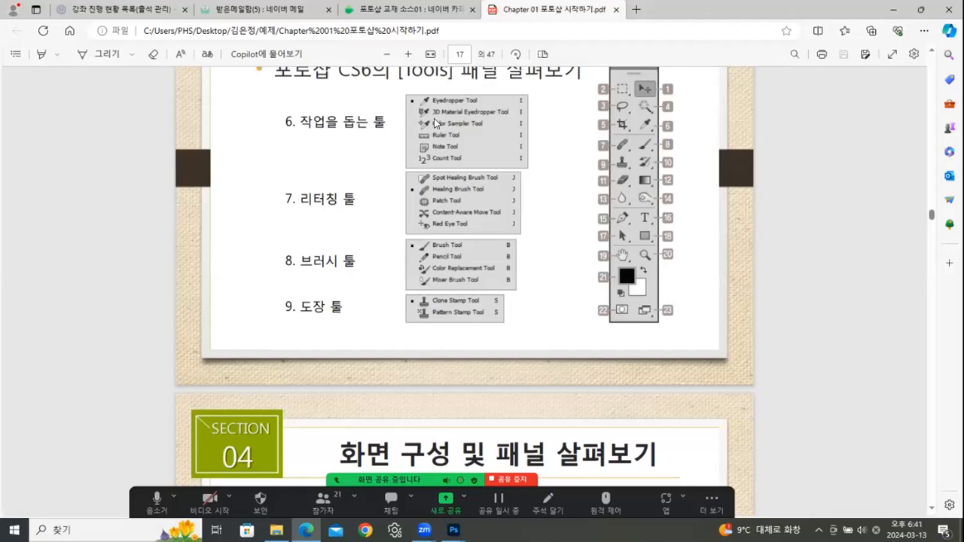
scroll(455, 240, "down", 4)
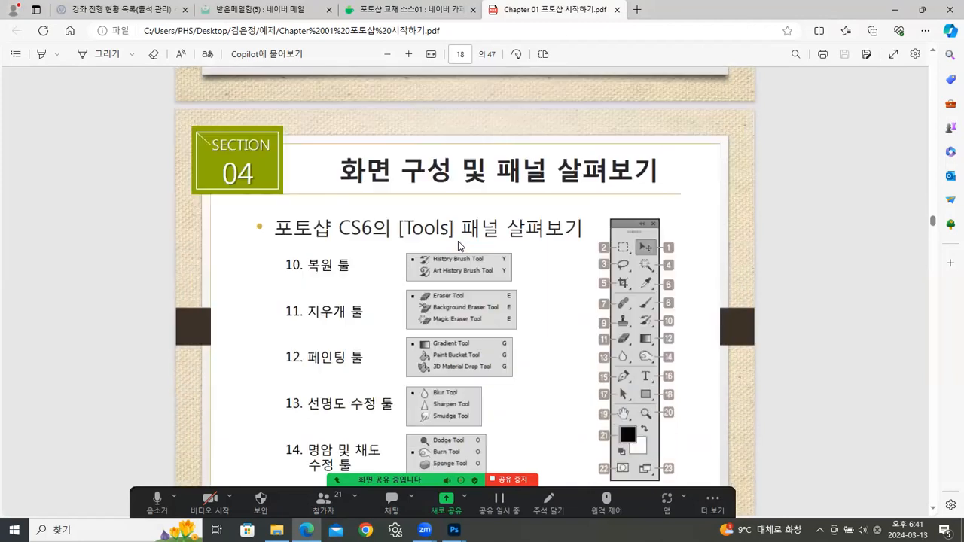
scroll(434, 239, "down", 12)
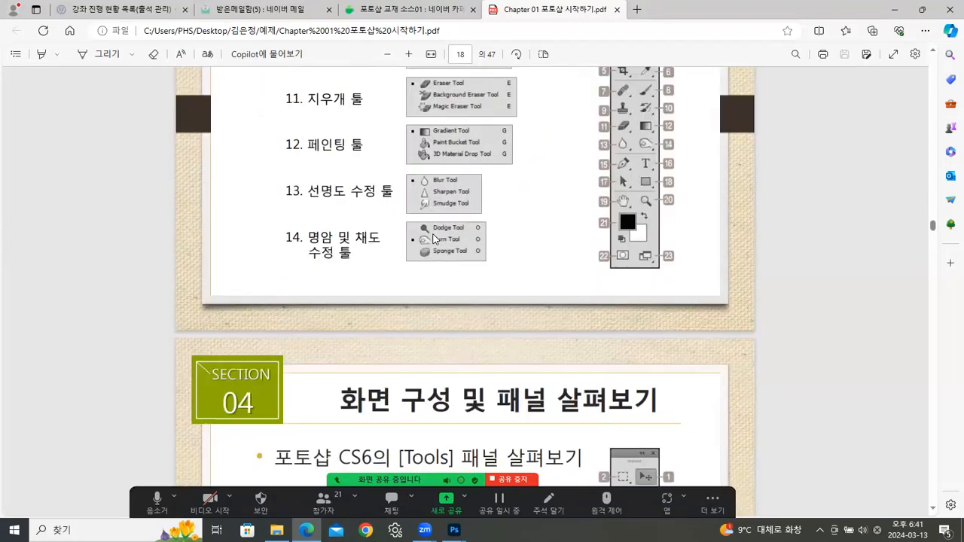
scroll(434, 239, "down", 6)
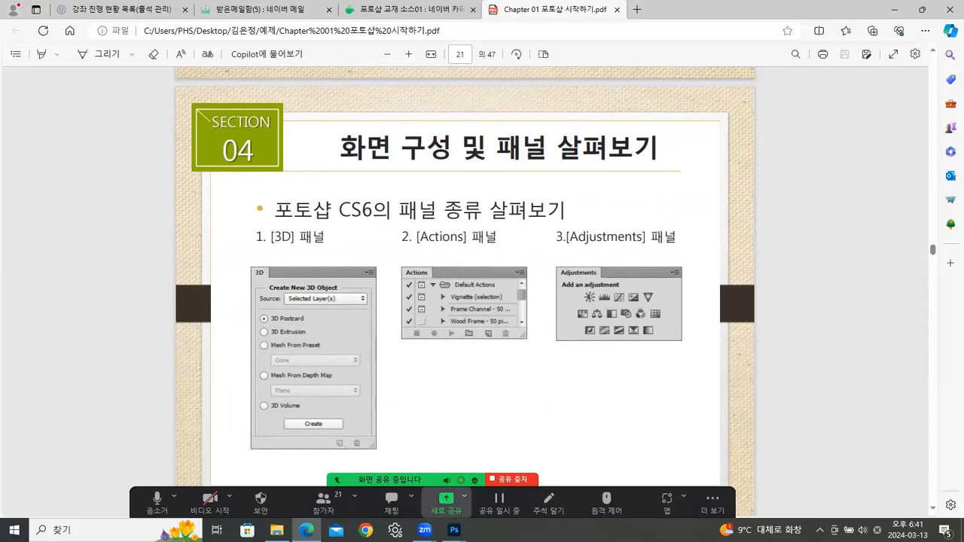
mouse_move(454, 530)
left_click(492, 496)
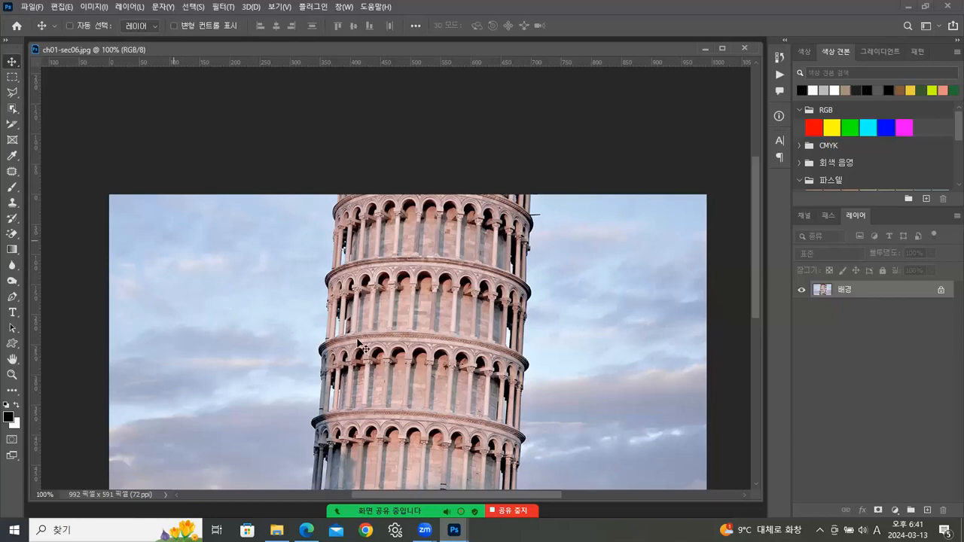
- Pan the photo and paint a blue brush stroke across the tower
left_click_drag(434, 296, 391, 186)
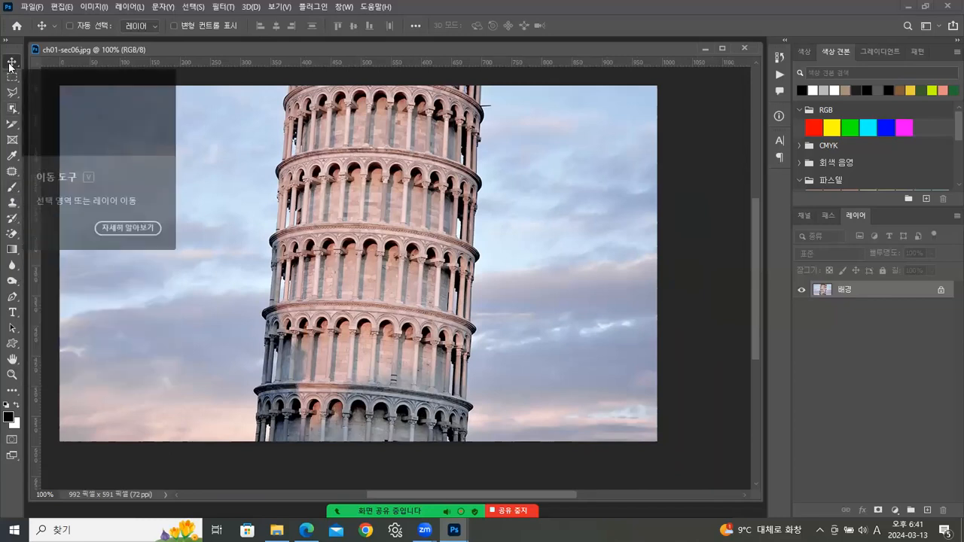
left_click(11, 190)
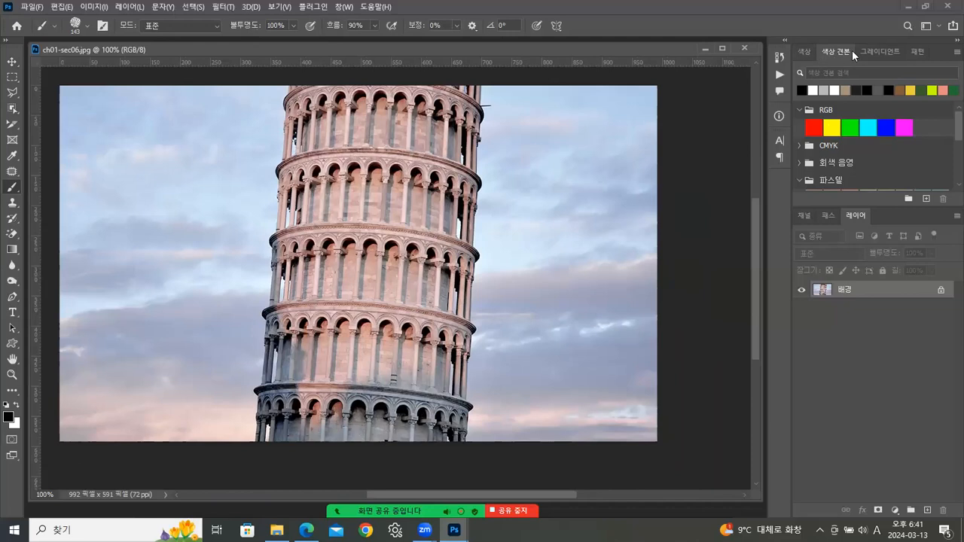
left_click(833, 126)
left_click(849, 128)
left_click(868, 127)
left_click(888, 126)
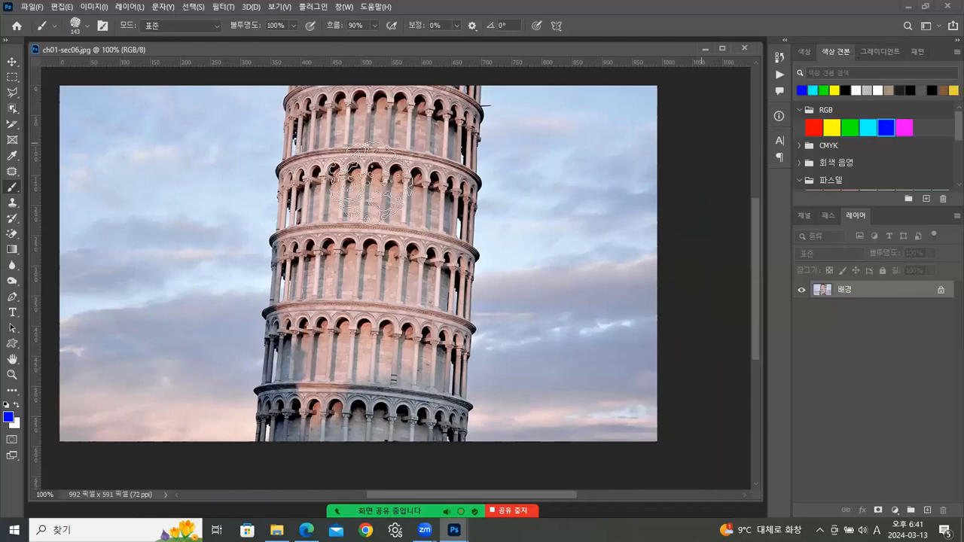
left_click_drag(248, 261, 388, 216)
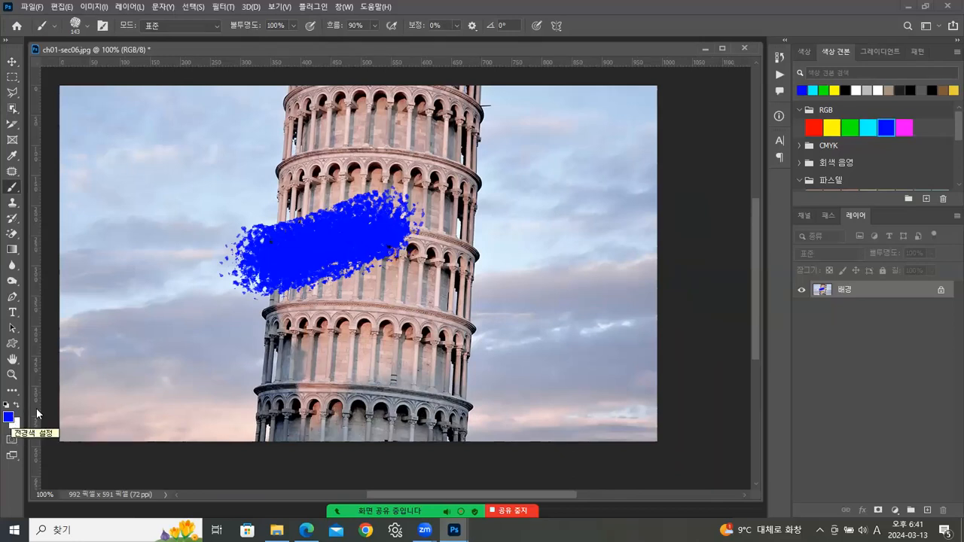
- Paint a red stroke below the blue one, then reset colours to default black and white
left_click(814, 127)
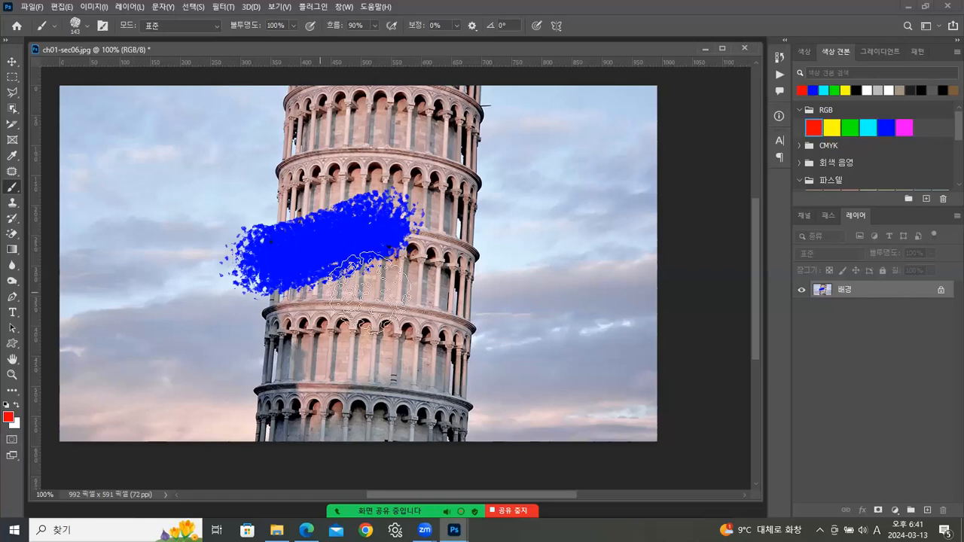
left_click_drag(343, 286, 452, 284)
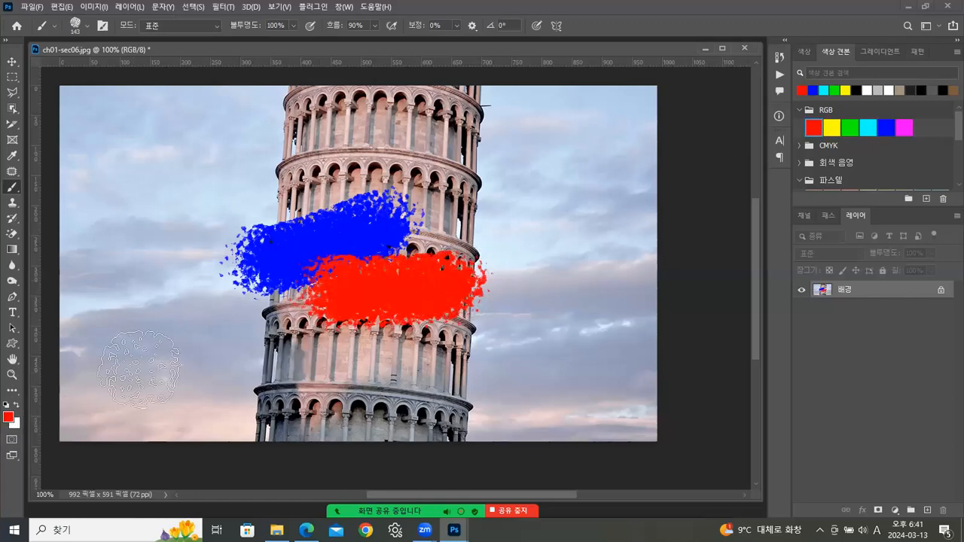
left_click(867, 89)
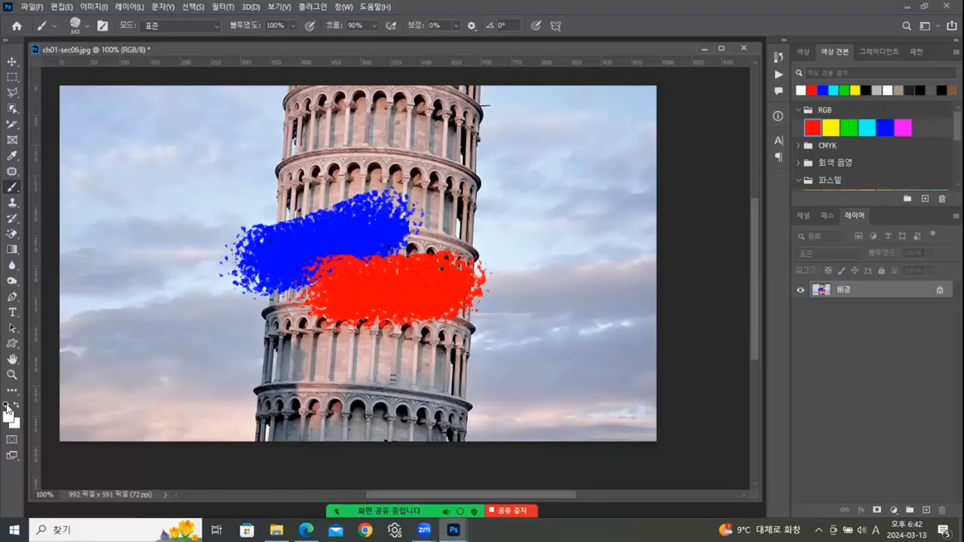
left_click(6, 407)
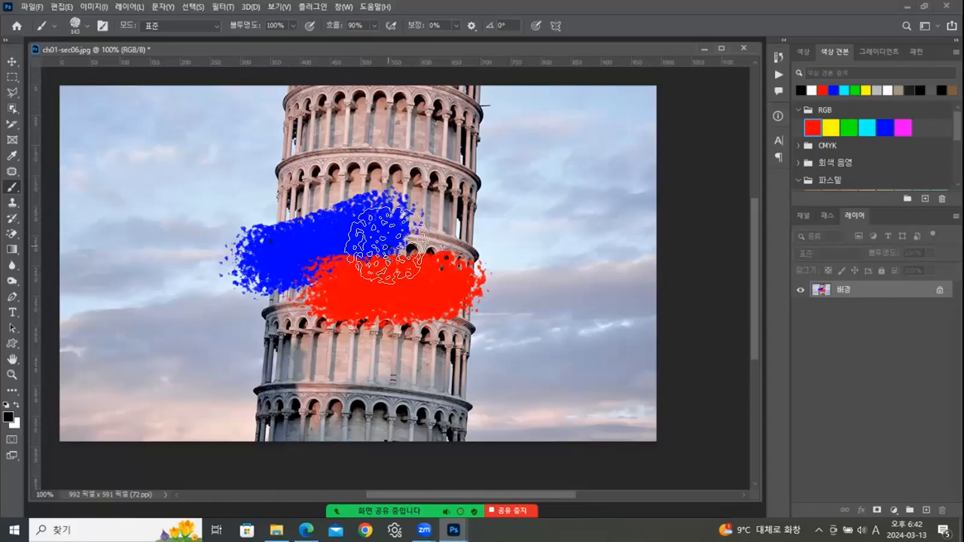
- Fill the whole image with black, then white, then black again
key("alt+BackSpace")
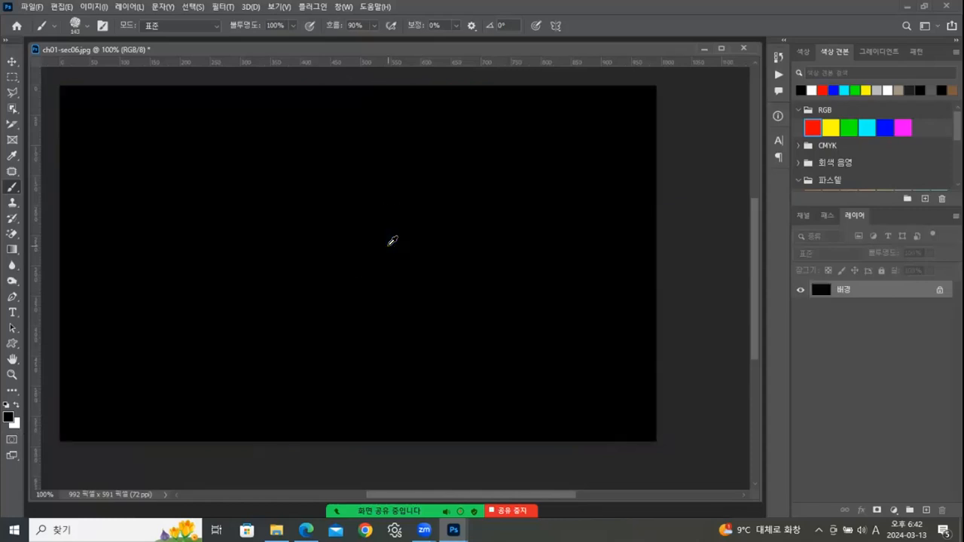
key("ctrl+BackSpace")
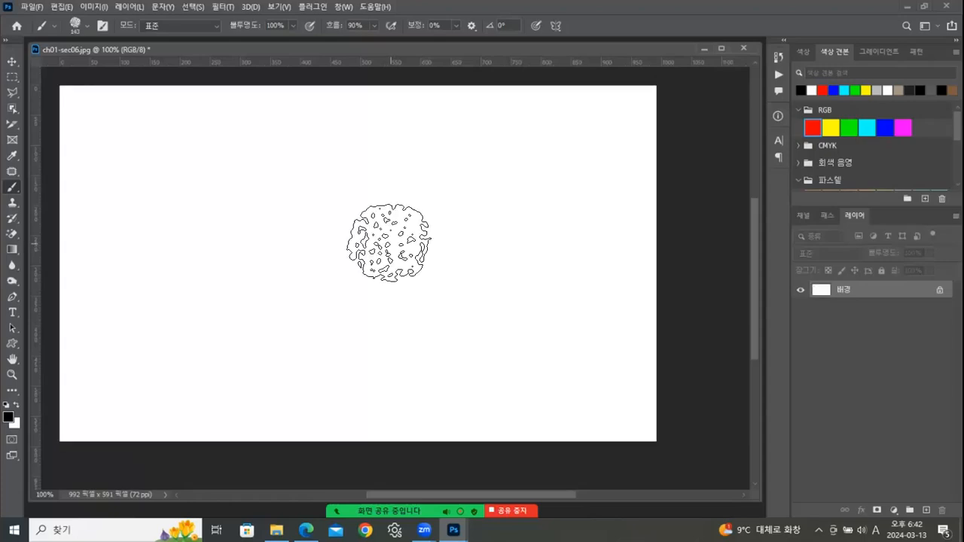
key("alt+BackSpace")
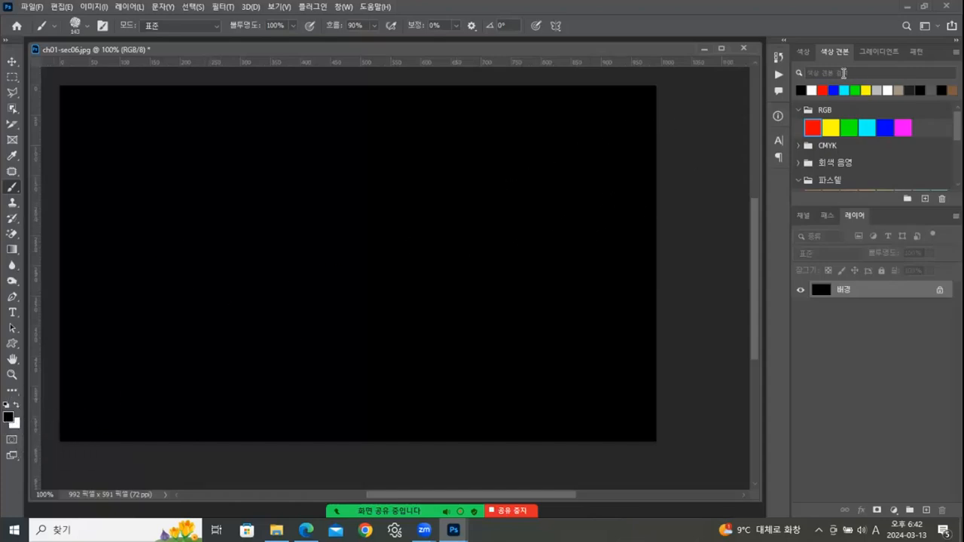
- In the History panel, step back through each state to the original ch01-sec06.jpg snapshot
left_click(779, 58)
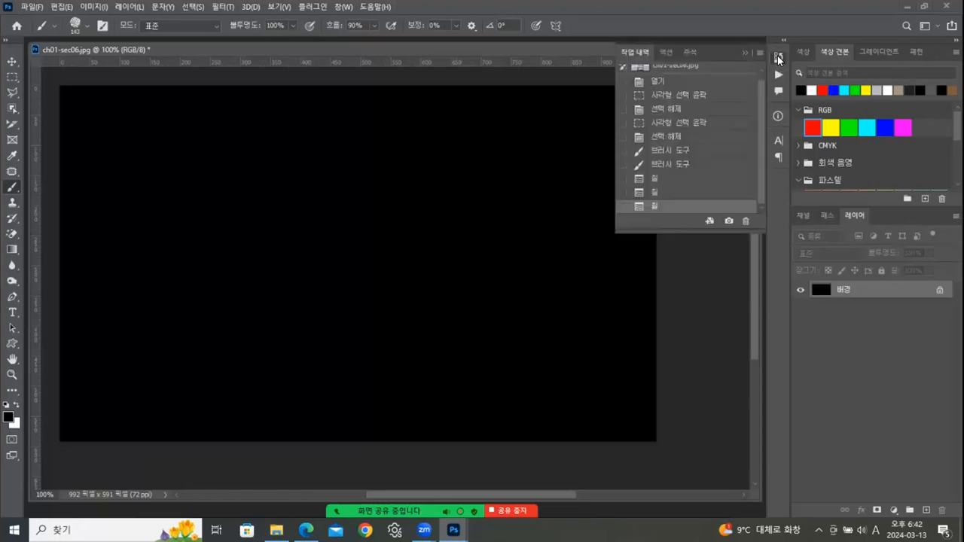
left_click(701, 179)
left_click(701, 165)
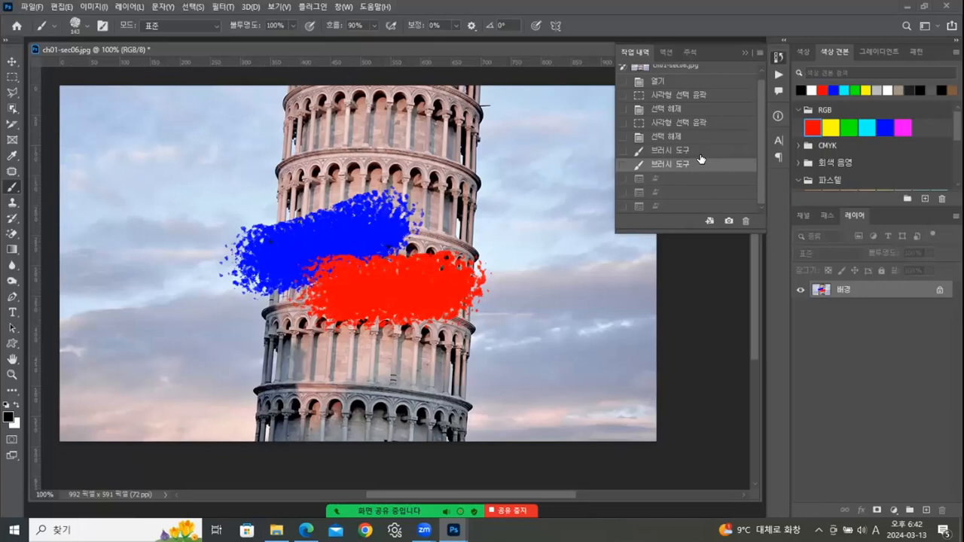
left_click(701, 150)
left_click(702, 136)
left_click(701, 122)
left_click(700, 109)
left_click(702, 94)
left_click(704, 81)
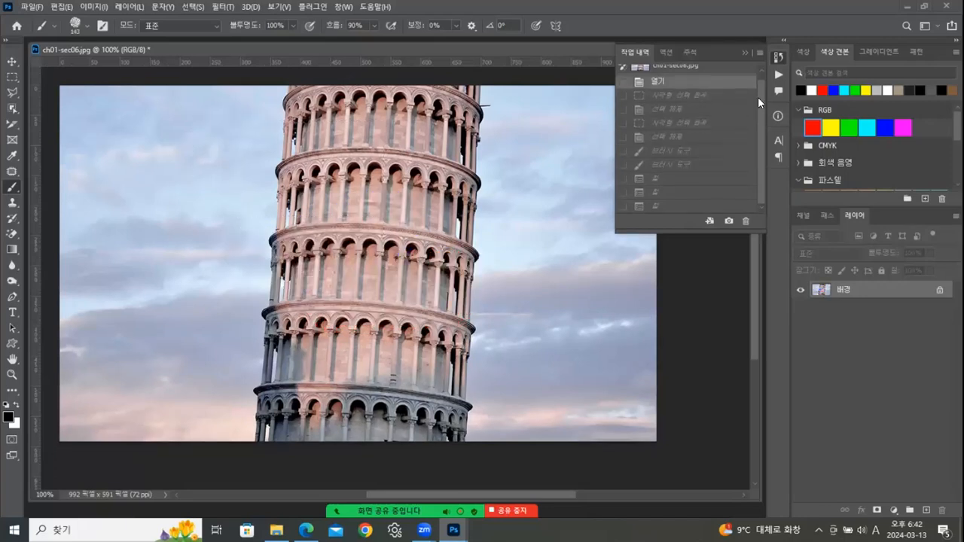
scroll(693, 79, "up", 1)
left_click(674, 71)
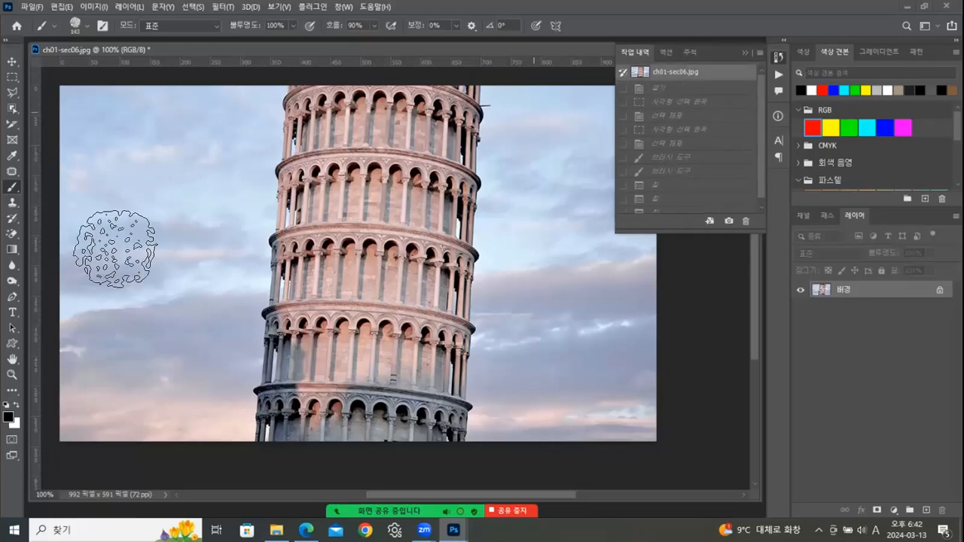
- Paint a test black Z stroke, revert to the snapshot, then collapse and reopen History
mouse_move(510, 137)
left_mouse_down()
mouse_move(573, 316)
mouse_move(641, 313)
left_mouse_up()
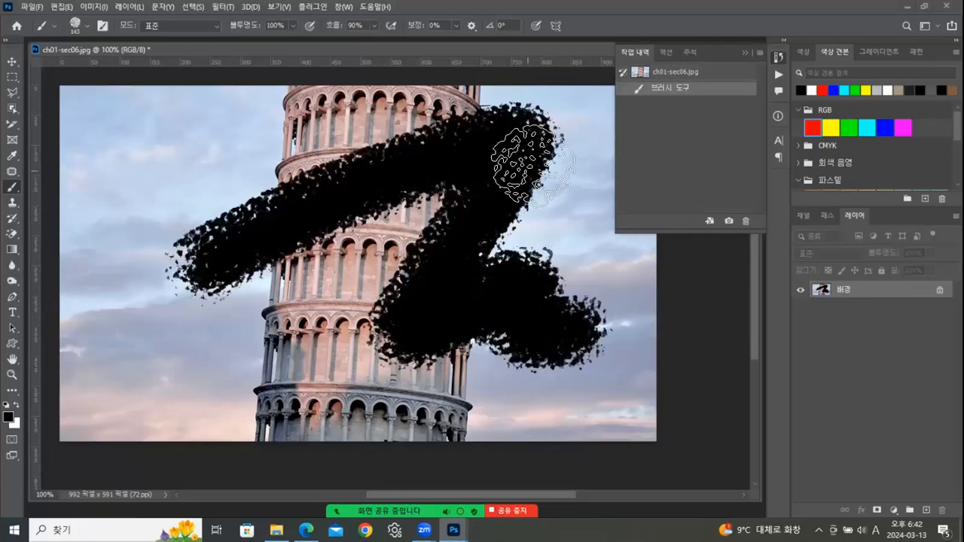
left_click(675, 73)
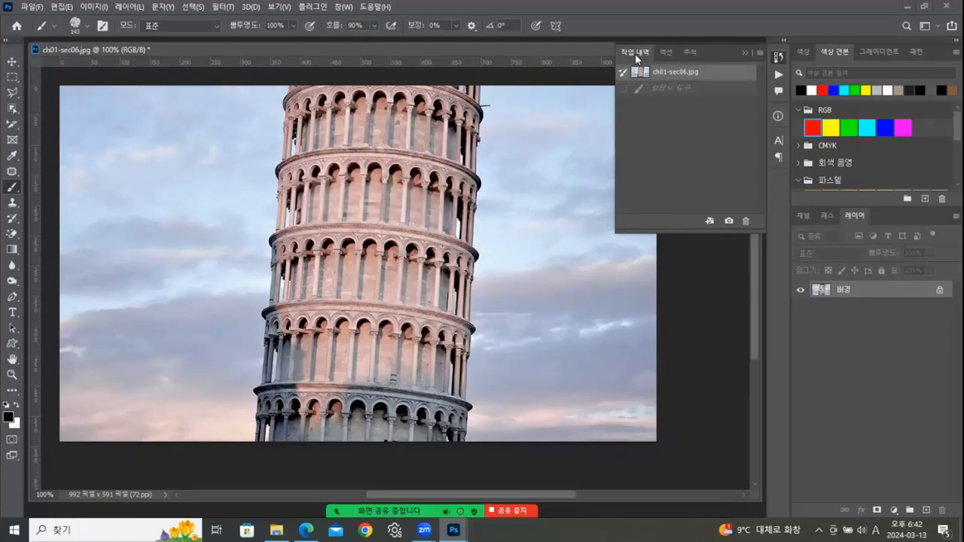
left_click(756, 52)
left_click(736, 104)
left_click(746, 53)
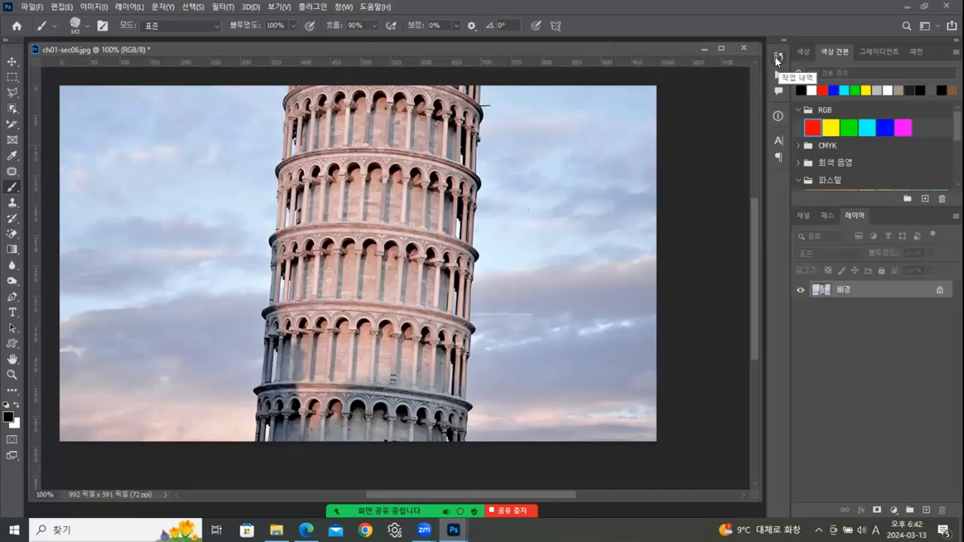
left_click(776, 58)
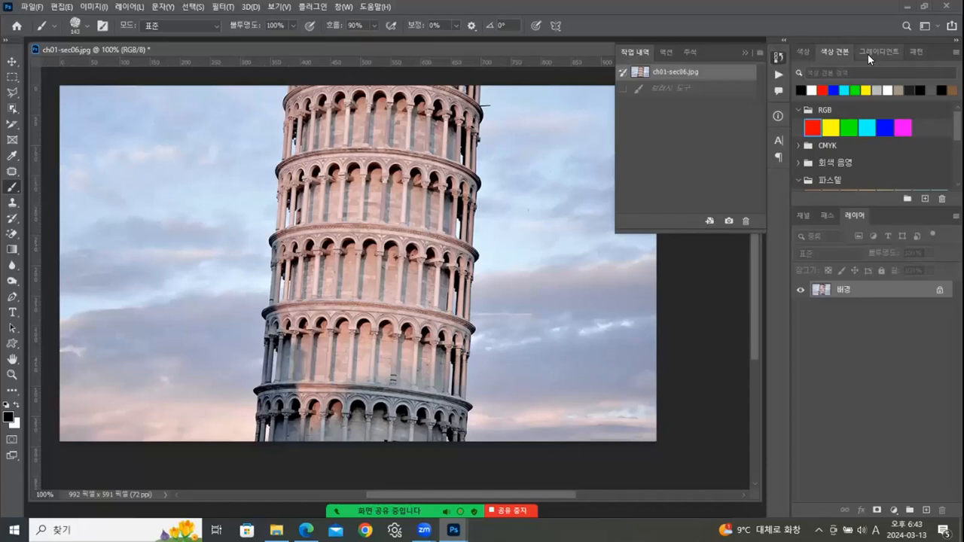
- Close the History panel and select the Move tool, dismissing its tool flyout
left_click(776, 60)
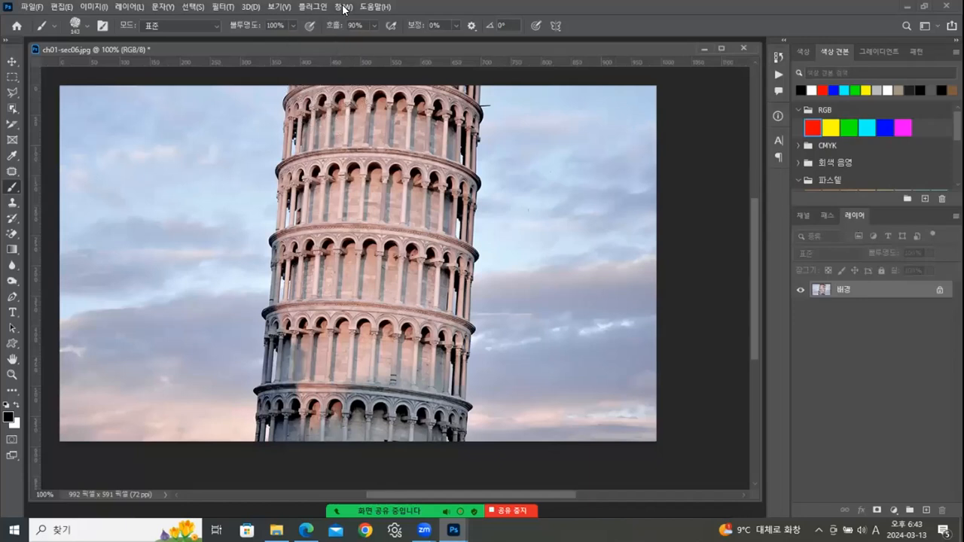
left_click(10, 63)
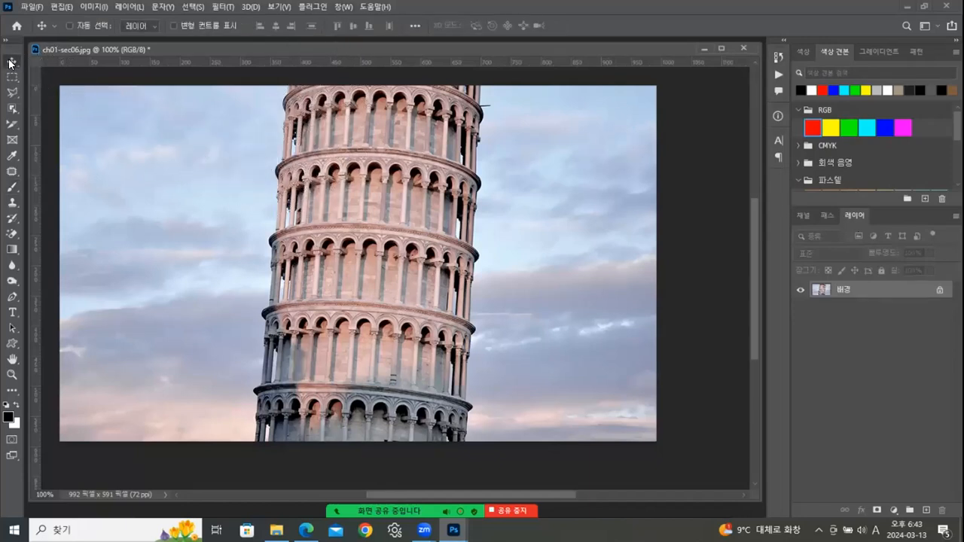
left_click(12, 76)
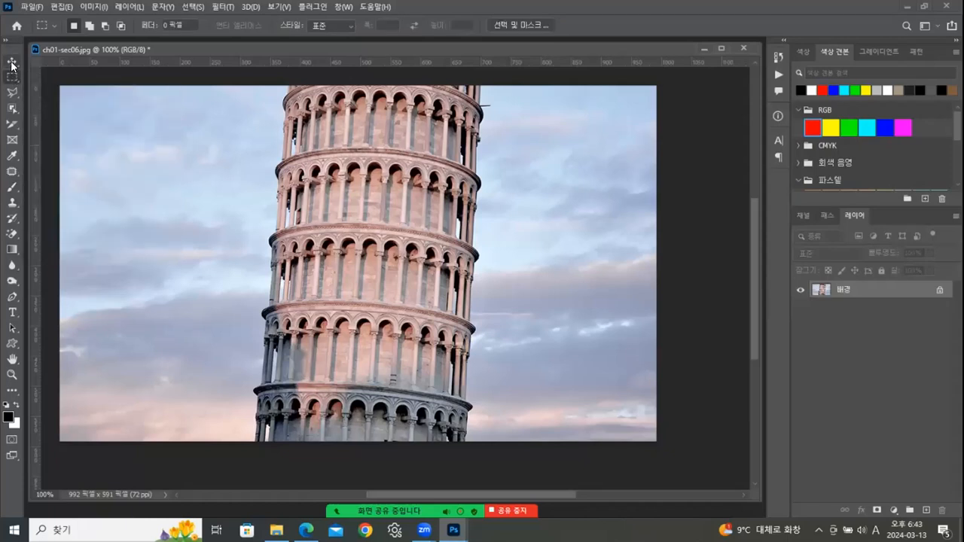
left_click(12, 63)
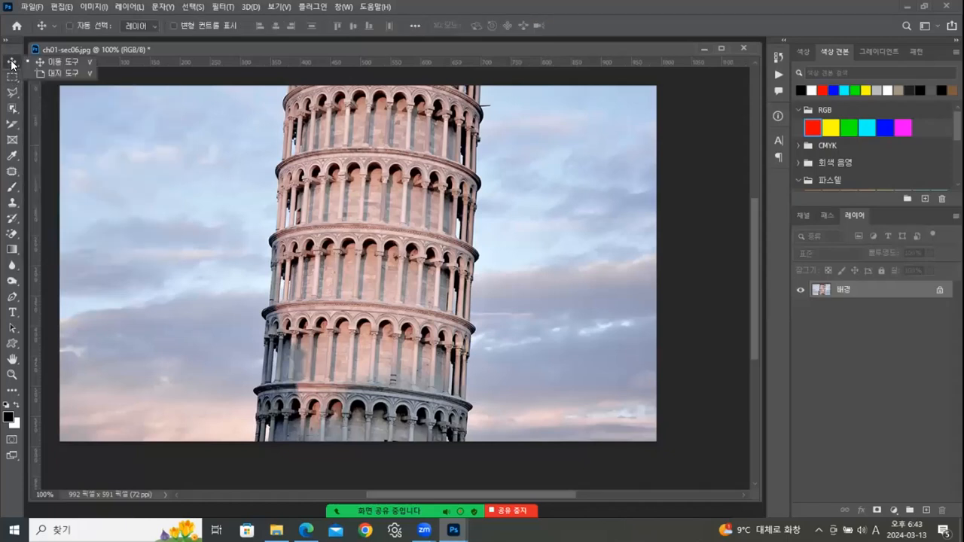
left_click(7, 407)
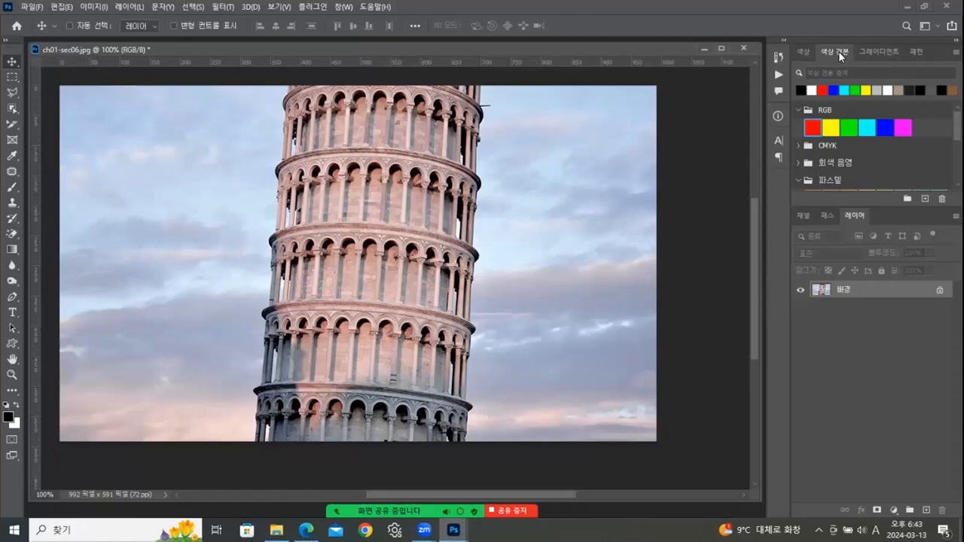
- Undock the Swatches and Gradient panels and close both floating panels
left_click_drag(831, 48, 601, 181)
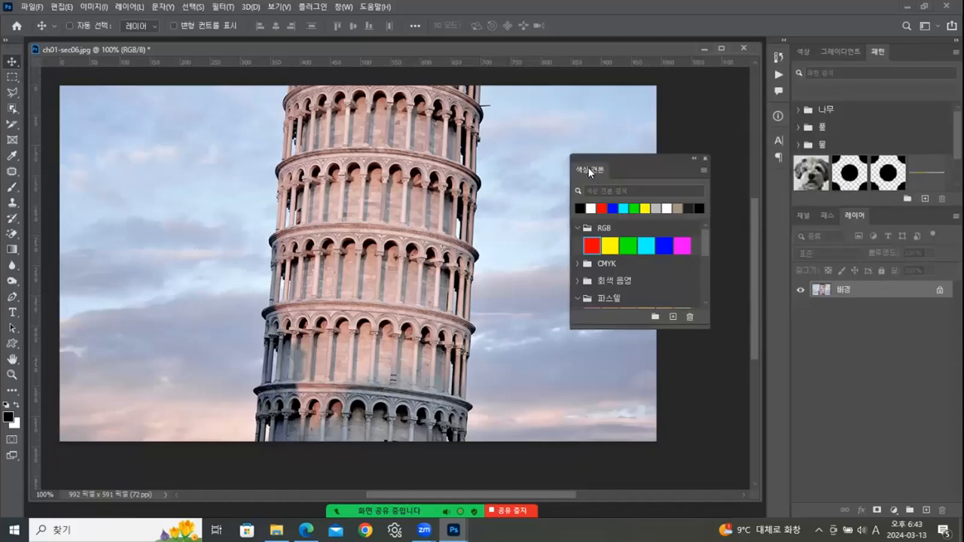
left_click_drag(588, 168, 893, 205)
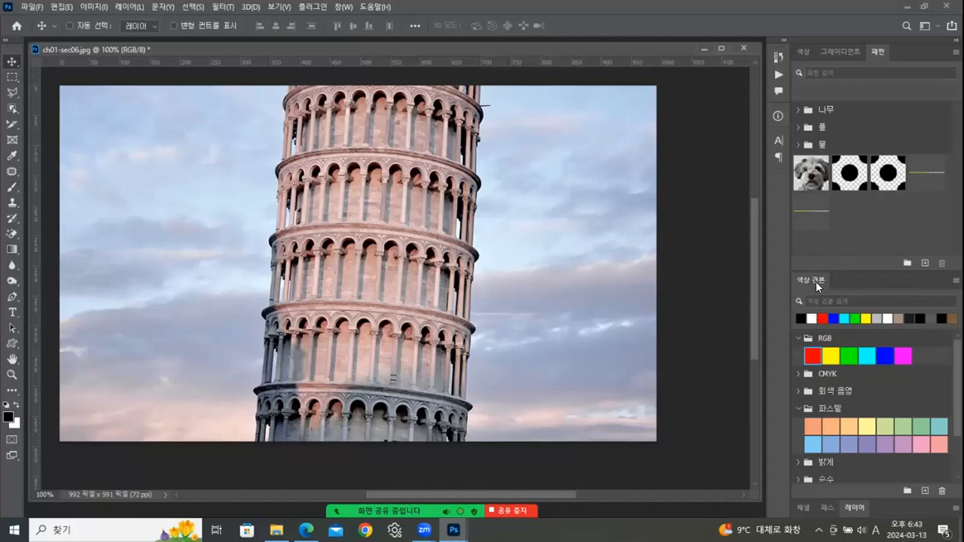
left_click_drag(685, 242, 574, 206)
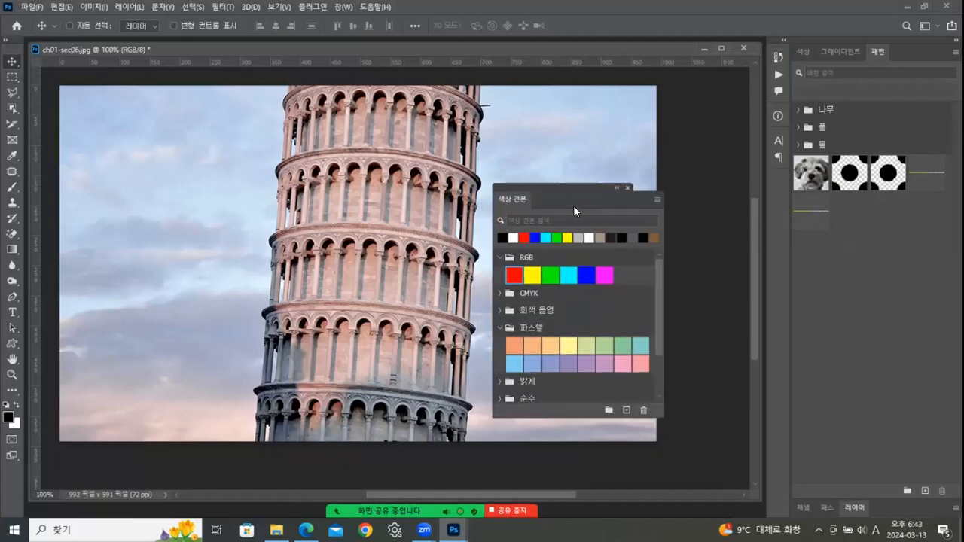
left_click(626, 189)
left_click_drag(820, 56, 683, 175)
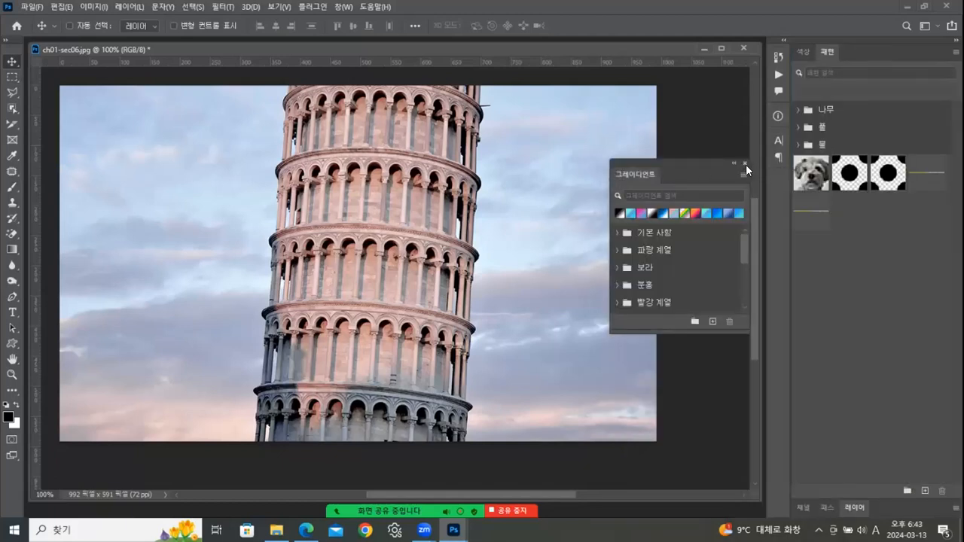
left_click(744, 162)
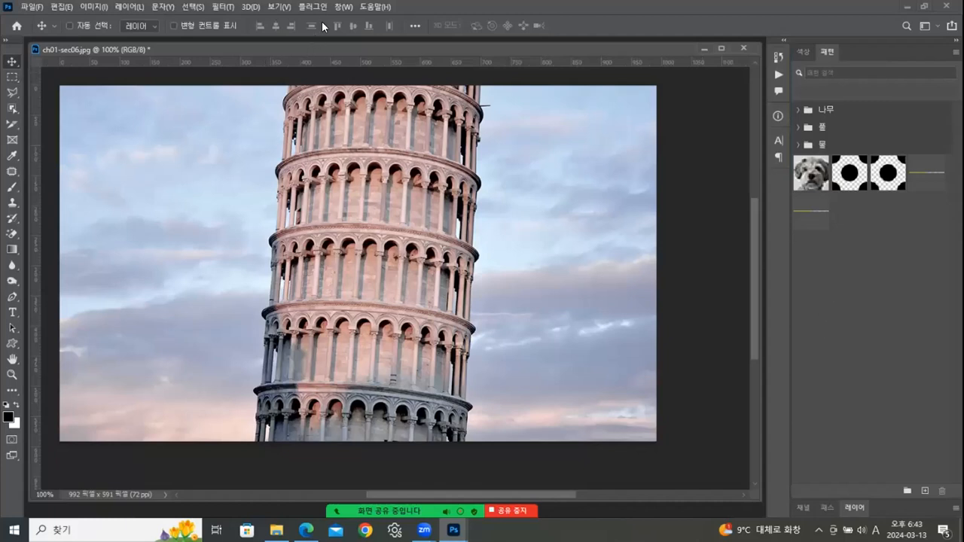
left_click(343, 8)
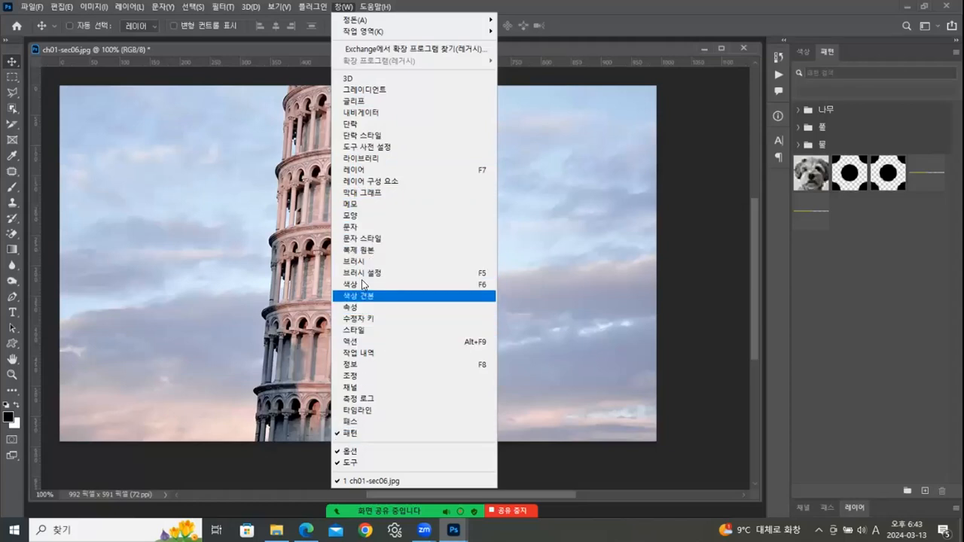
- Restore the Layers panel and switch the workspace to Photography
left_click(362, 170)
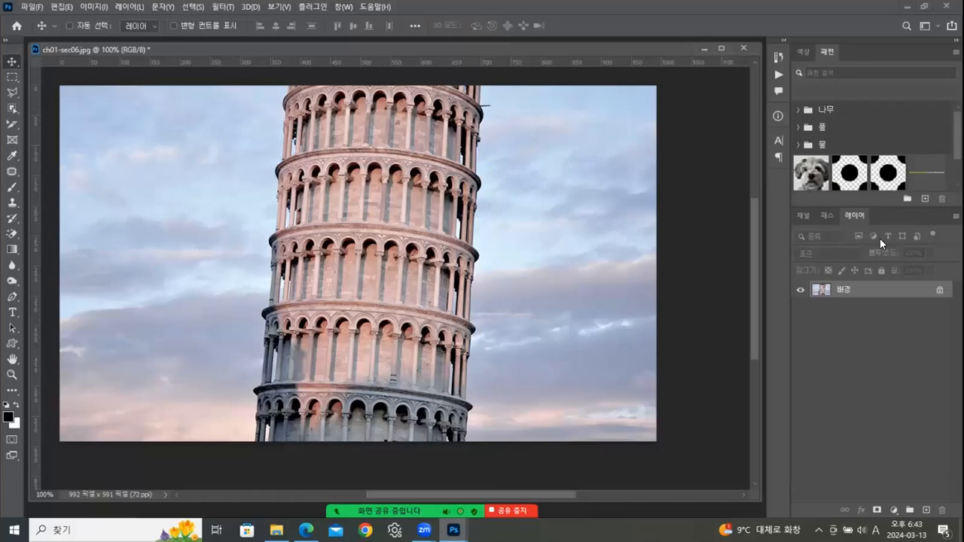
left_click(344, 8)
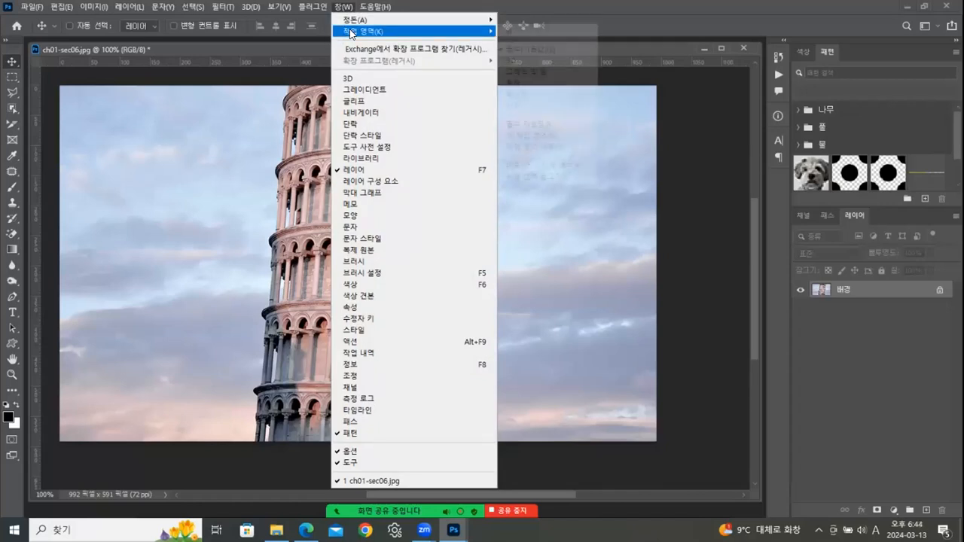
mouse_move(351, 31)
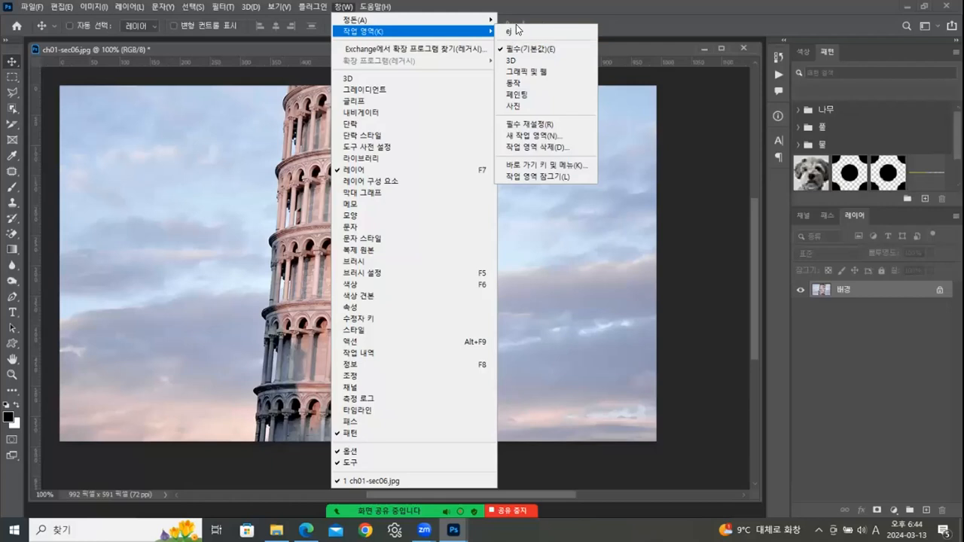
left_click(512, 106)
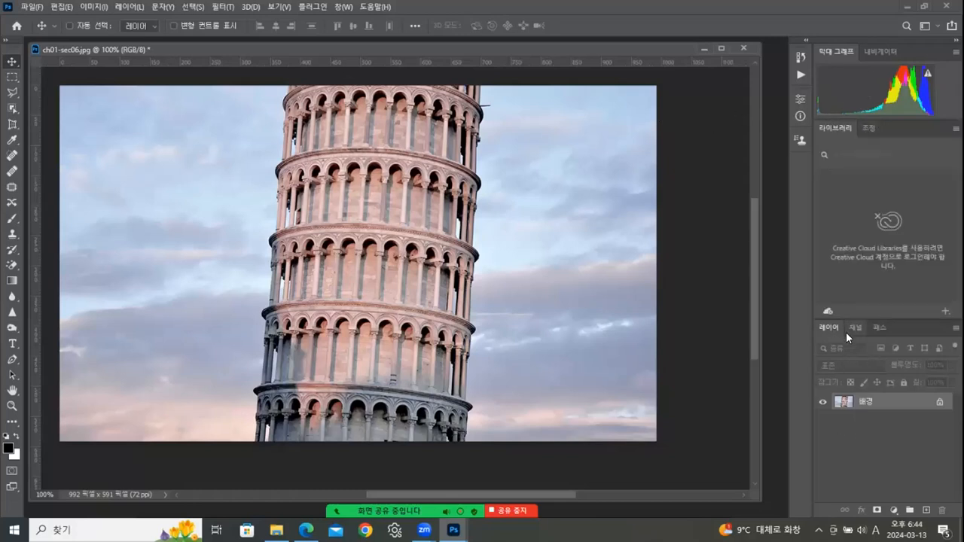
- Switch the workspace to Painting, then to Graphics and Web
left_click(343, 8)
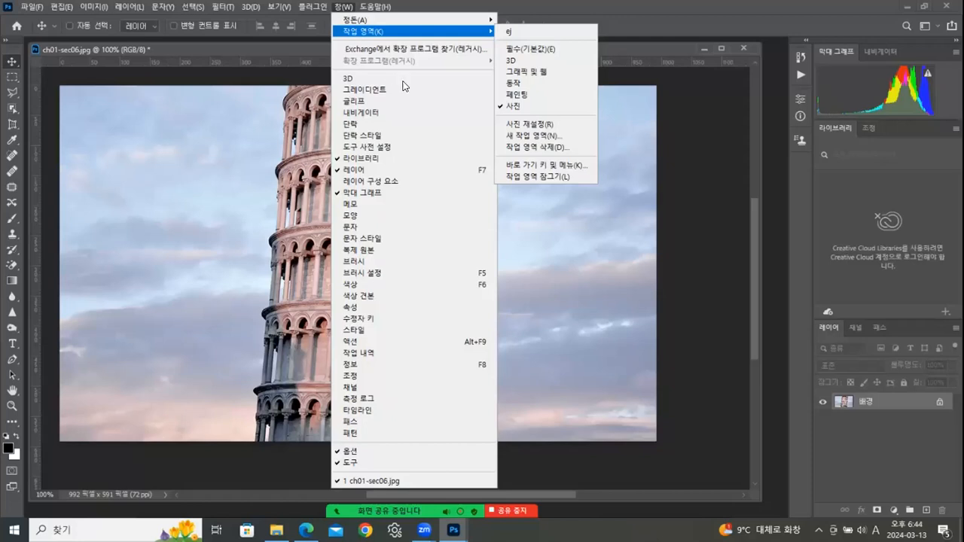
left_click(519, 96)
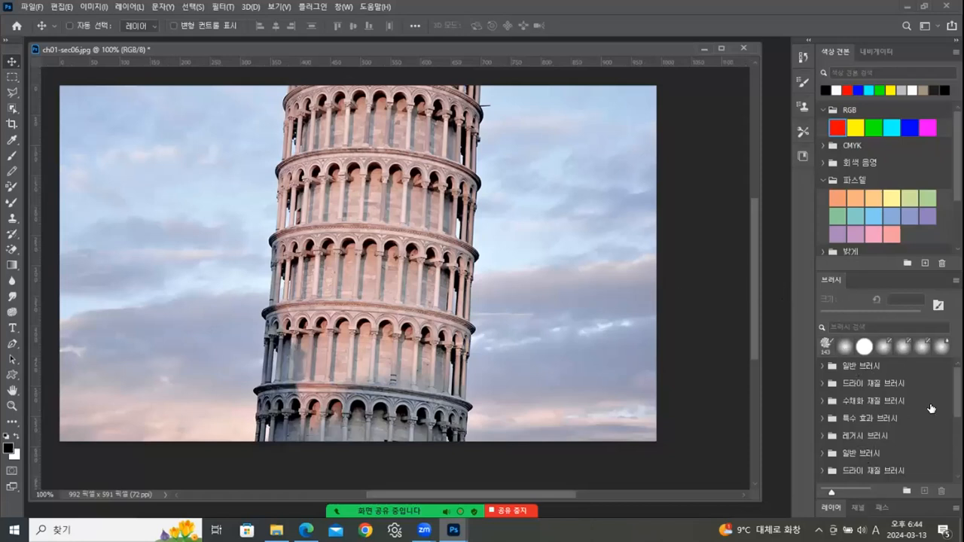
left_click(343, 9)
mouse_move(357, 35)
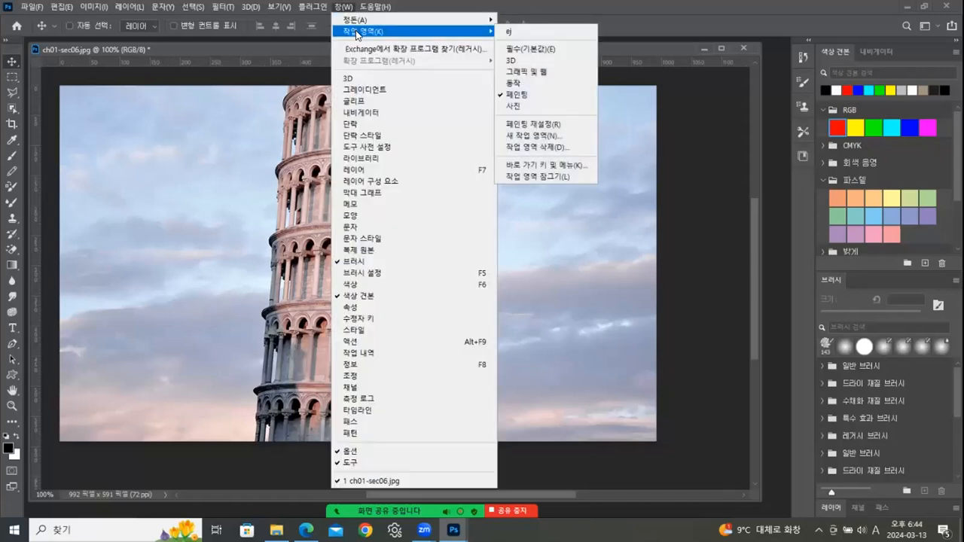
left_click(520, 73)
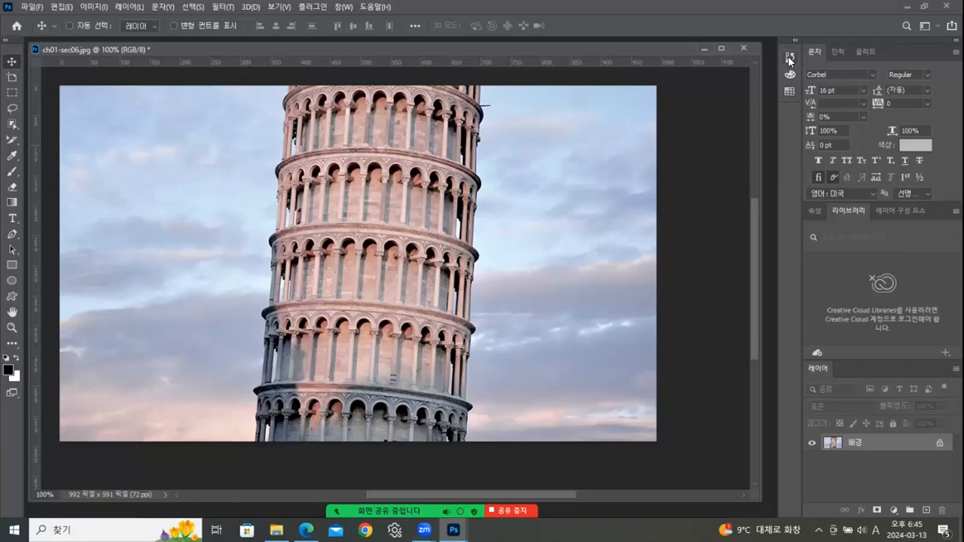
- Switch Photoshop to the Photography workspace from the Window menu
left_click(344, 7)
mouse_move(374, 7)
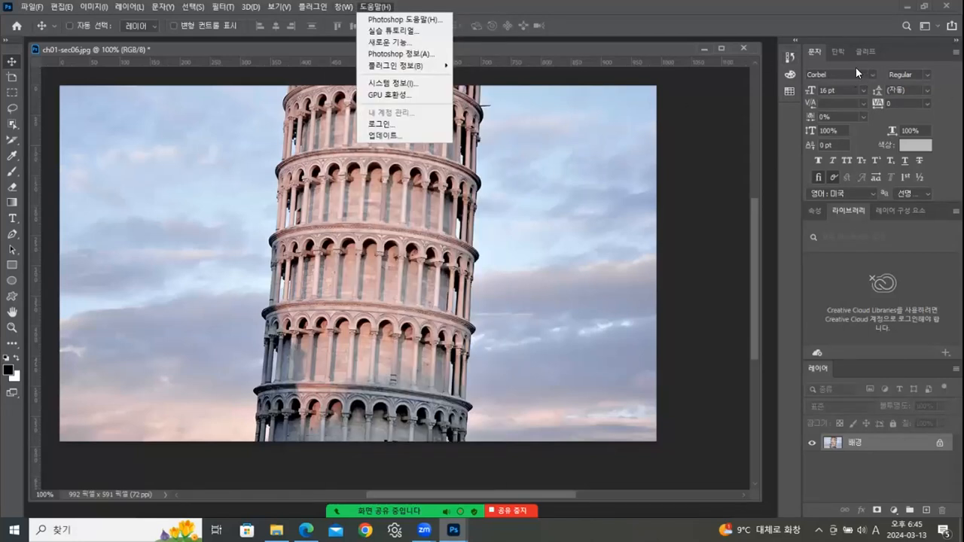
mouse_move(344, 7)
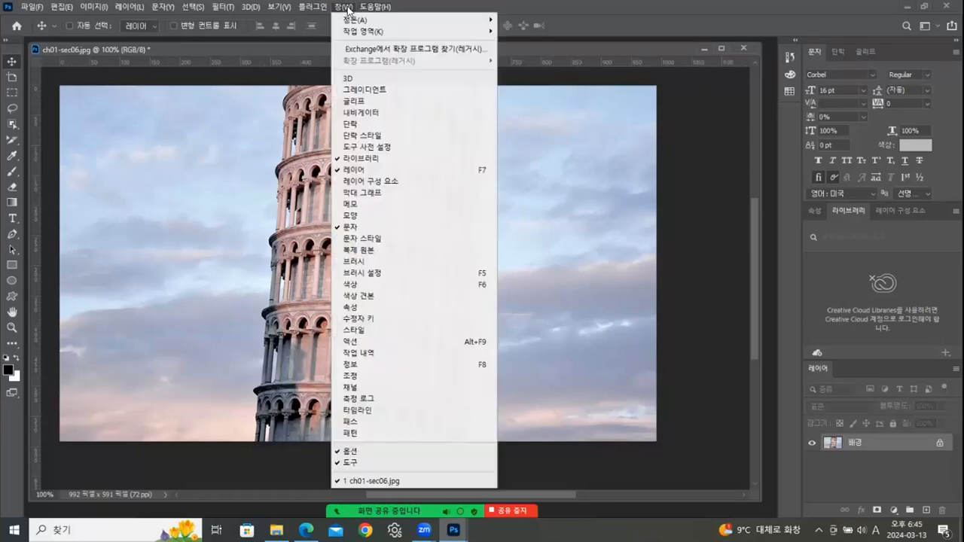
mouse_move(351, 34)
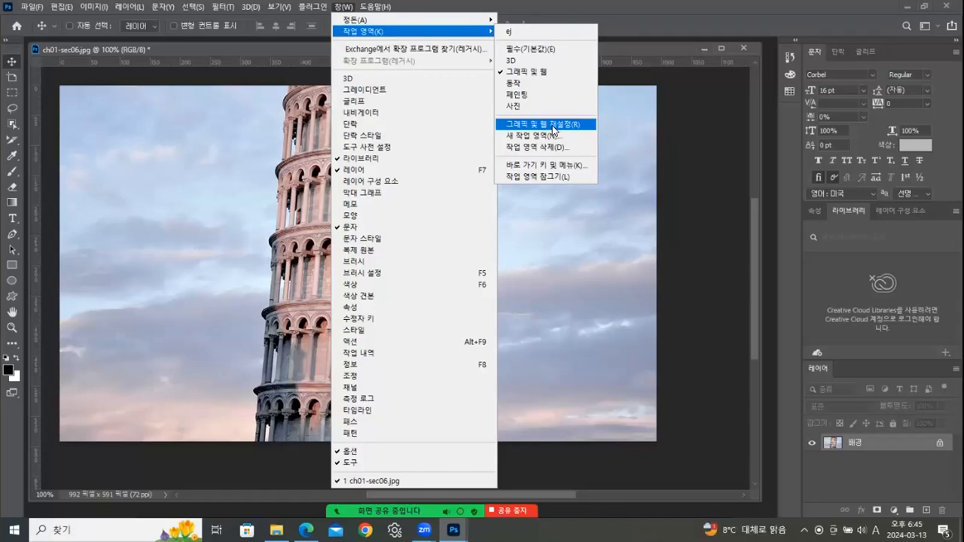
left_click(518, 107)
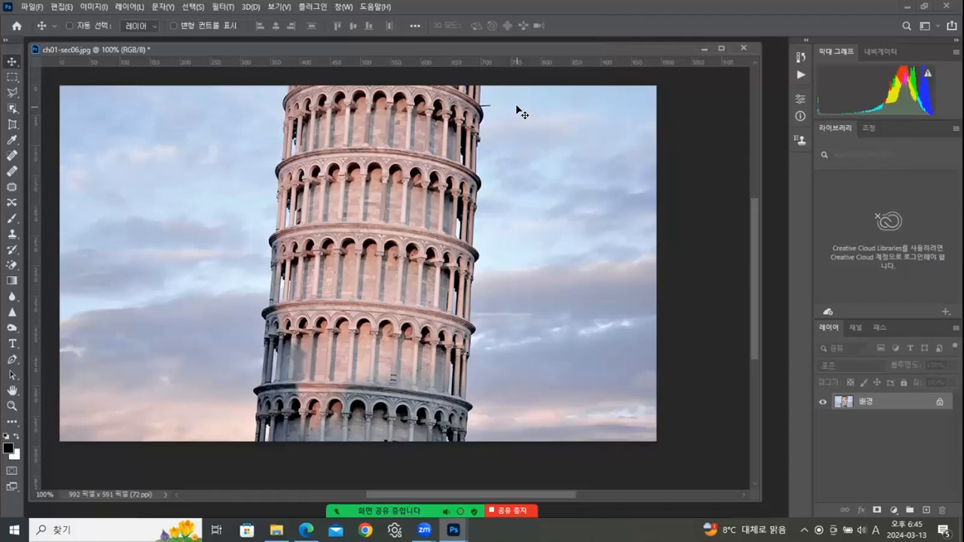
- Make the Layers area taller, then bring the Chapter 01 PDF forward in Edge
left_click(344, 6)
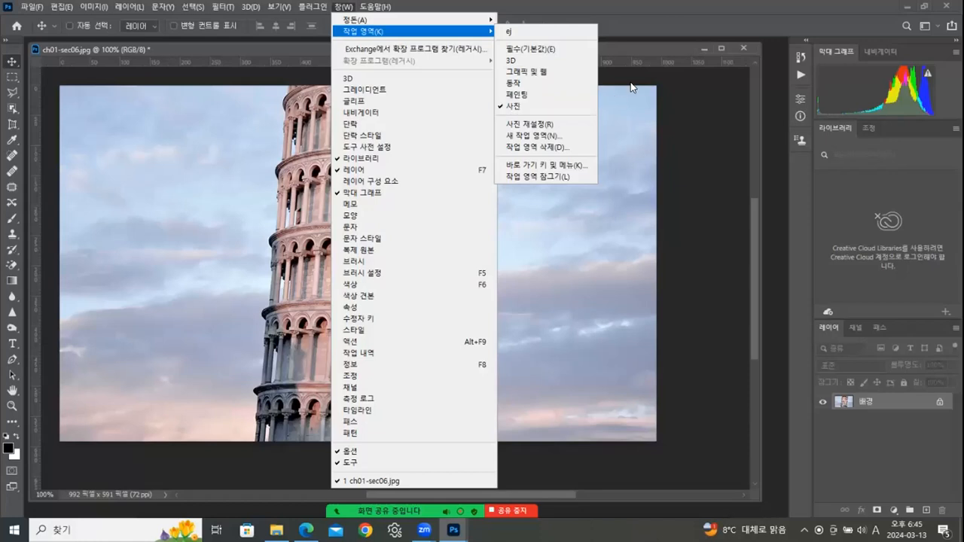
left_click(663, 46)
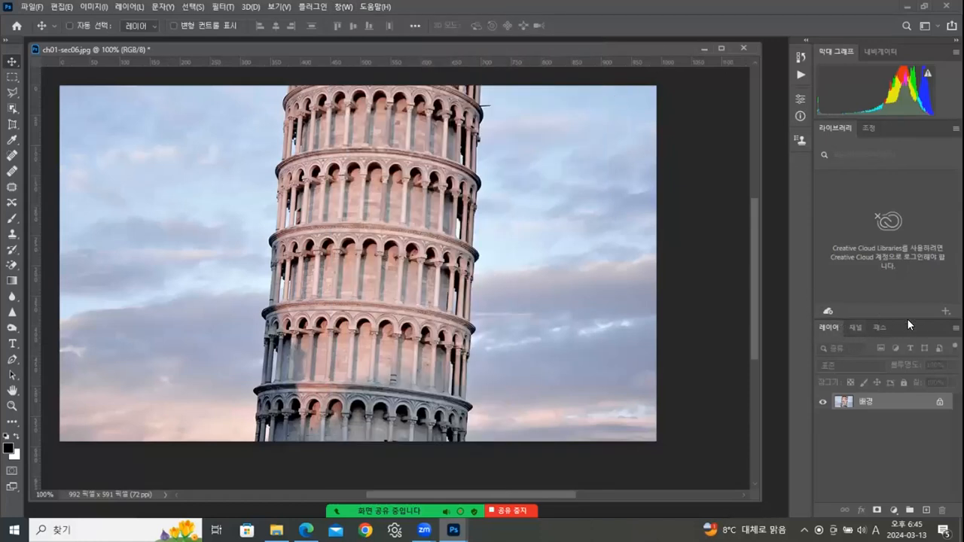
left_click_drag(908, 316, 907, 236)
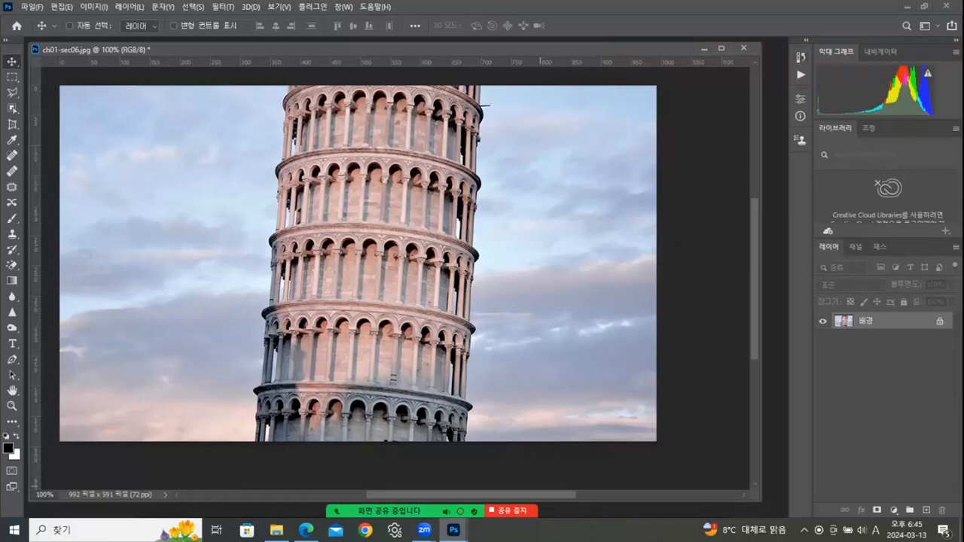
left_click(306, 530)
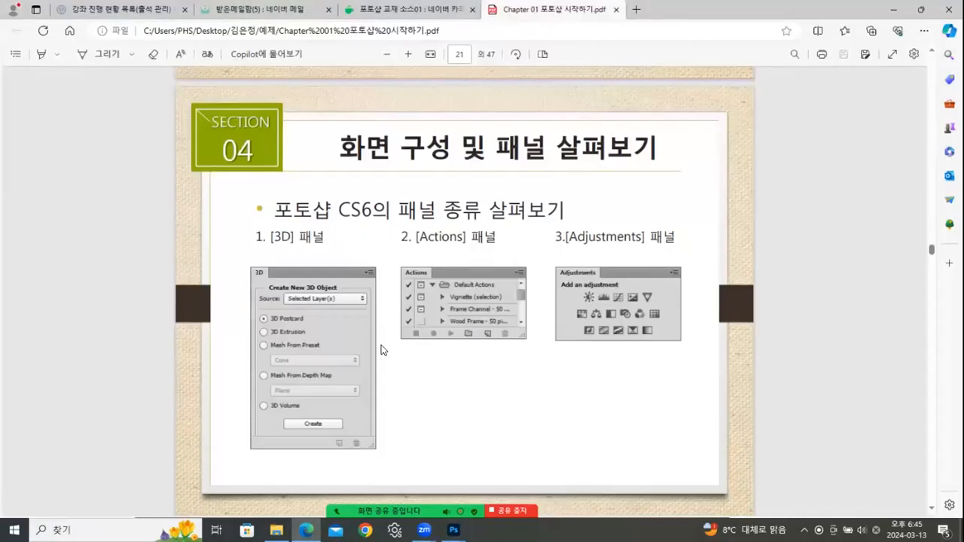
- Scroll the PDF from page 21 to page 30, then return to the tower photo in Photoshop
scroll(483, 238, "down", 2)
scroll(483, 233, "down", 7)
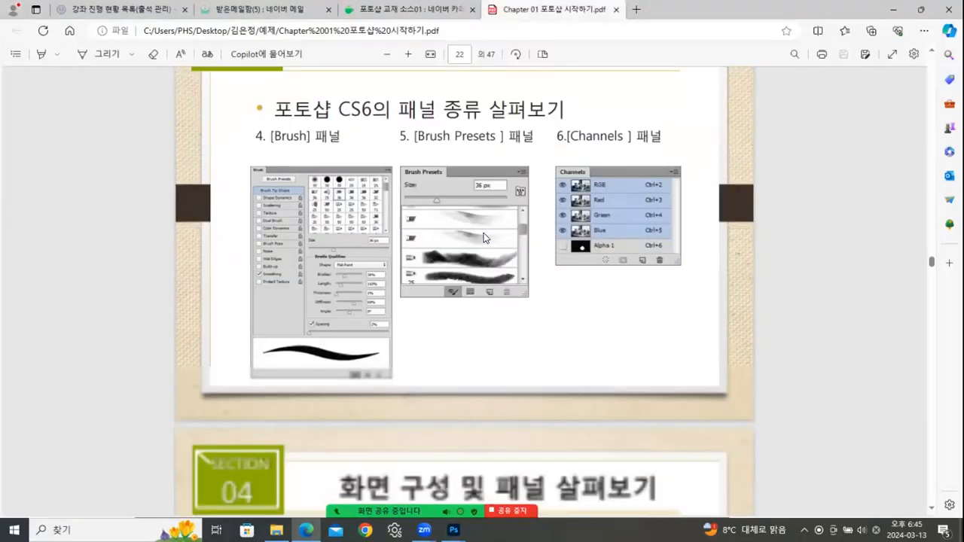
scroll(551, 215, "down", 7)
scroll(550, 215, "down", 4)
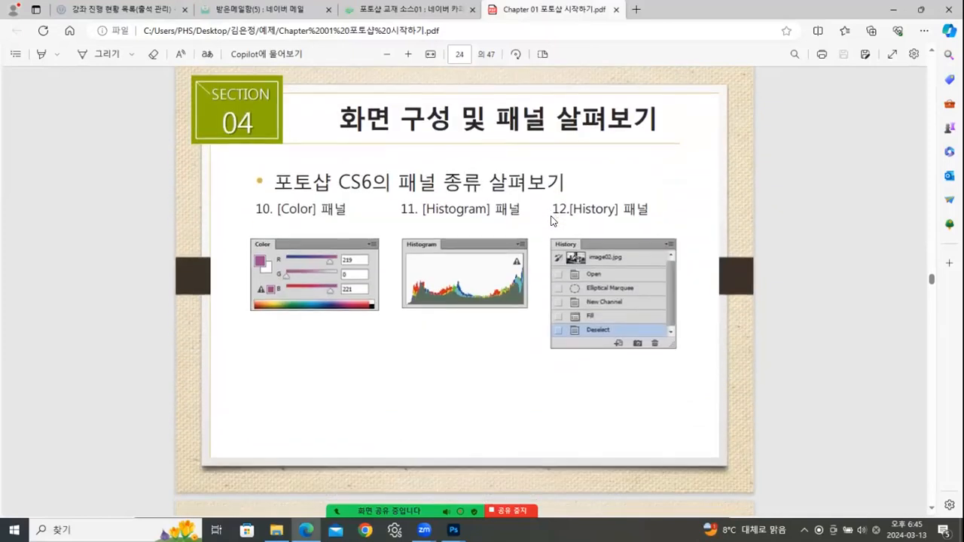
scroll(551, 220, "down", 6)
scroll(551, 220, "down", 3)
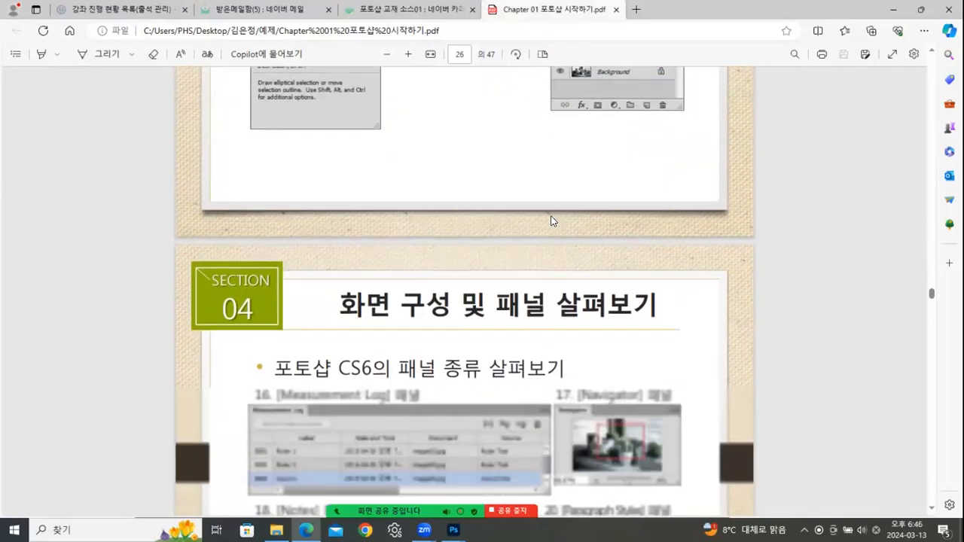
scroll(576, 203, "up", 3)
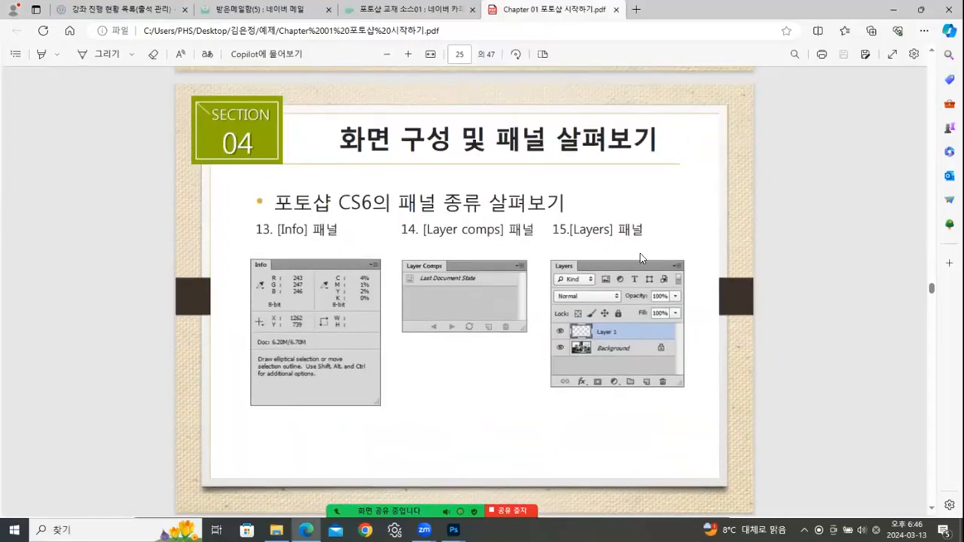
scroll(597, 266, "down", 2)
scroll(596, 272, "down", 18)
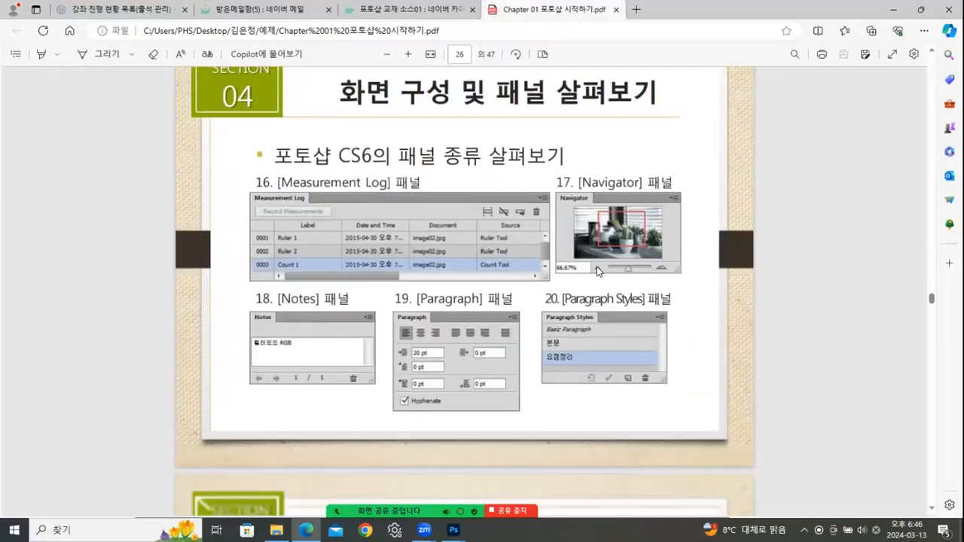
scroll(597, 271, "down", 12)
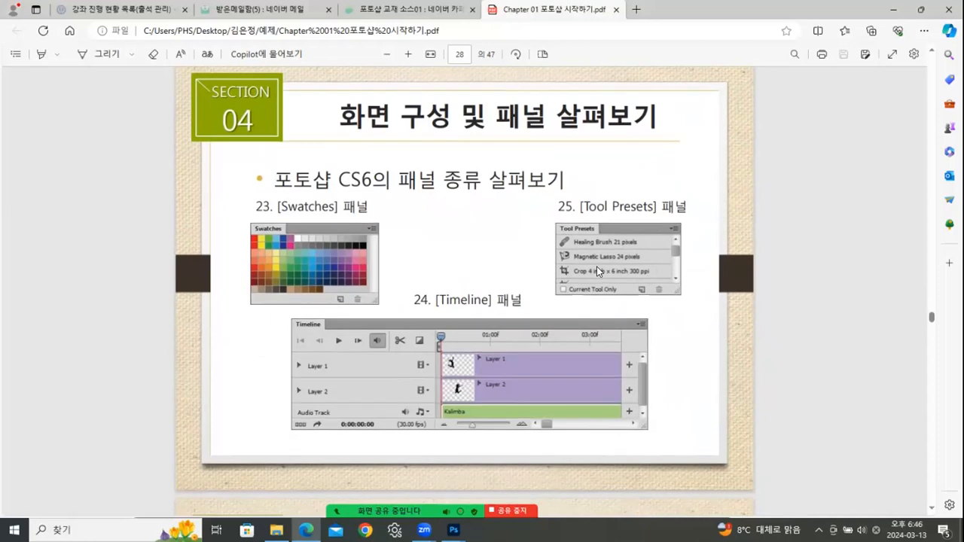
scroll(599, 271, "down", 4)
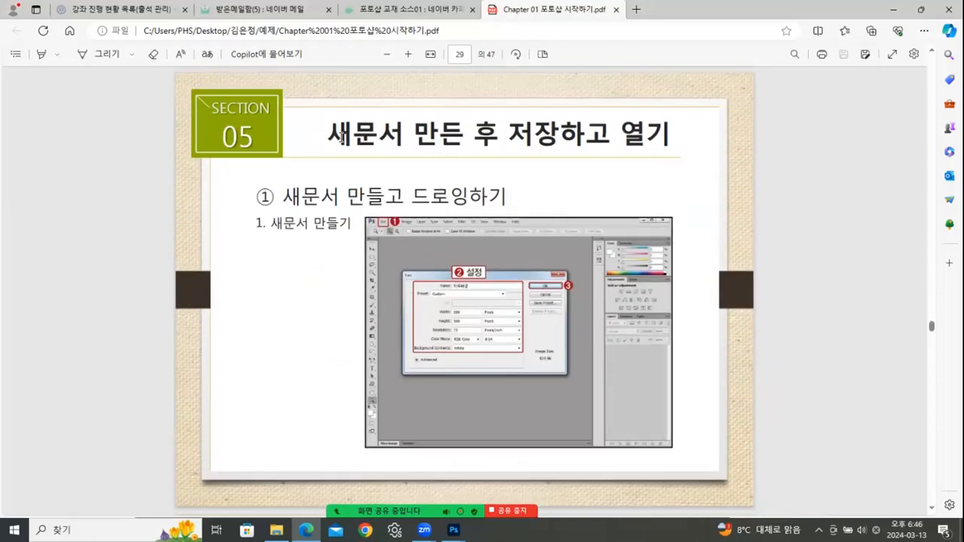
scroll(468, 186, "down", 5)
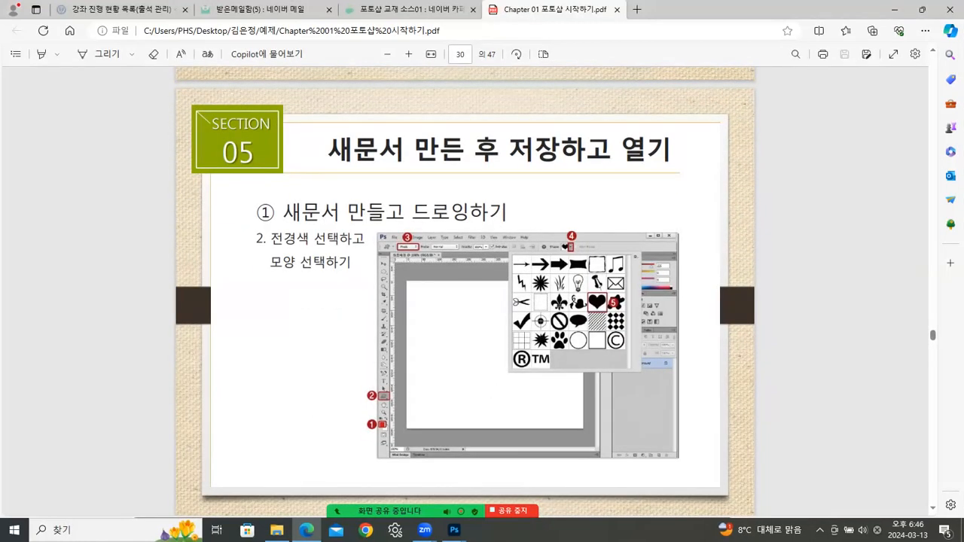
mouse_move(454, 529)
left_click(522, 474)
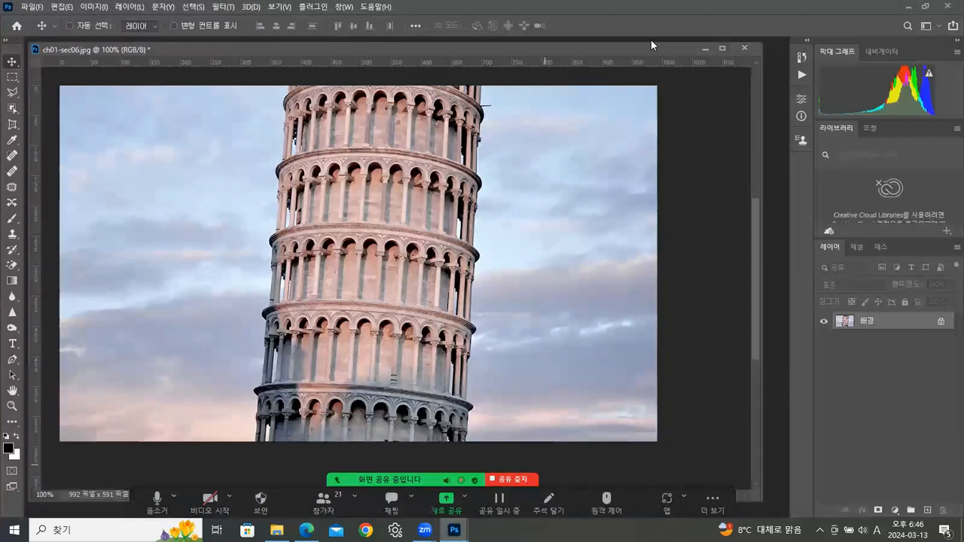
- Close the tower photo without saving and drag ch01-sec05(완성).psd from Explorer into Photoshop
left_click(745, 48)
left_click(518, 204)
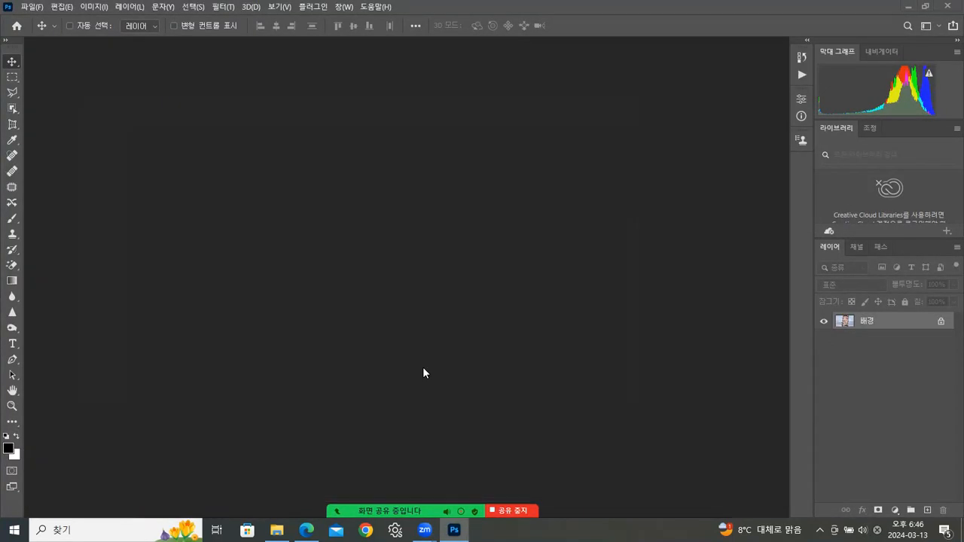
left_click(276, 530)
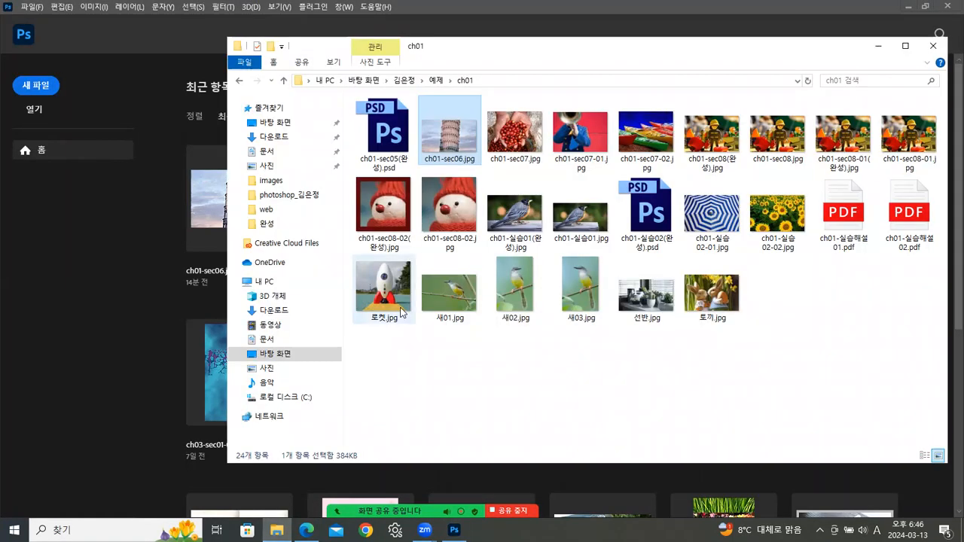
left_click(386, 154)
left_click_drag(383, 131, 75, 307)
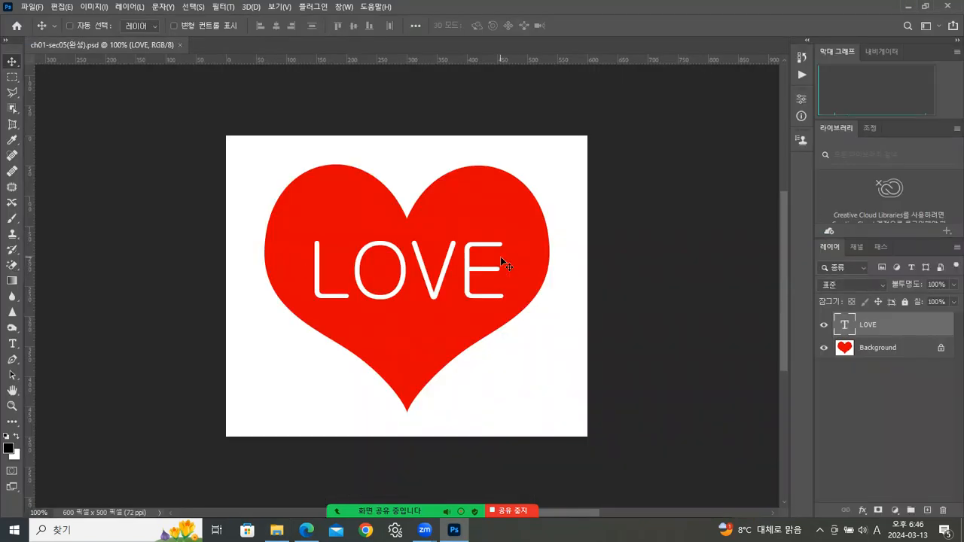
- Toggle the heart and LOVE layers' visibility, then close the sample without saving
left_click(823, 348)
left_click(823, 348)
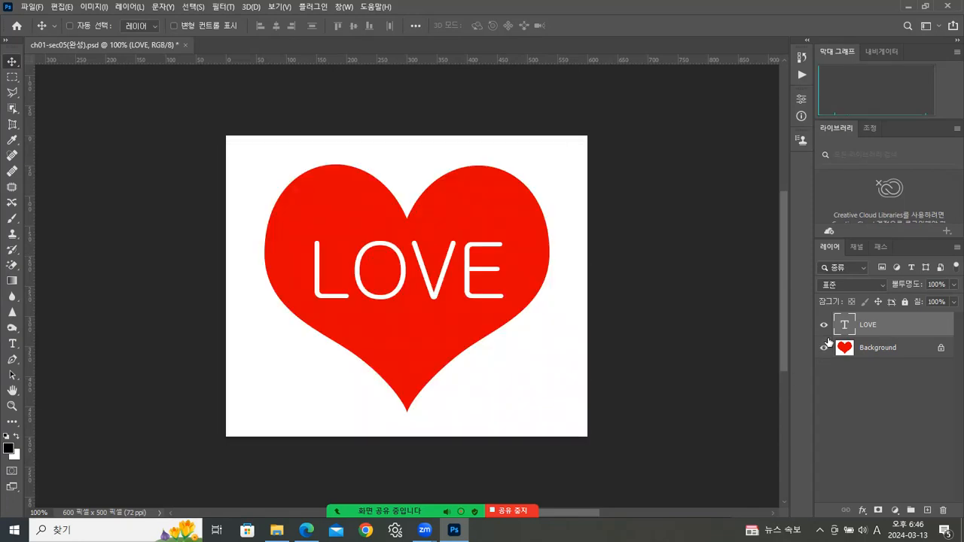
left_click(824, 326)
left_click(825, 326)
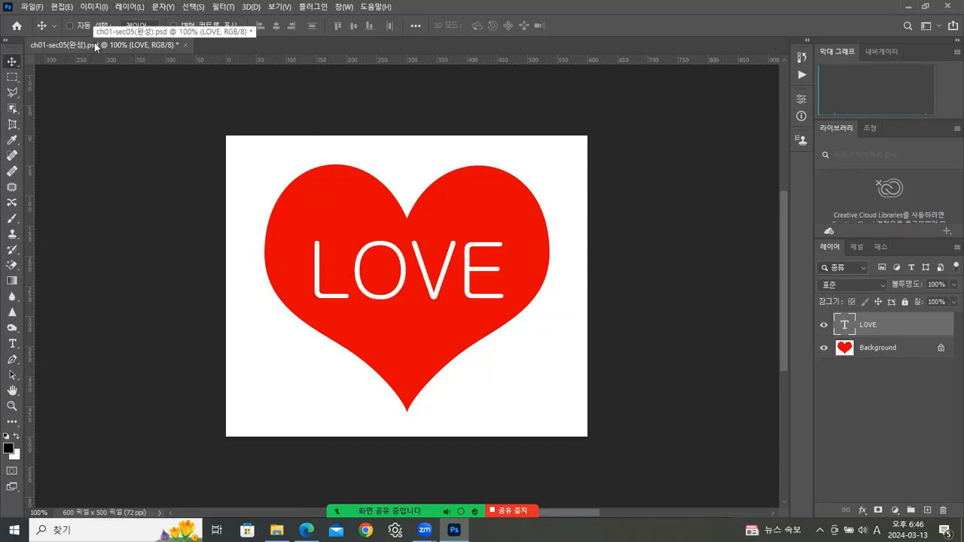
left_click(186, 44)
left_click(503, 201)
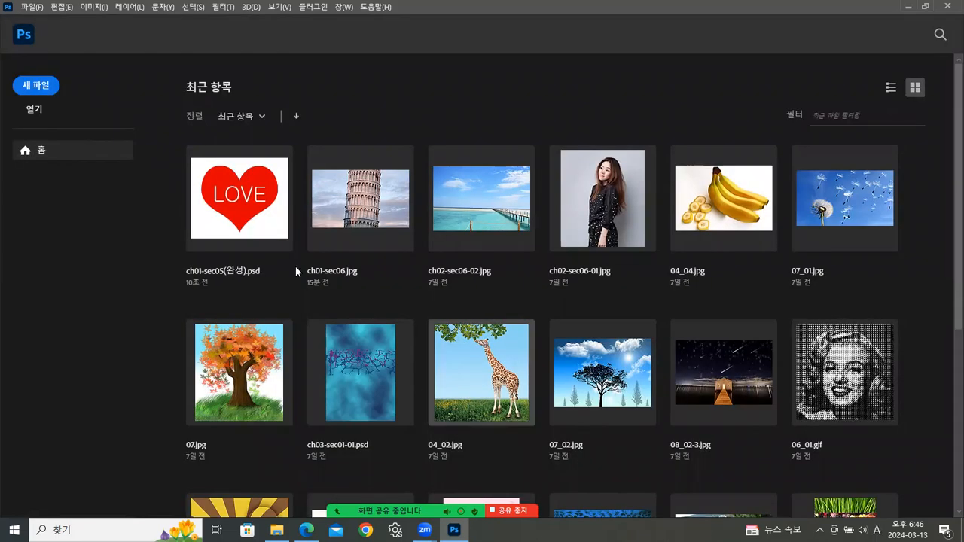
left_click(35, 9)
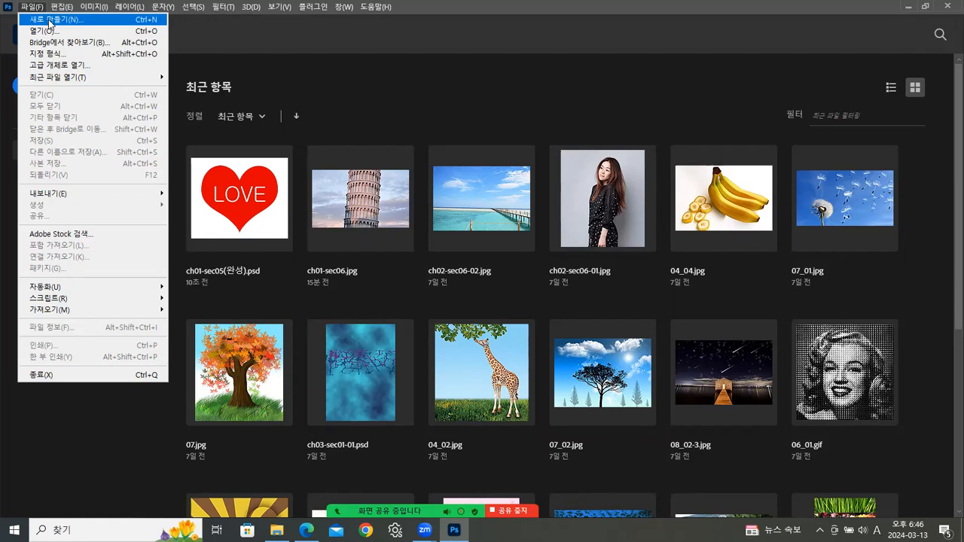
left_click(153, 21)
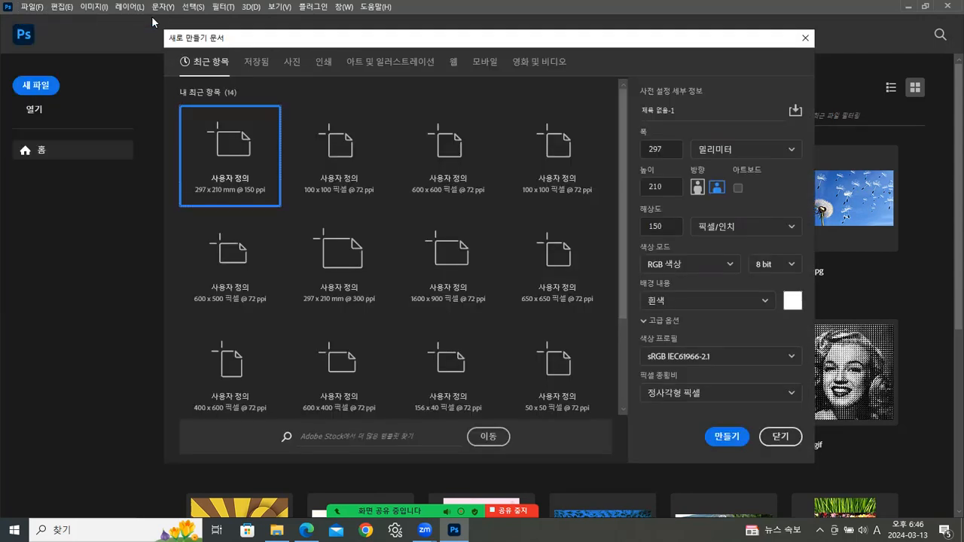
mouse_move(452, 38)
left_mouse_down()
mouse_move(470, 36)
mouse_move(446, 37)
left_mouse_up()
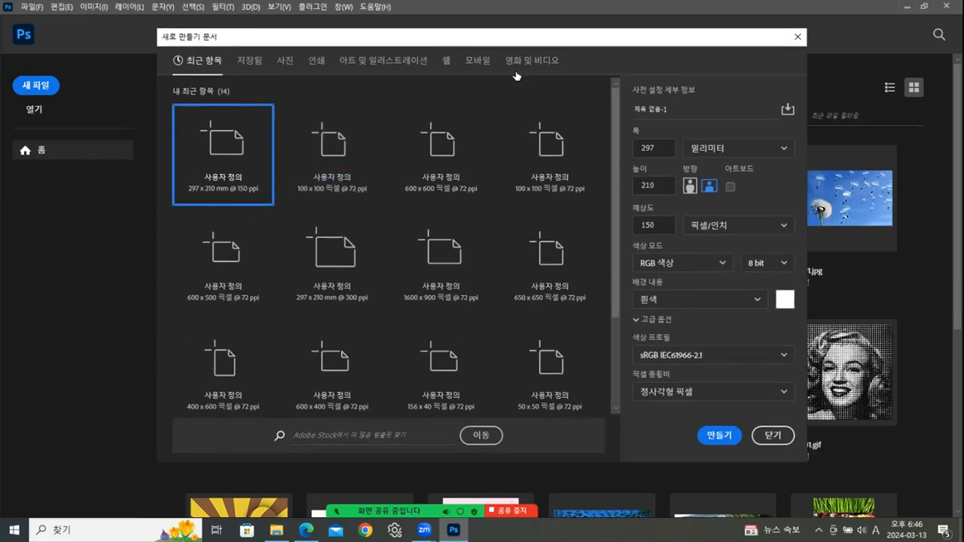
left_click(286, 63)
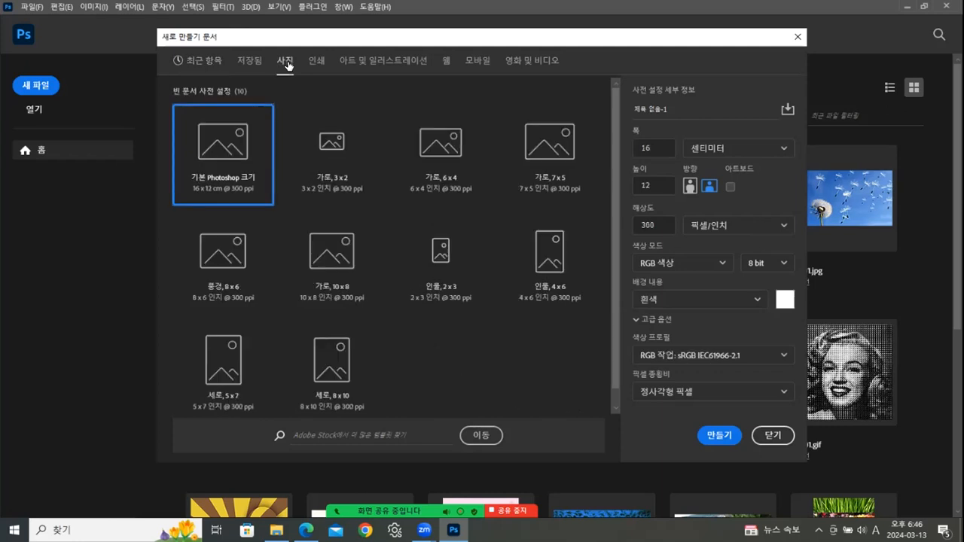
left_click(445, 63)
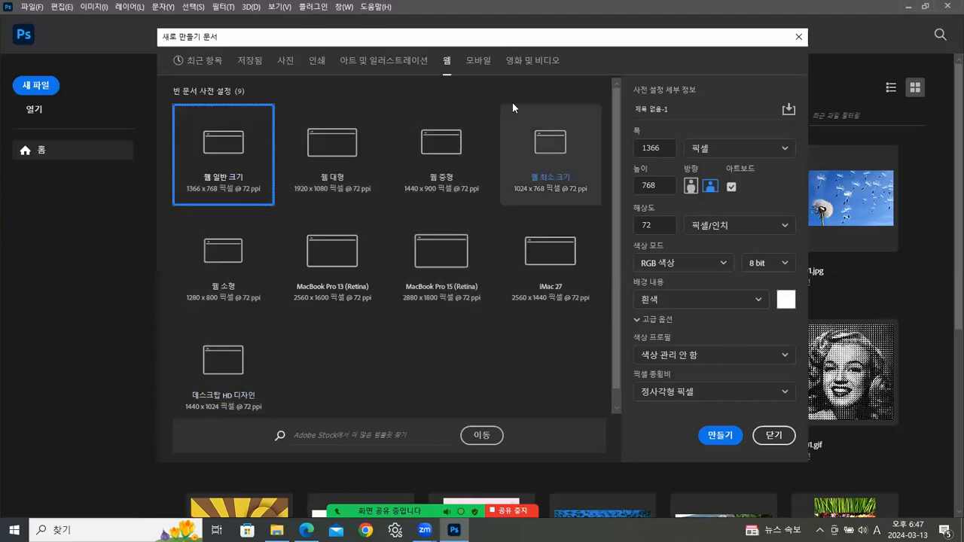
- Compare the mobile, photo, web and print document size presets
left_click(482, 61)
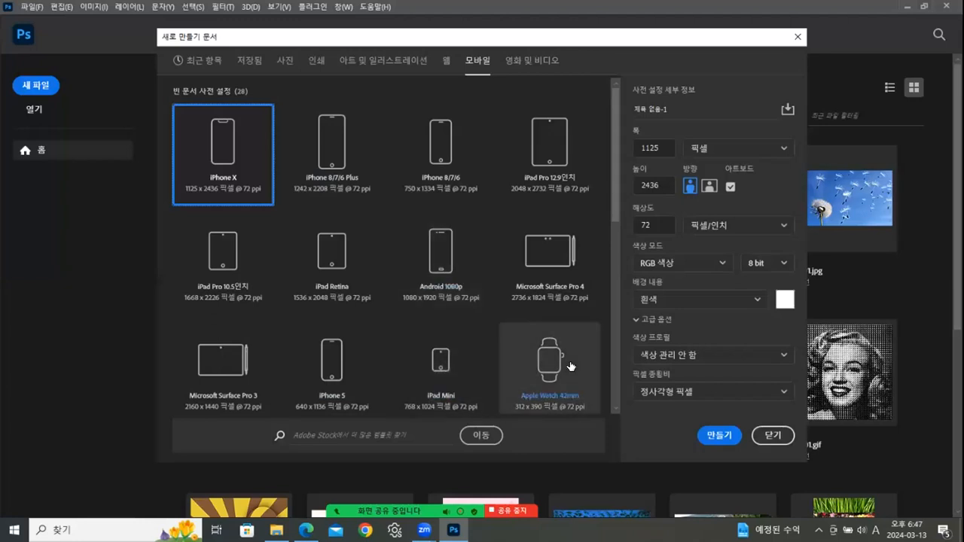
scroll(570, 365, "down", 2)
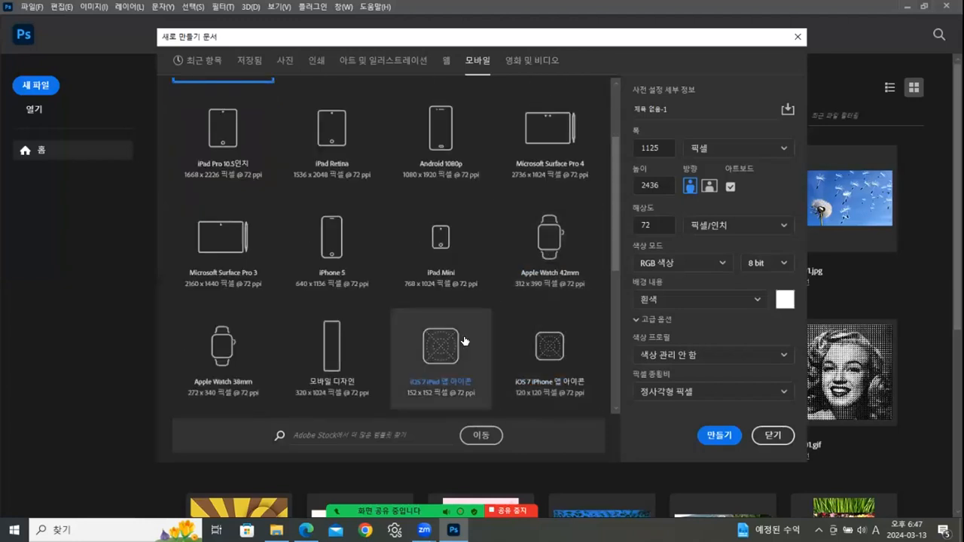
scroll(354, 335, "up", 2)
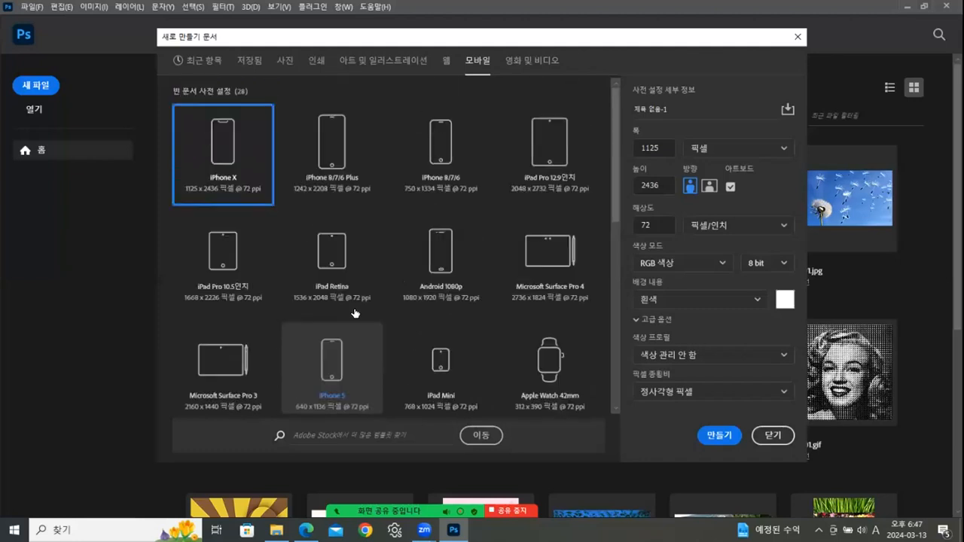
left_click(286, 60)
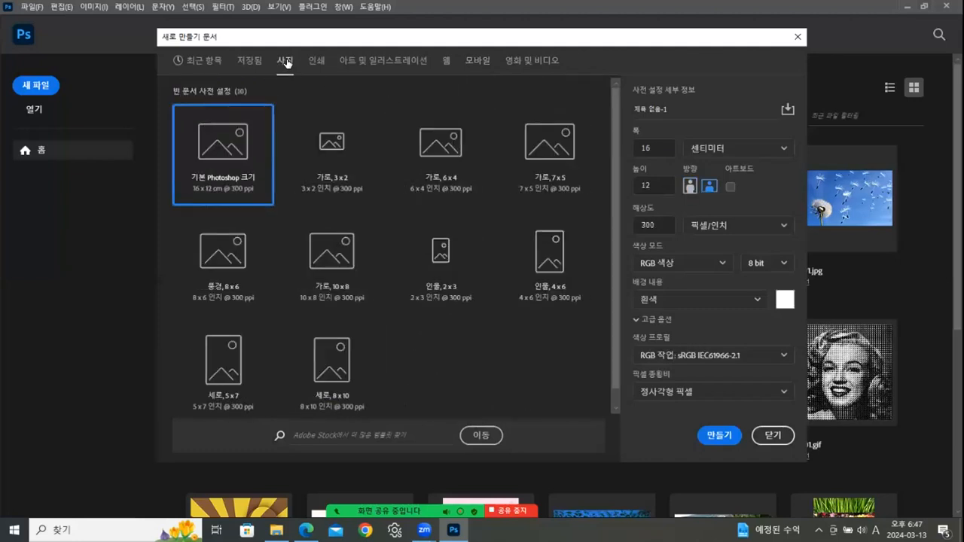
left_click(446, 61)
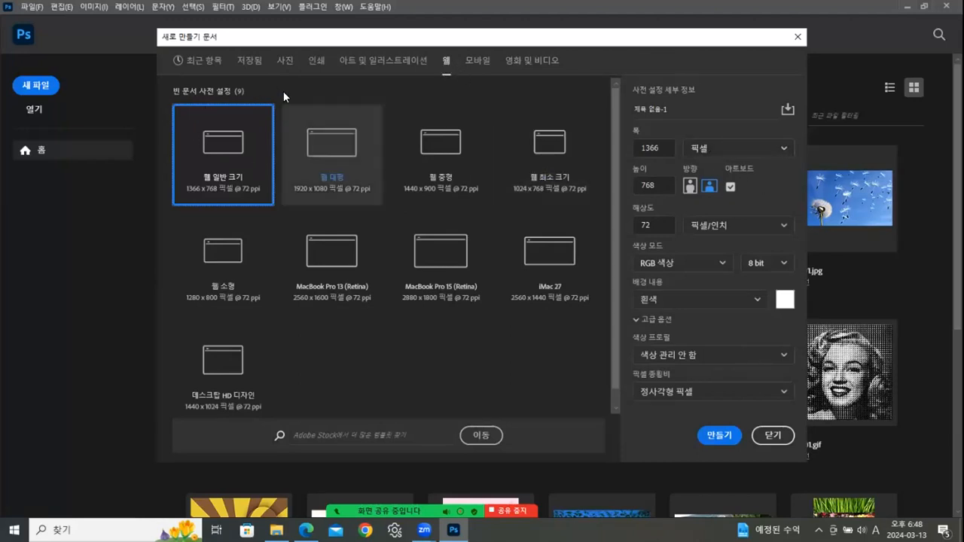
left_click(320, 60)
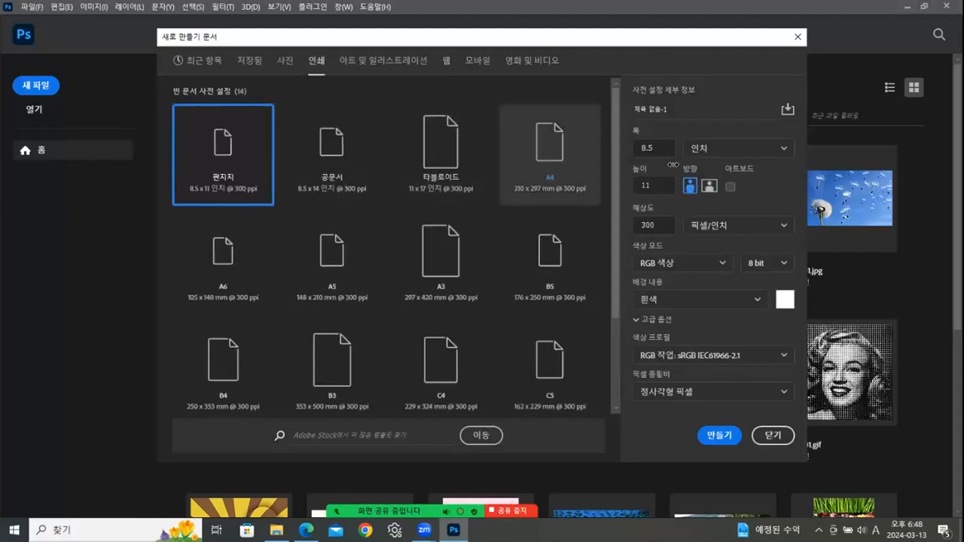
- Check the width unit choices and the web preset's resolution, then switch to the PDF
left_click(701, 149)
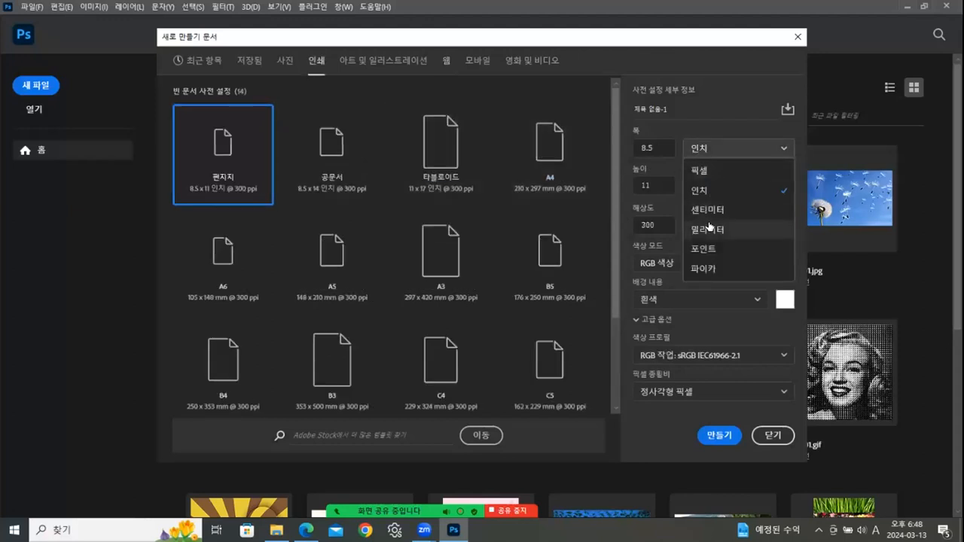
left_click(448, 64)
left_click(447, 62)
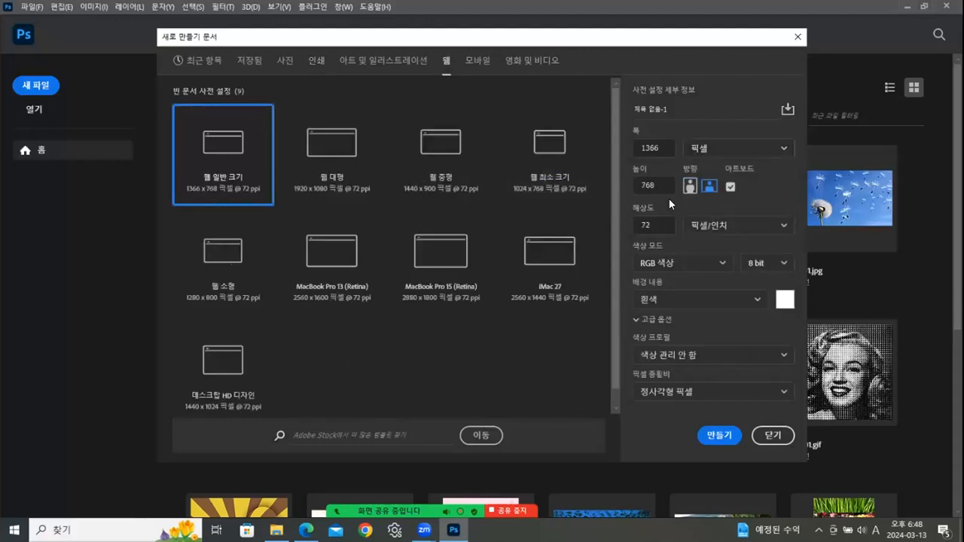
left_click(654, 226)
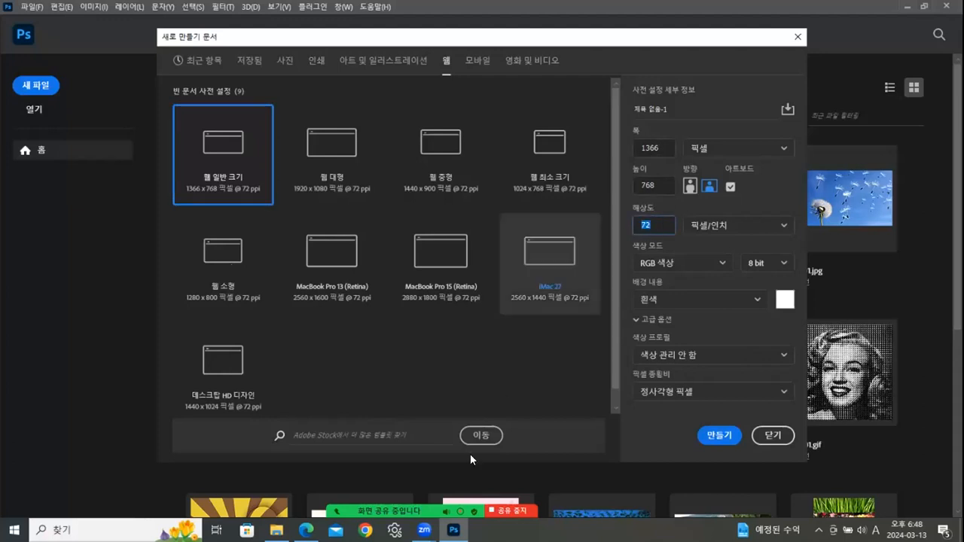
key("alt+Tab")
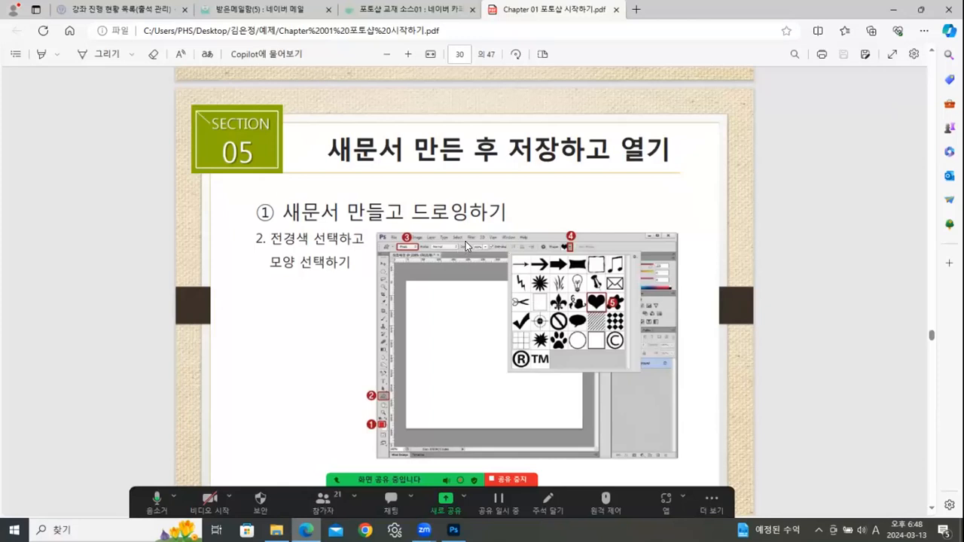
- Scroll the PDF up to page 29, then enter 600 as the new document's width
scroll(461, 249, "up", 5)
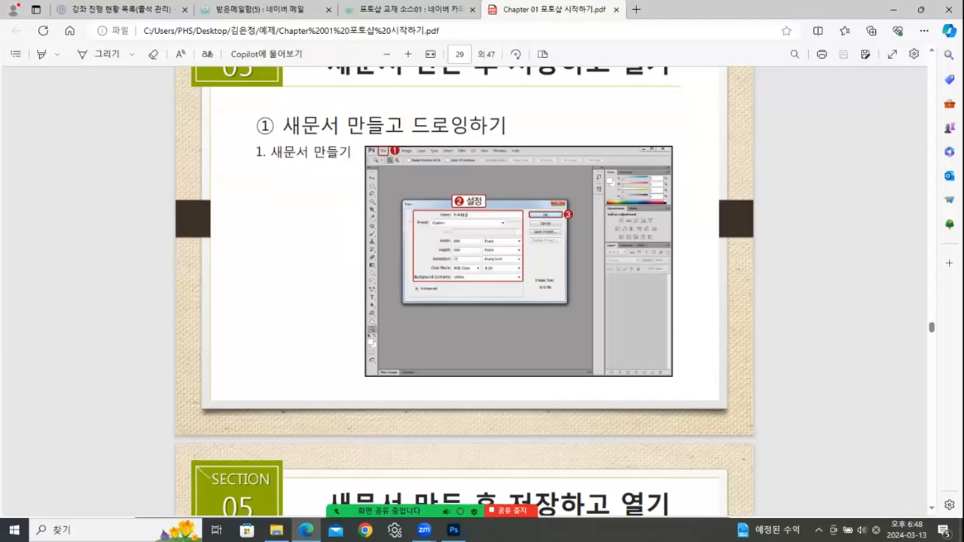
key("alt+Tab")
left_click(667, 148)
type("600")
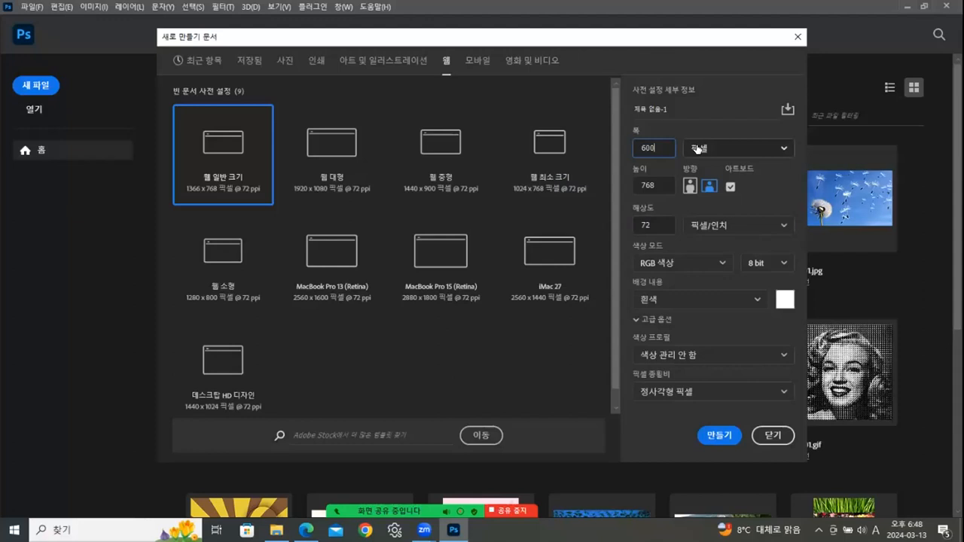
- Enter height 500, revisit the print and web presets, and re-enter width 600
key("Tab")
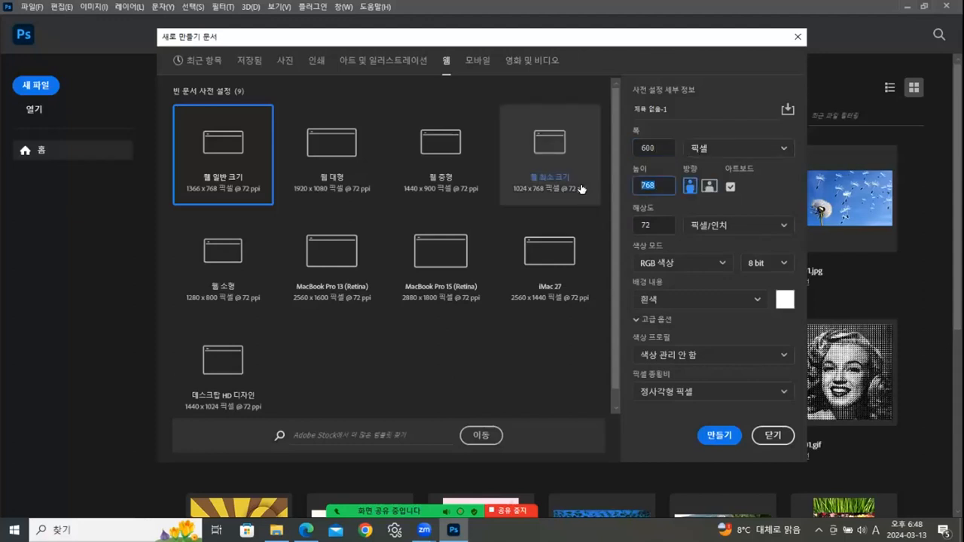
type("500")
left_click(650, 226)
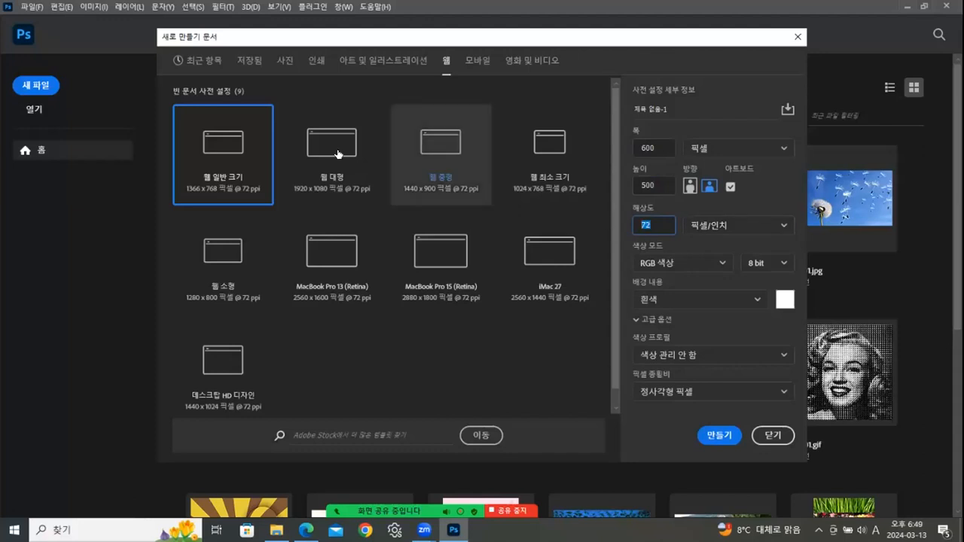
left_click(317, 63)
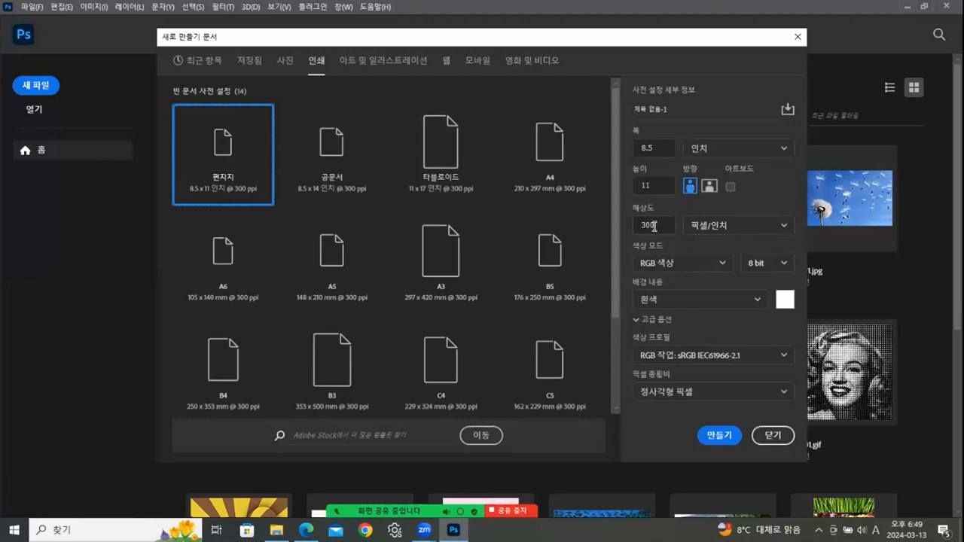
left_click(445, 62)
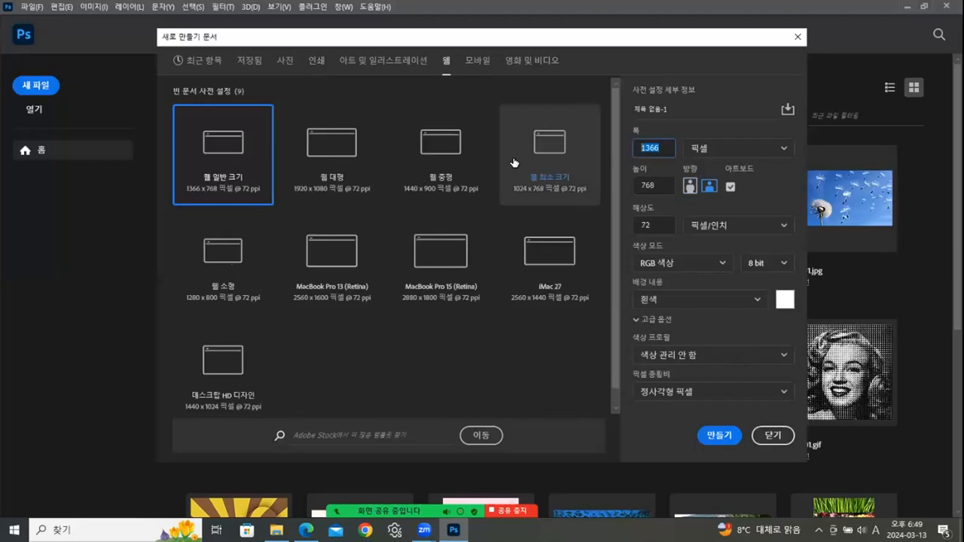
type("600")
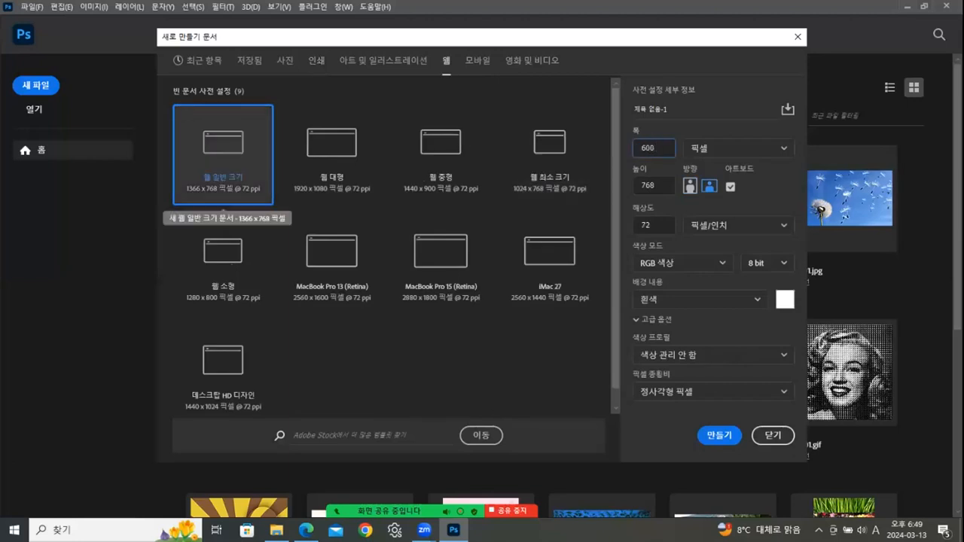
left_click(671, 183)
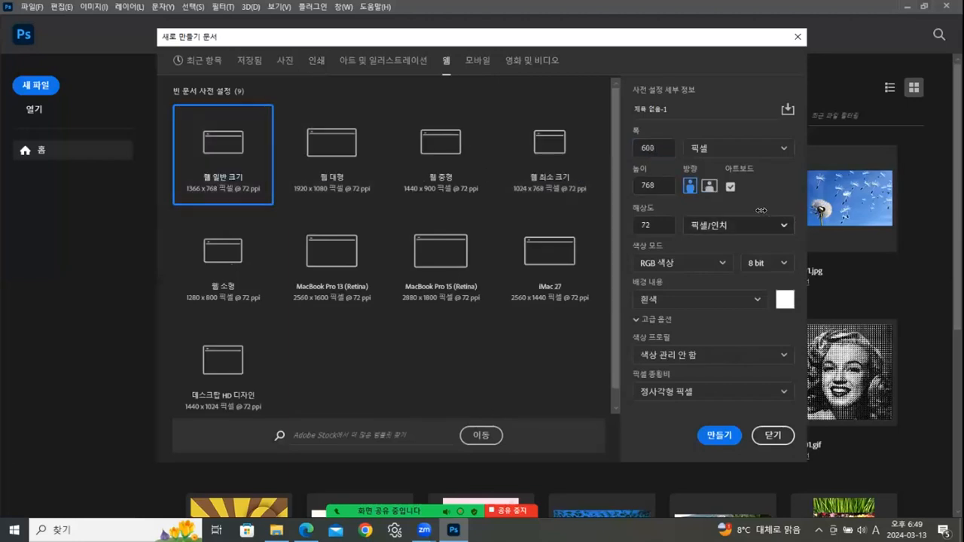
- Set height 500 and create the white 600 × 500 px, 72 ppi document
left_click_drag(656, 184, 625, 187)
type("500")
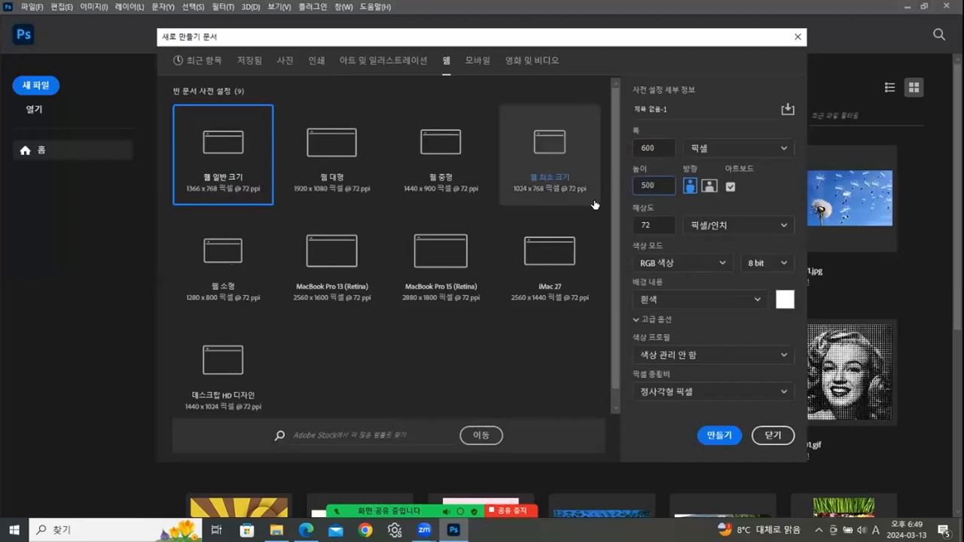
left_click(663, 226)
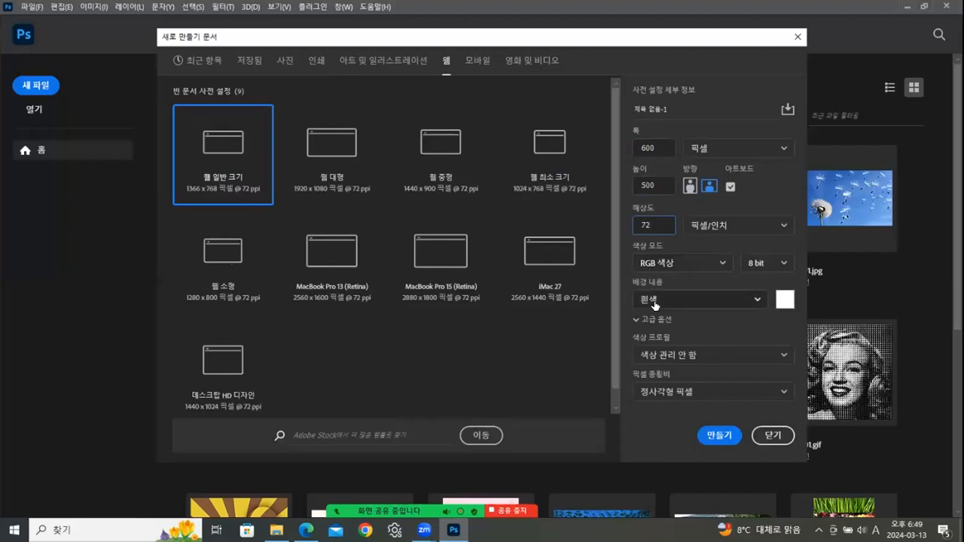
left_click(718, 436)
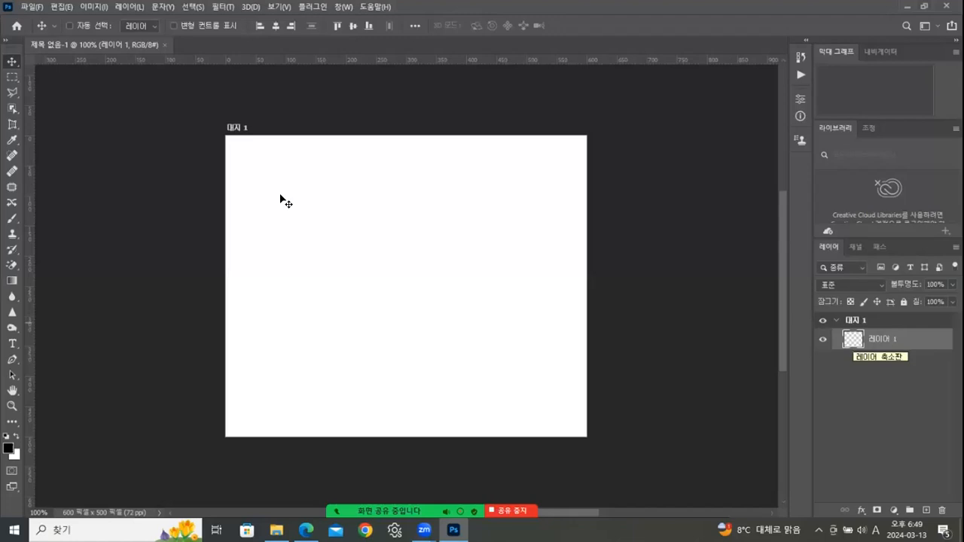
- Float the new document in its own window and show rulers measured in pixels
left_click_drag(141, 57, 322, 72)
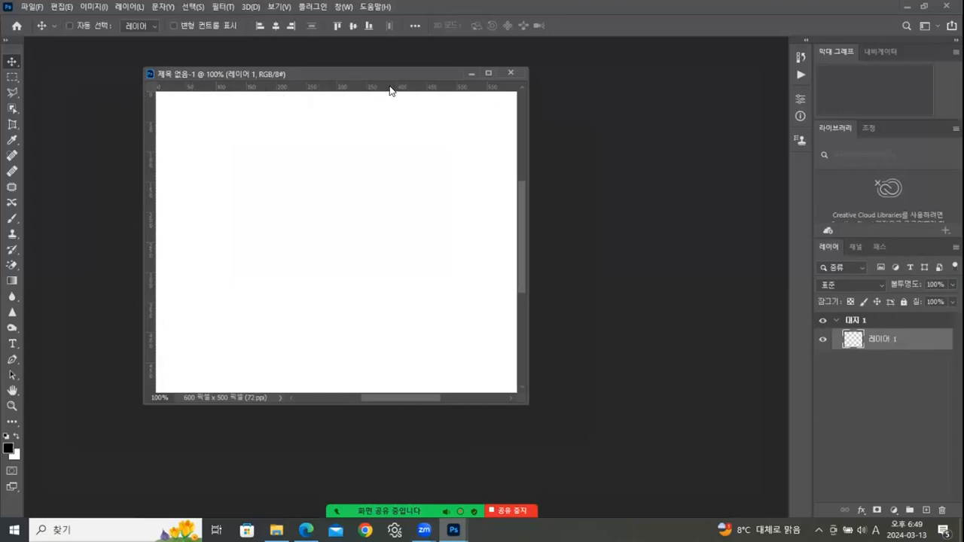
key("ctrl+r")
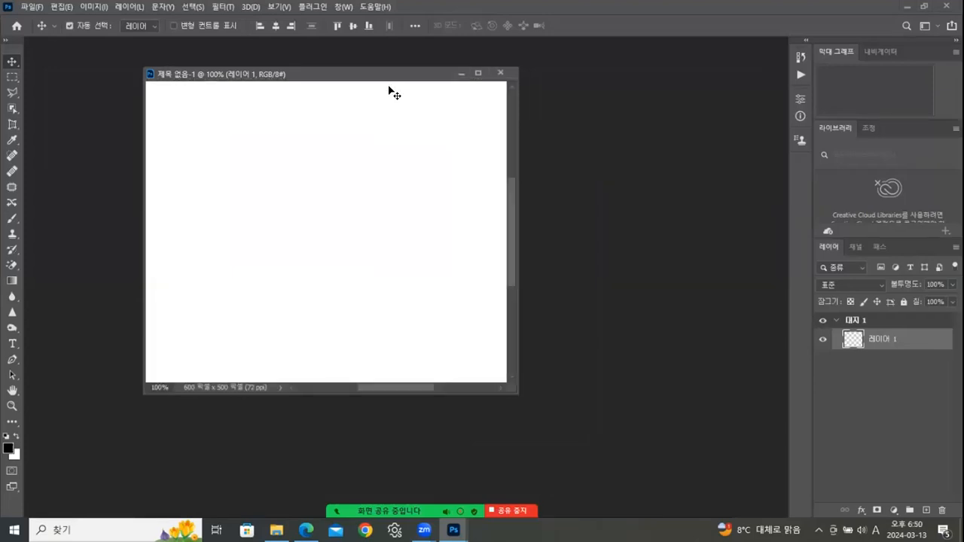
key("ctrl+r")
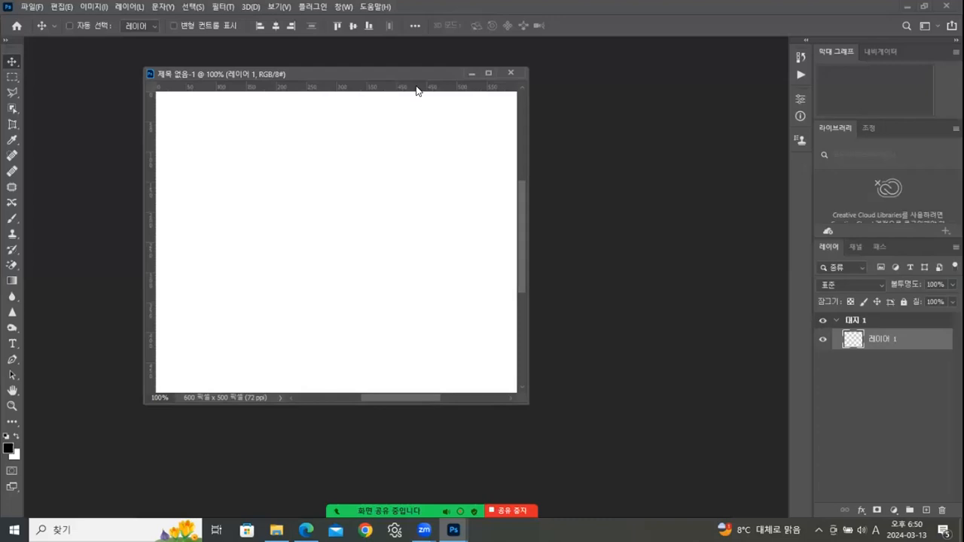
right_click(417, 90)
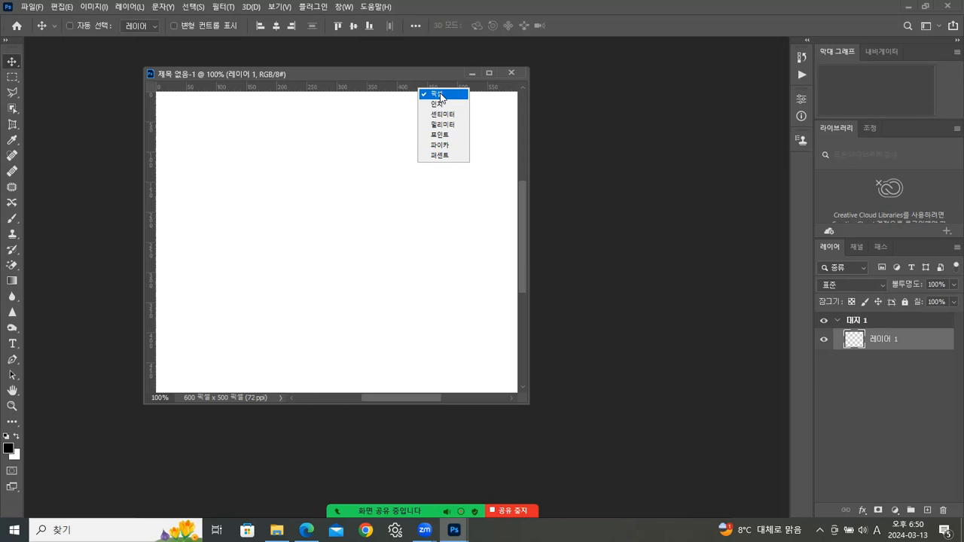
left_click(387, 88)
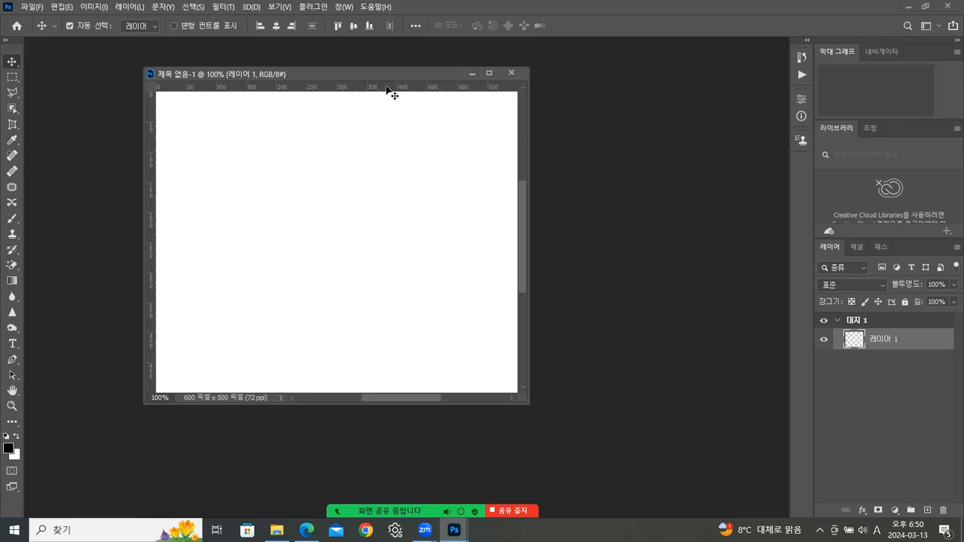
key("ctrl+r")
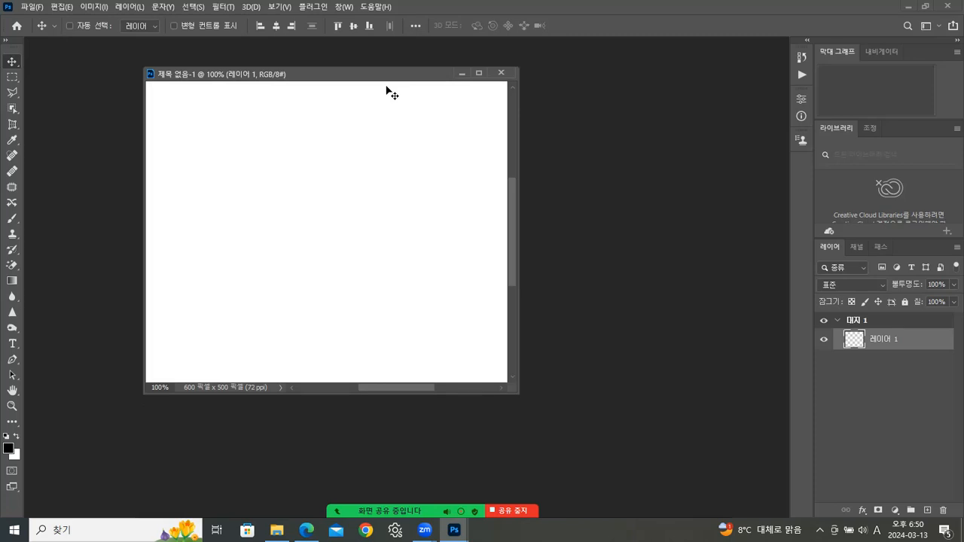
key("ctrl+r")
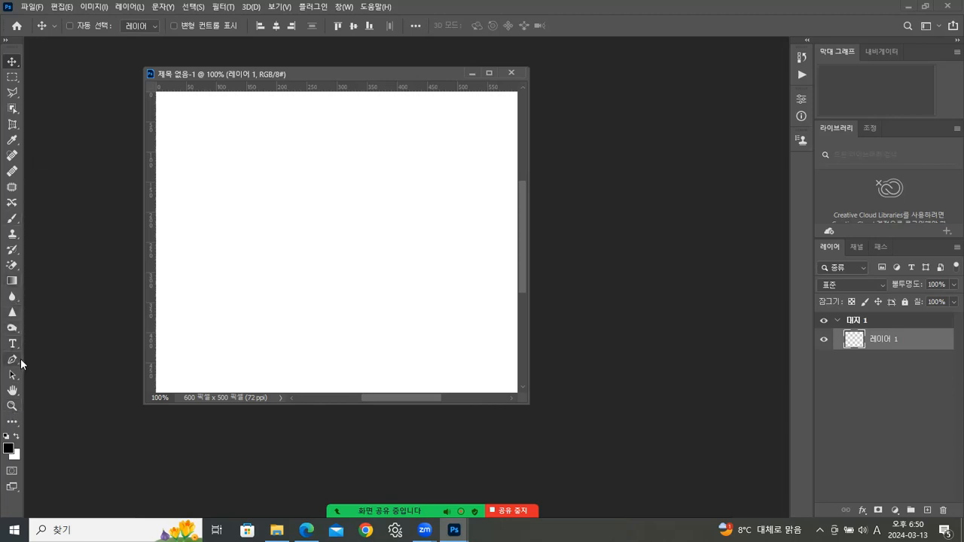
- Clear the extra-tools overlay, use a two-column toolbar, and select the Custom Shape Tool
left_click(15, 422)
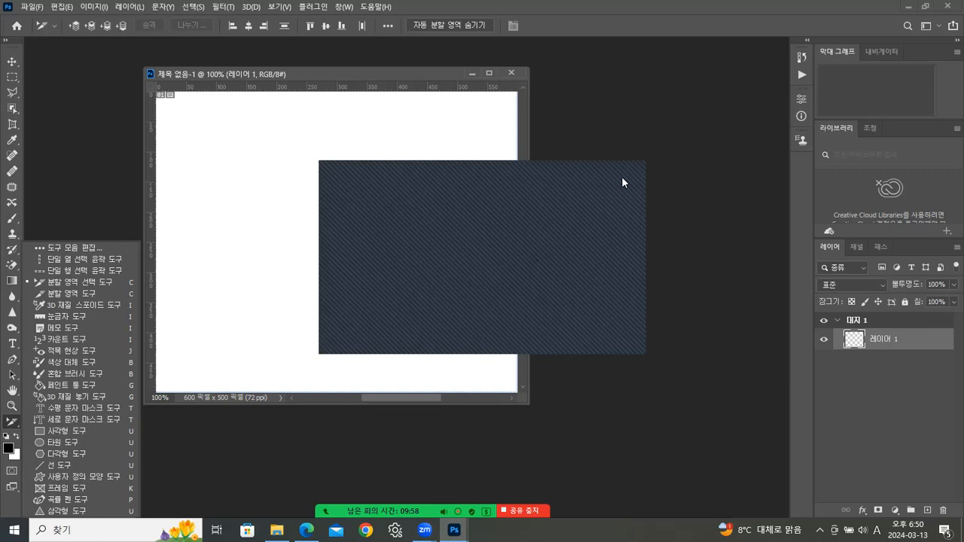
left_click(628, 180)
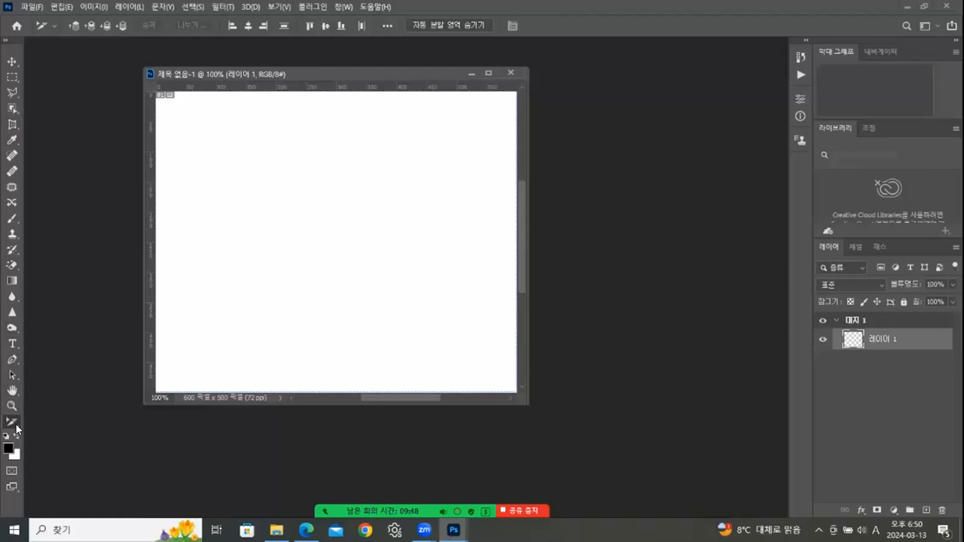
left_click(8, 41)
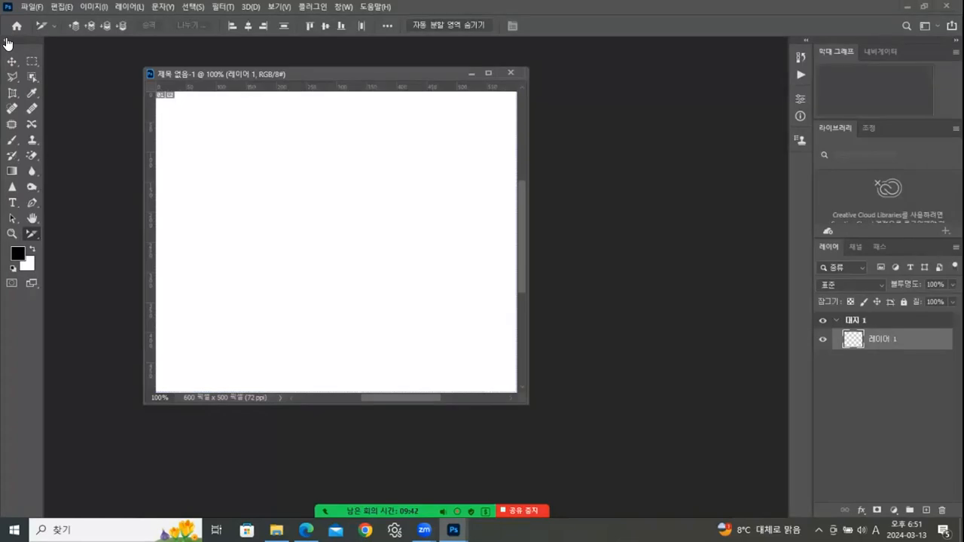
left_click(34, 234)
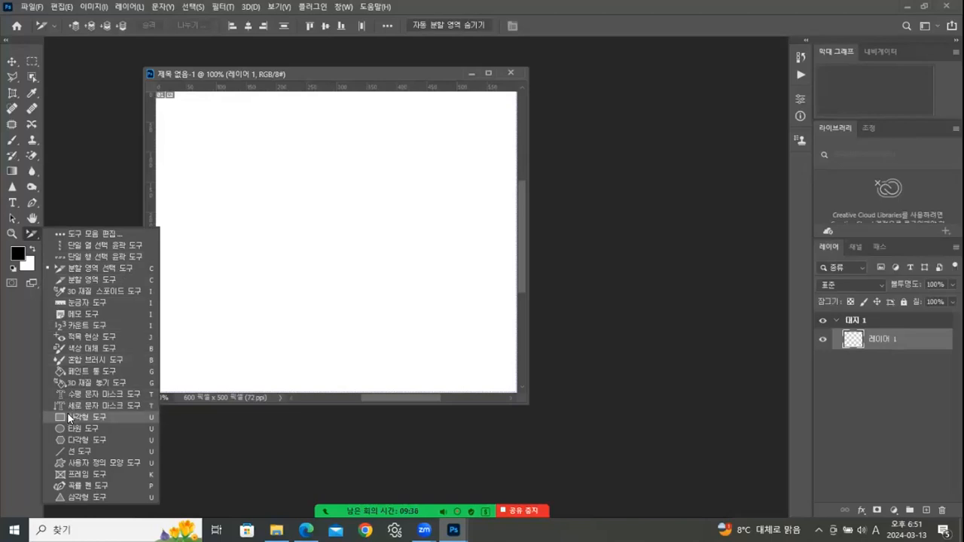
left_click(83, 463)
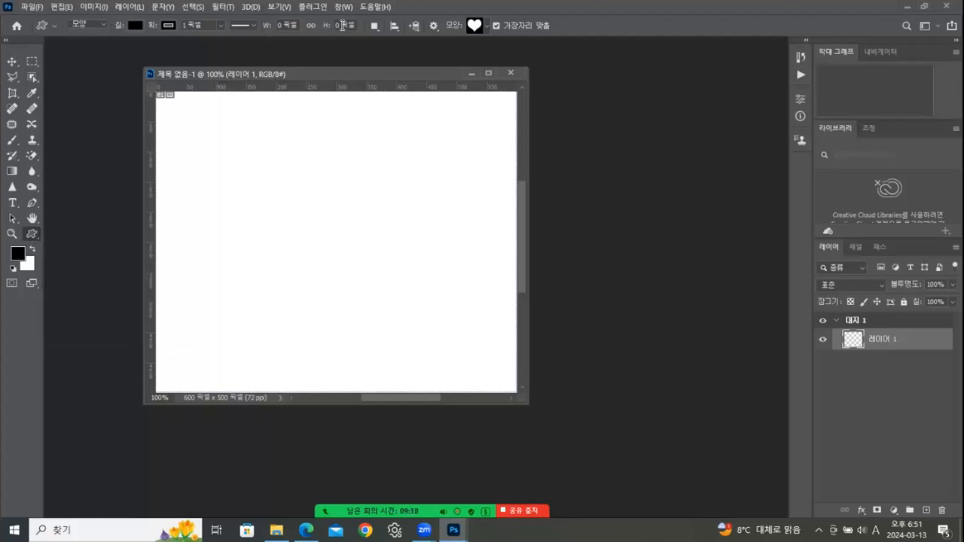
left_click(487, 26)
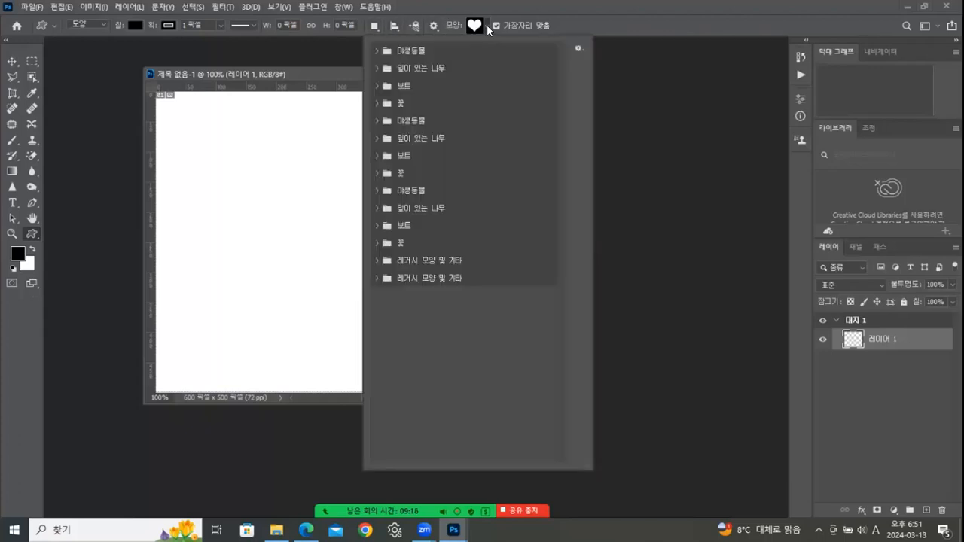
right_click(452, 277)
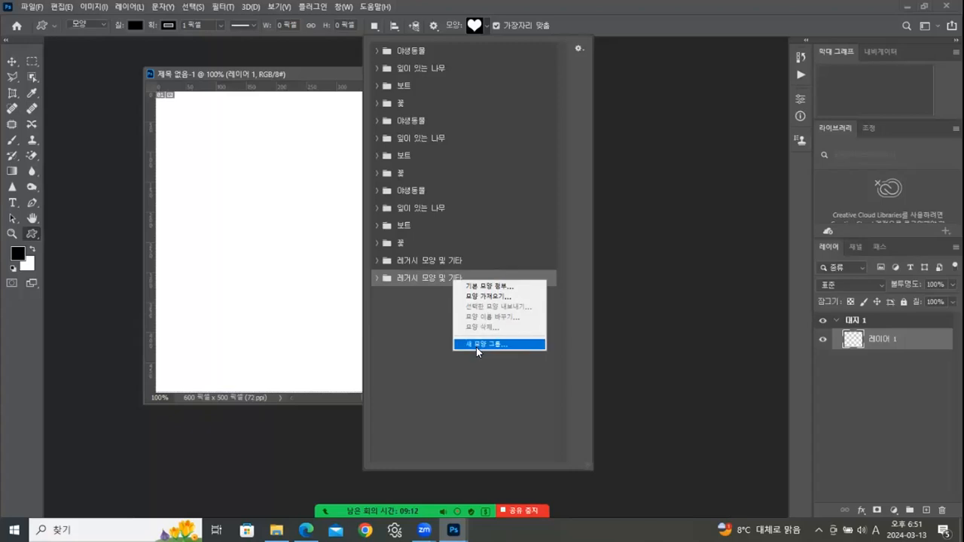
left_click(447, 353)
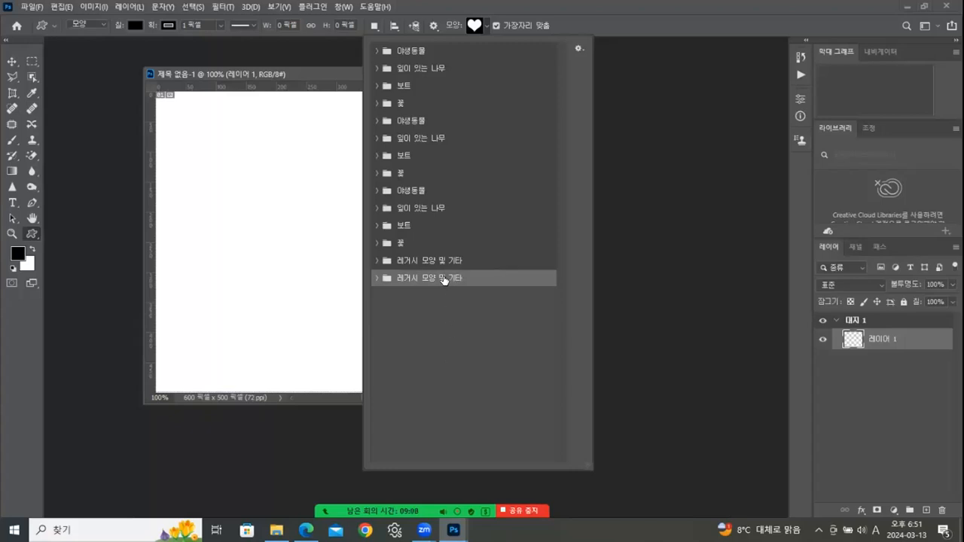
left_click(420, 317)
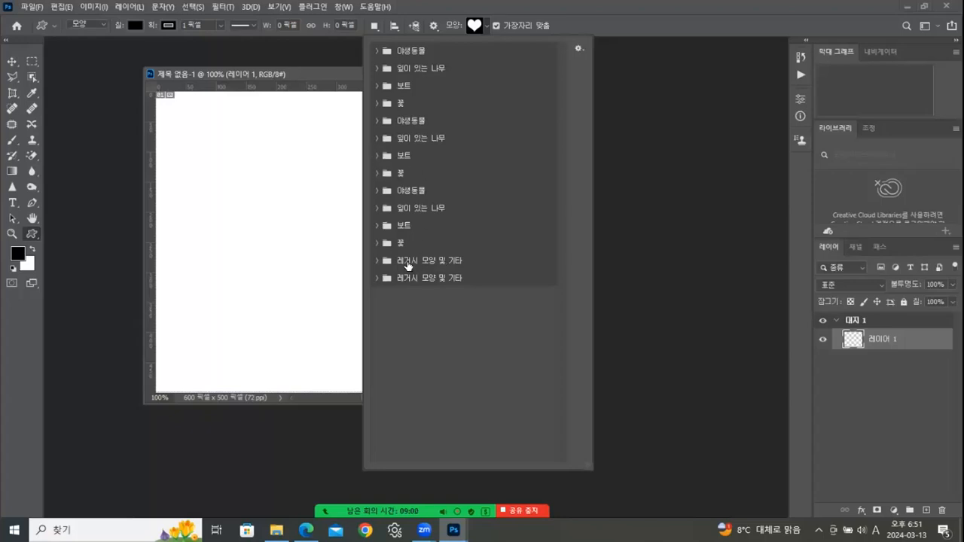
- Show the Shapes panel from the Window menu, move it beside the canvas, and open its menu
left_click(344, 10)
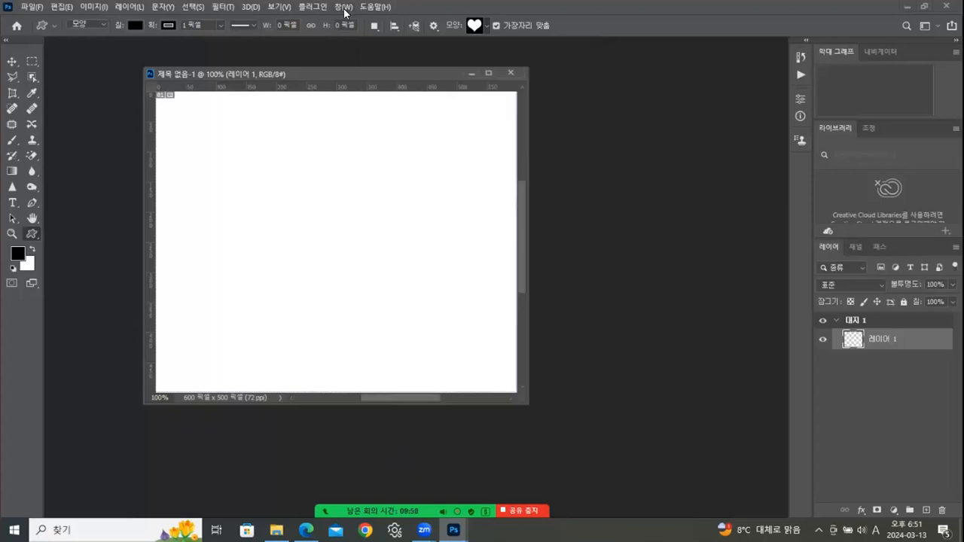
left_click(343, 10)
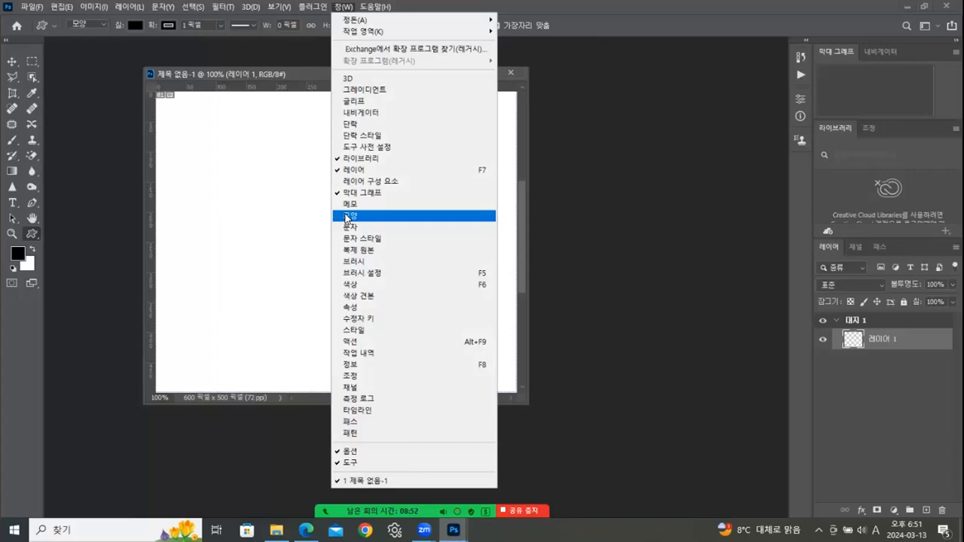
left_click(347, 217)
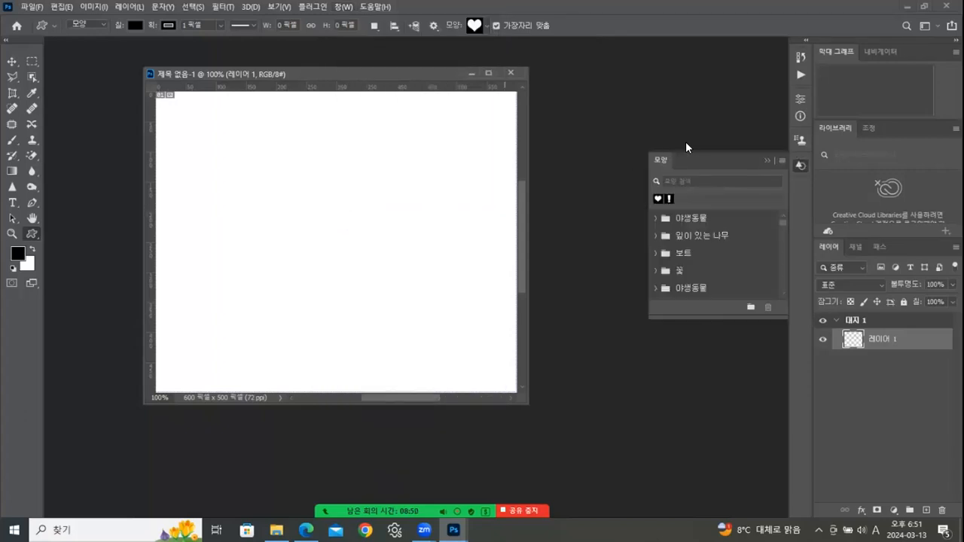
left_click_drag(683, 149, 657, 107)
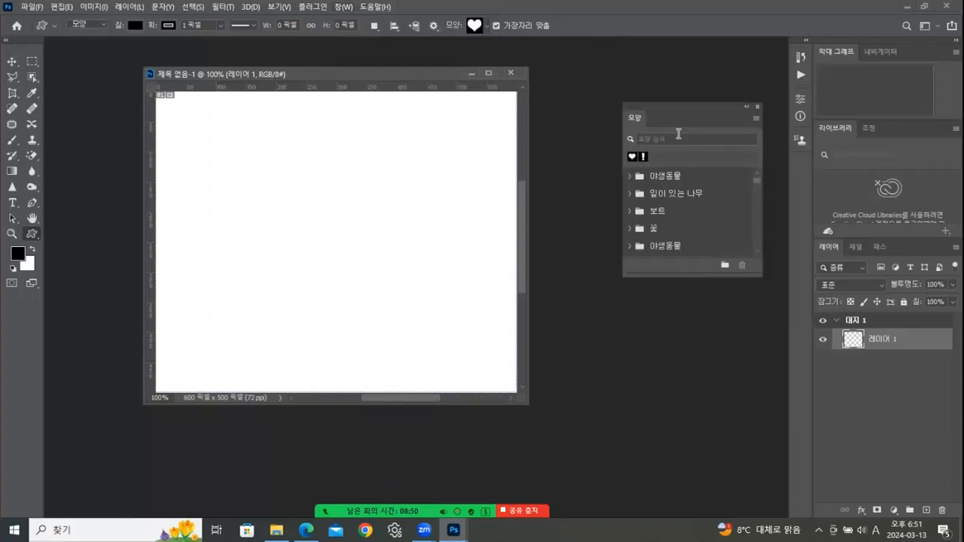
left_click(754, 121)
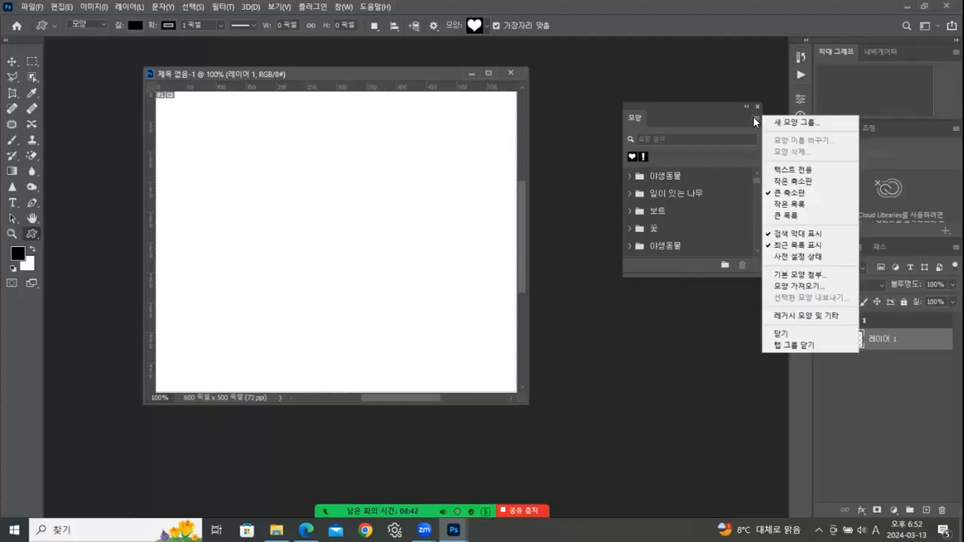
- Load Legacy Shapes and More, enlarge the Shapes panel, and delete a duplicate legacy group
left_click(796, 317)
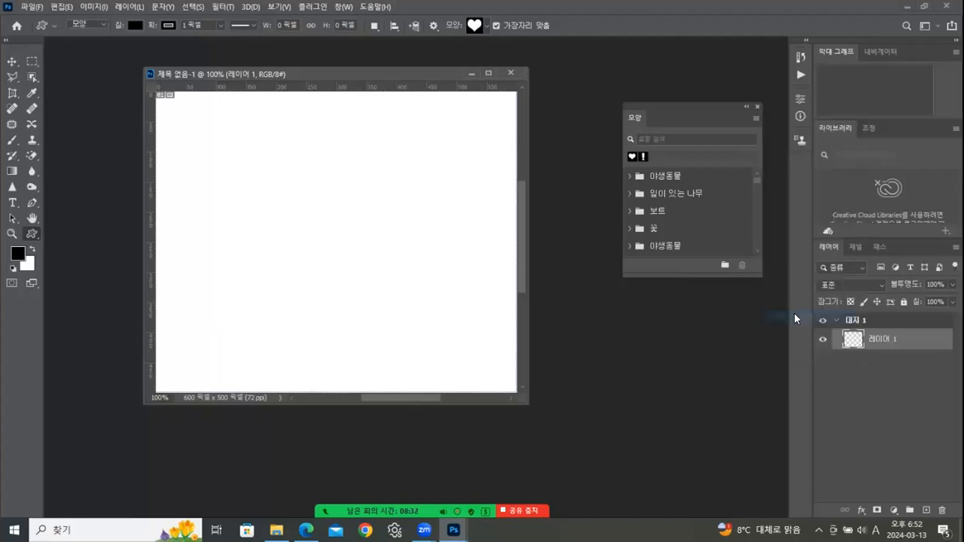
left_click_drag(676, 275, 678, 458)
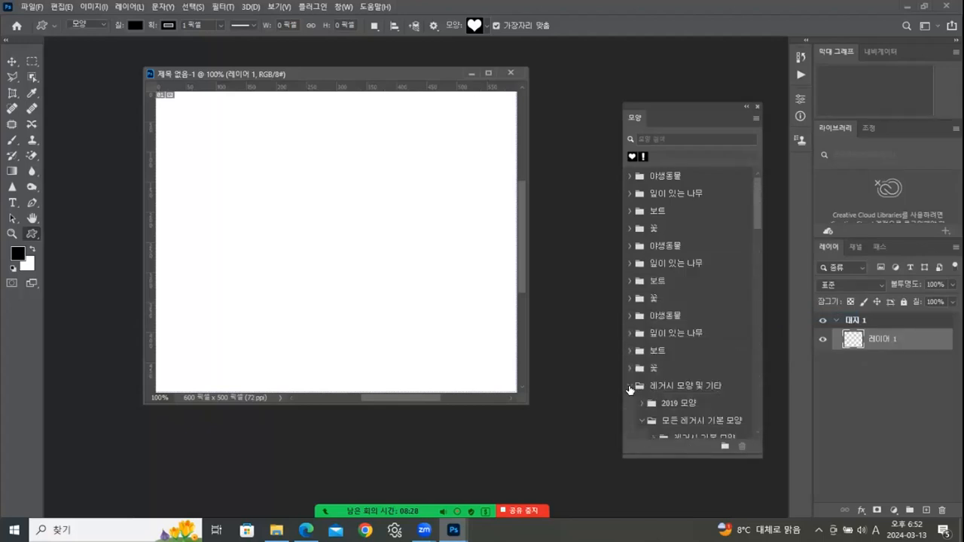
left_click(630, 386)
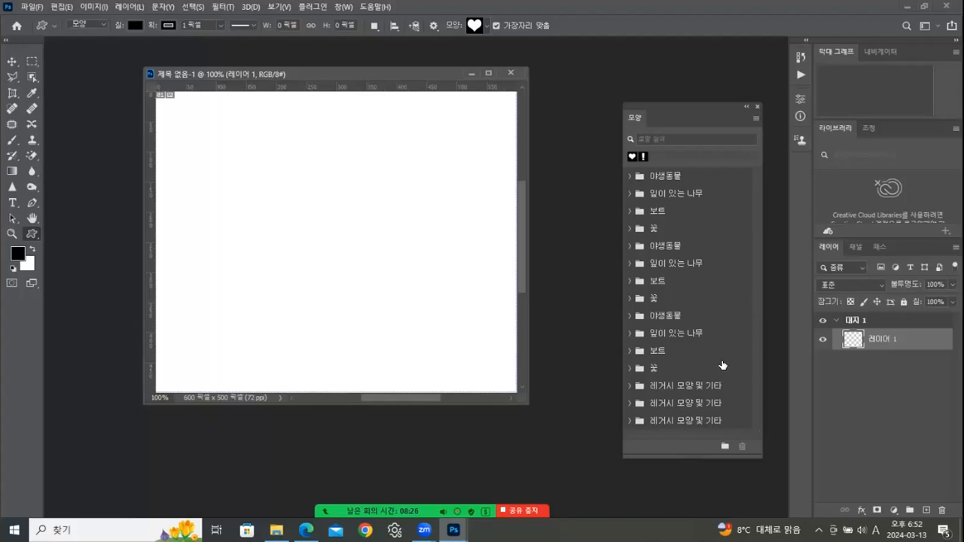
left_click(706, 420)
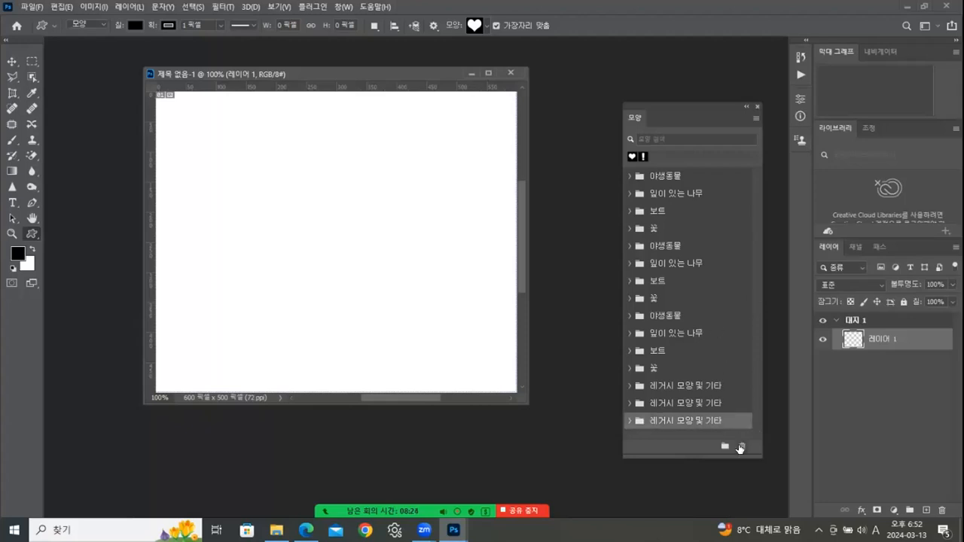
left_click(741, 448)
- Delete the other duplicate legacy group and expand the kept group's default shapes
left_click(430, 200)
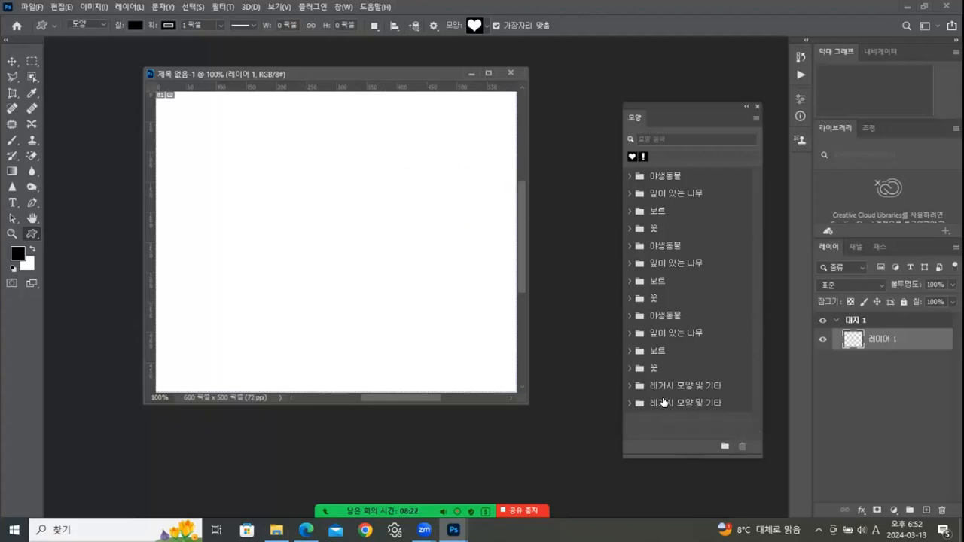
left_click(689, 407)
left_click(741, 446)
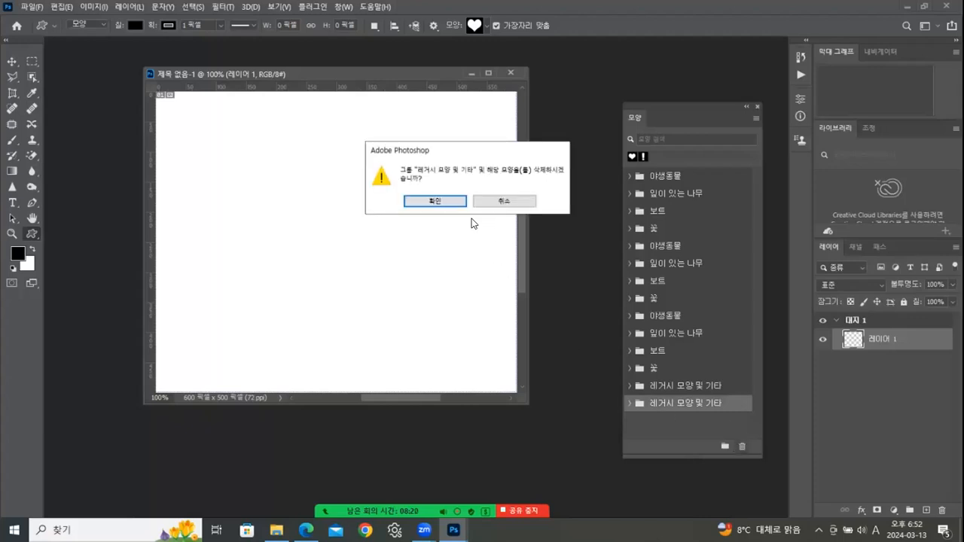
left_click(459, 201)
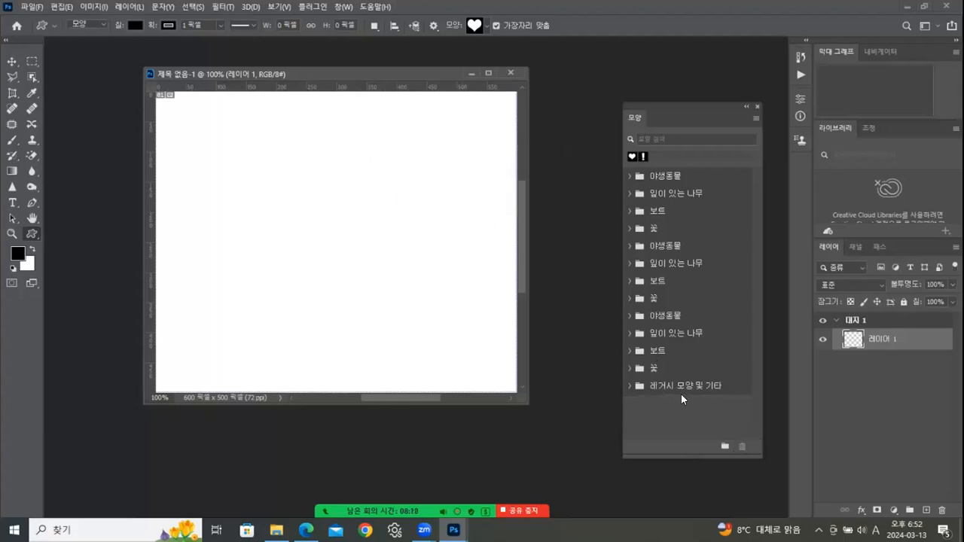
left_click(630, 387)
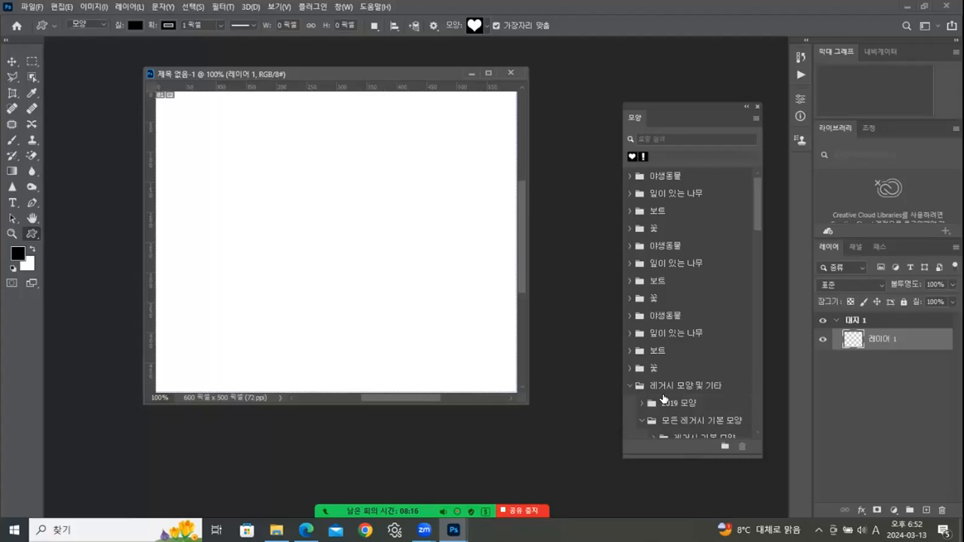
scroll(758, 240, "down", 5)
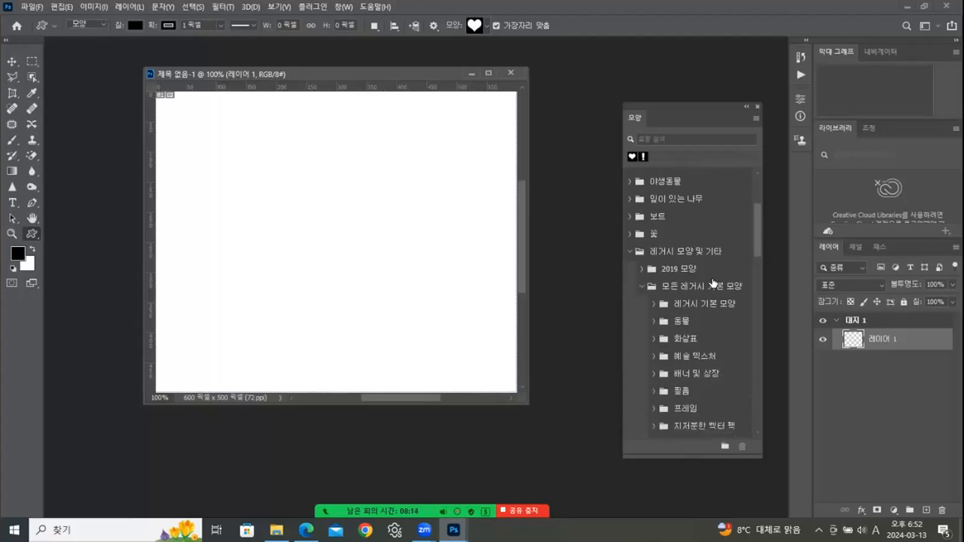
left_click(641, 286)
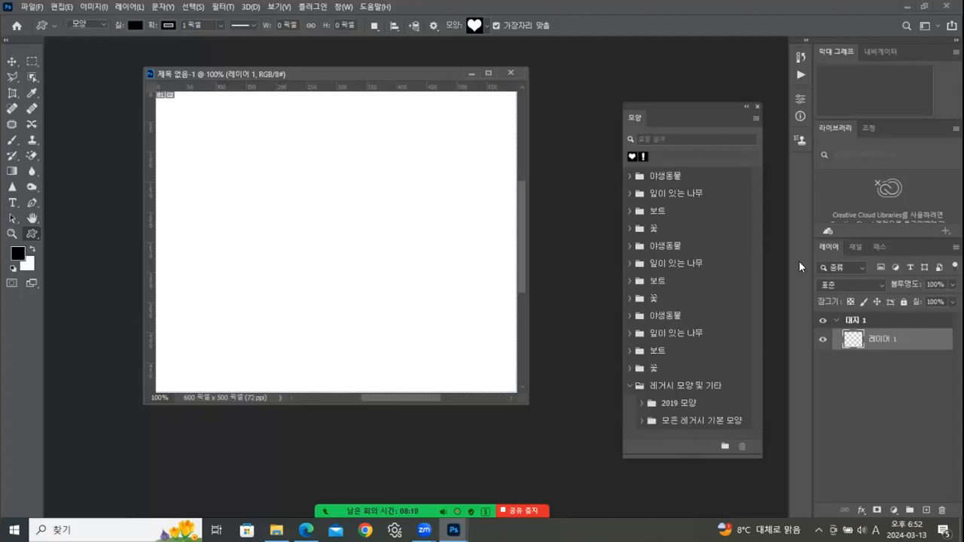
- Choose the heart from the All Legacy Default Shapes folder, then go to the Chapter 01 PDF in Edge
left_click(639, 420)
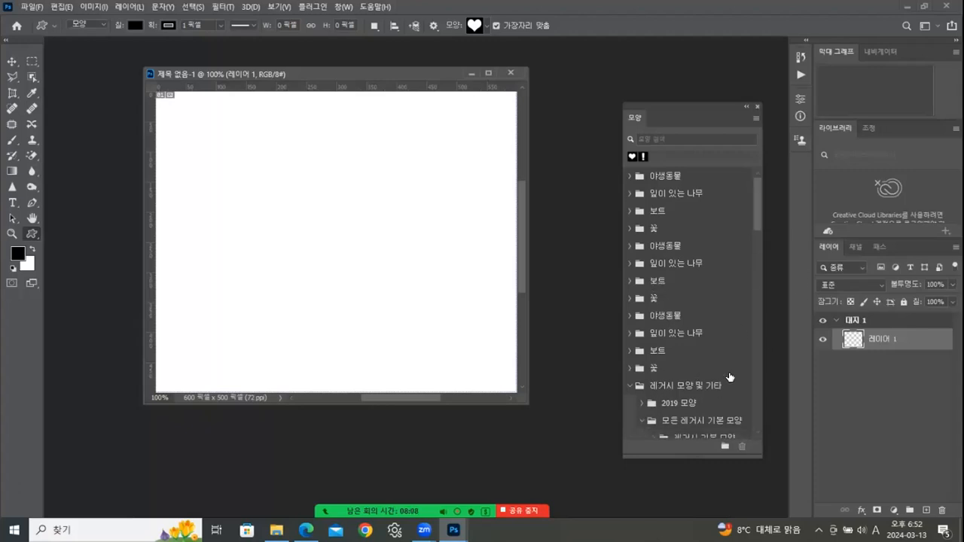
left_click_drag(758, 216, 758, 274)
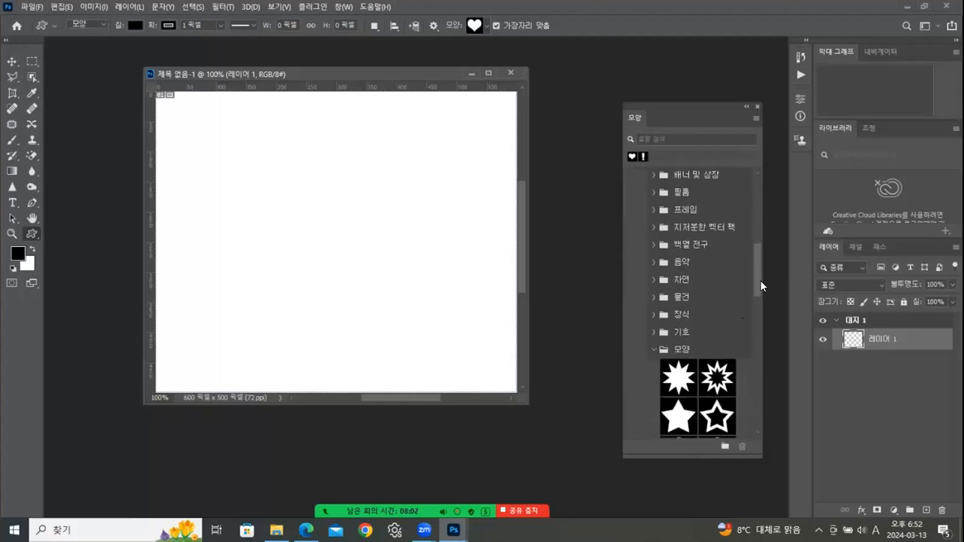
left_click_drag(755, 290, 754, 331)
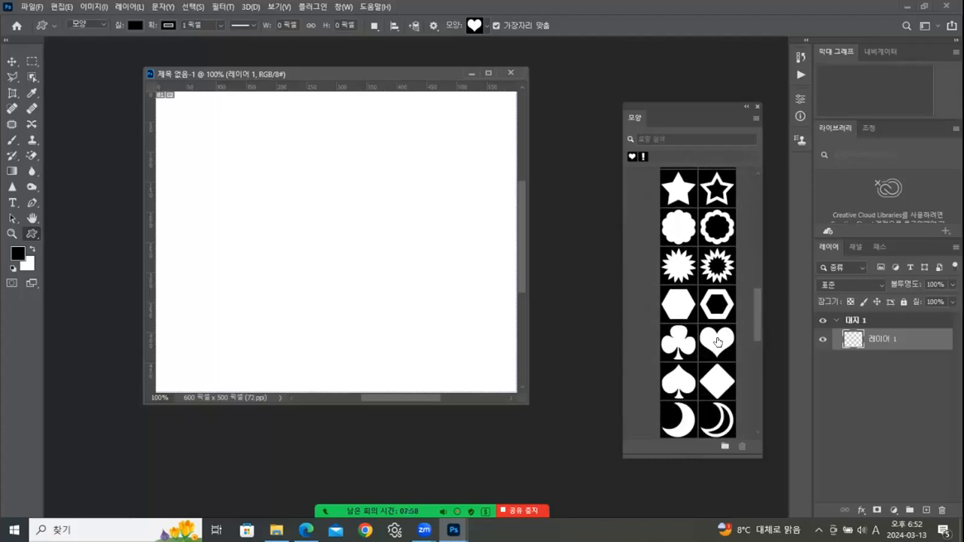
left_click(716, 339)
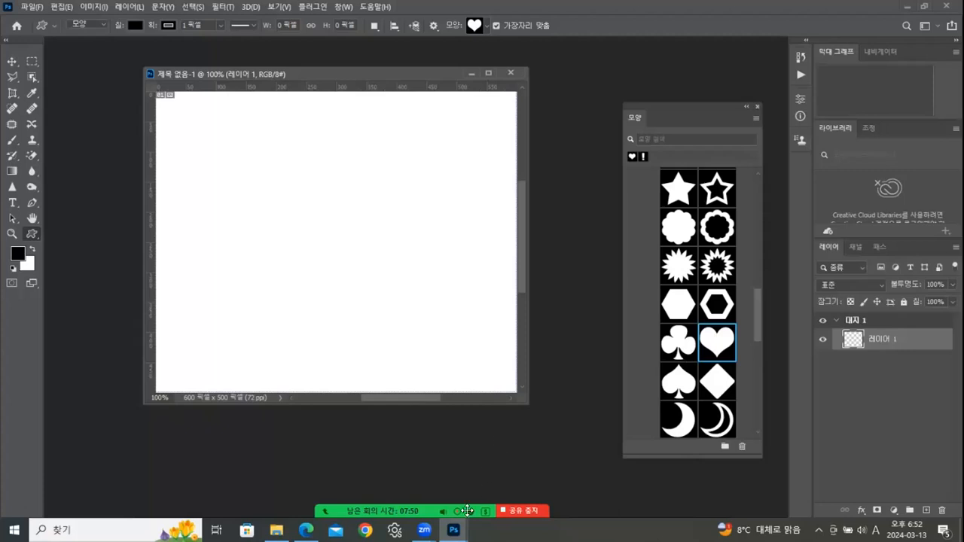
mouse_move(418, 482)
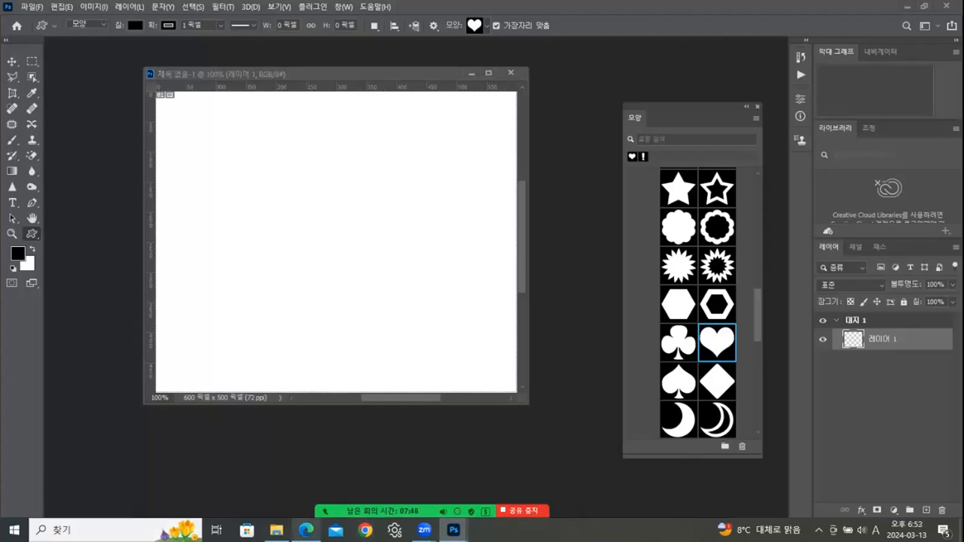
left_click(306, 529)
- Scroll the PDF to the page 31 '3. 하트 그리기' slide and return to Photoshop
scroll(521, 340, "down", 1)
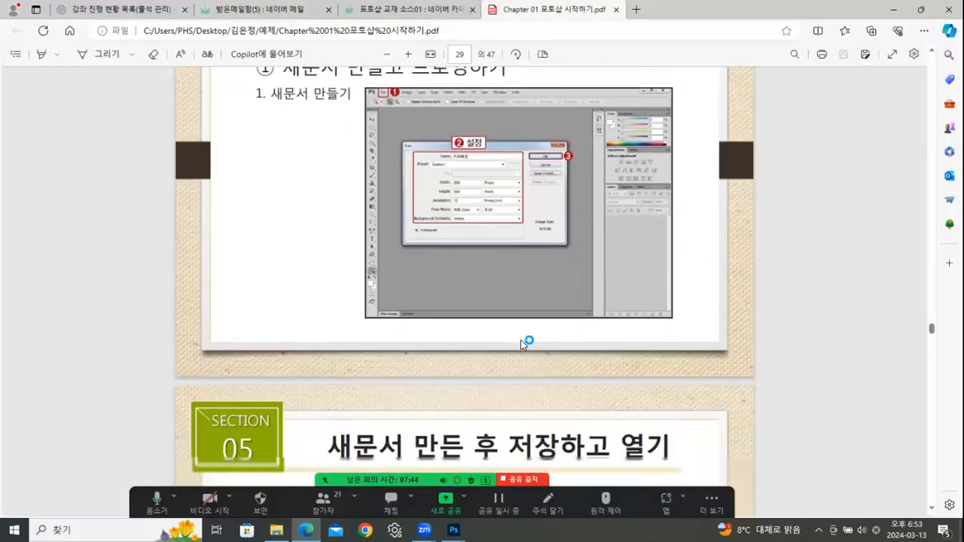
scroll(526, 338, "down", 5)
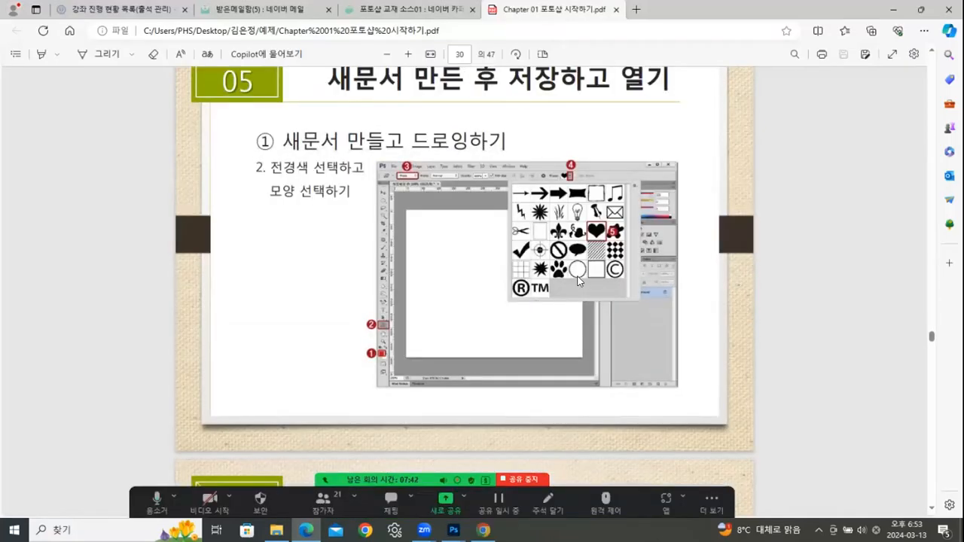
scroll(592, 250, "down", 4)
scroll(592, 249, "down", 6)
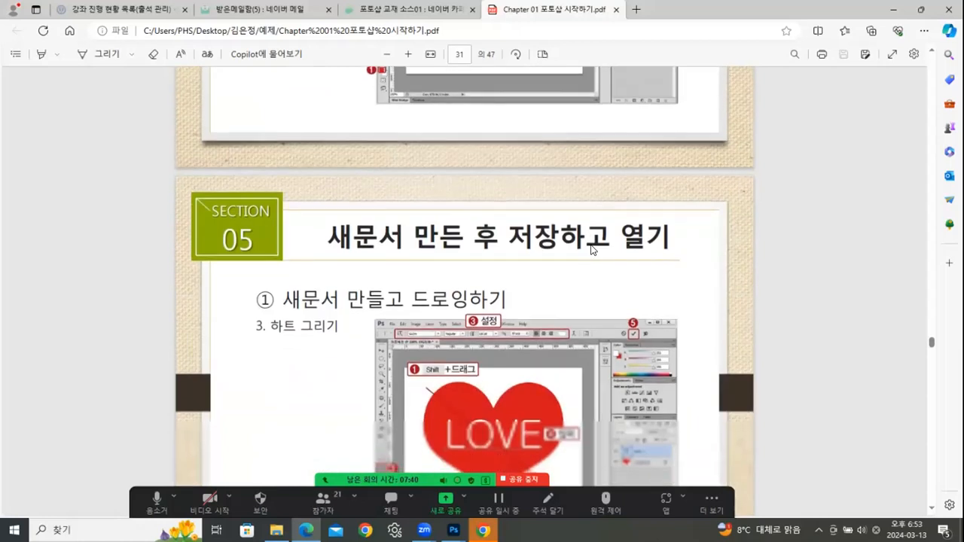
scroll(486, 384, "down", 2)
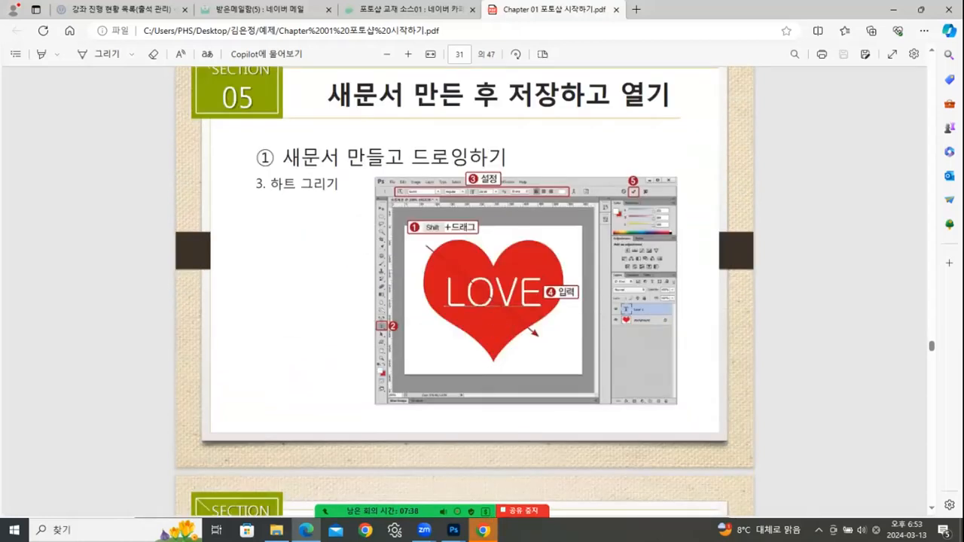
left_click(454, 531)
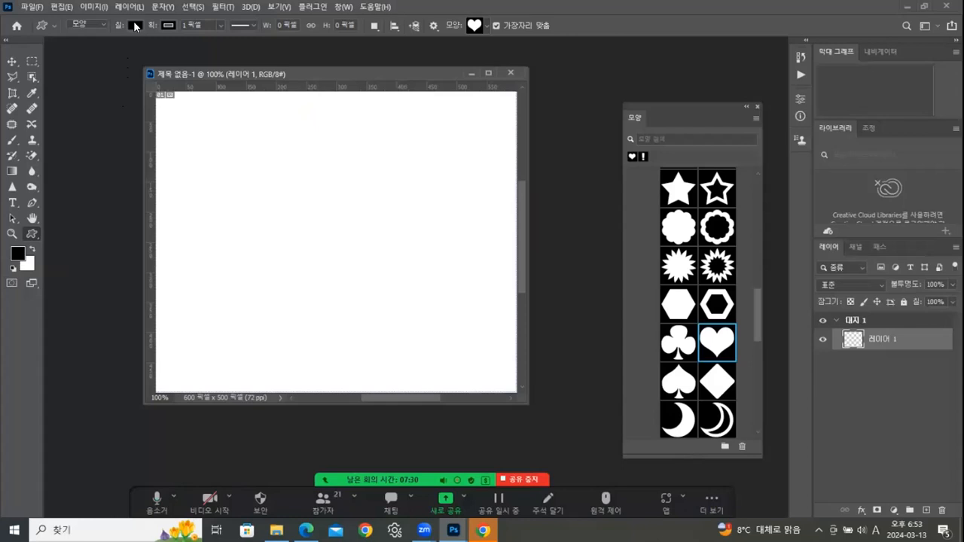
- Set the foreground colour to pure red ff0000 (R255 G0 B0) in the colour picker
left_click(15, 255)
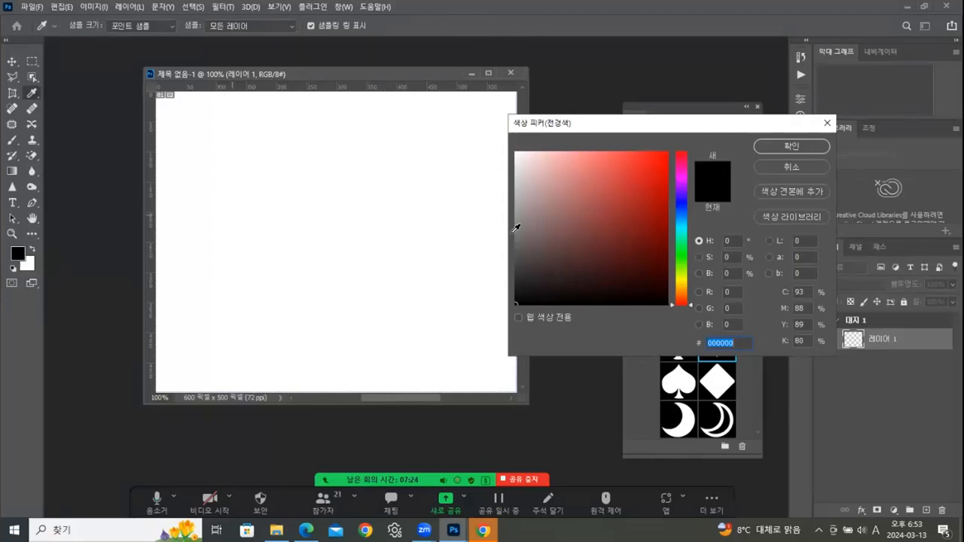
left_click(655, 159)
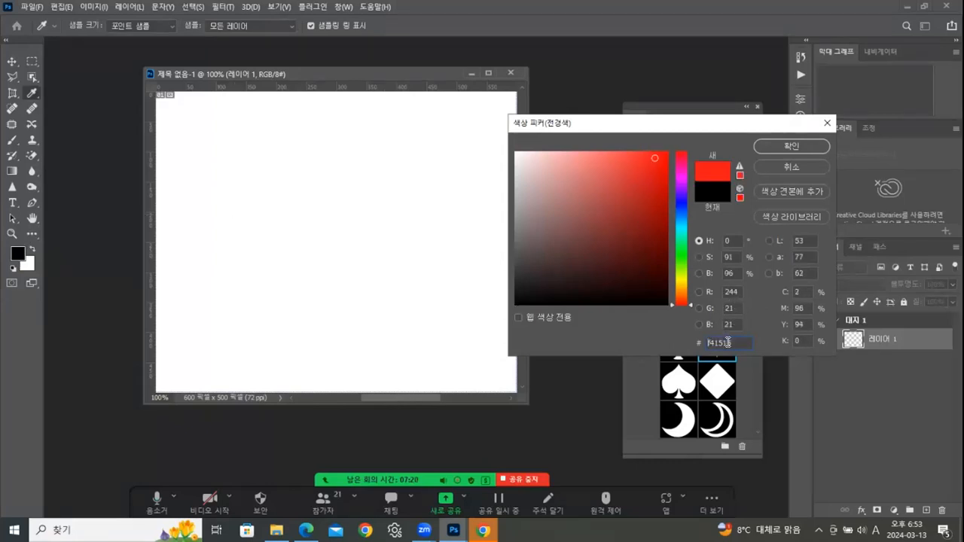
left_click(667, 152)
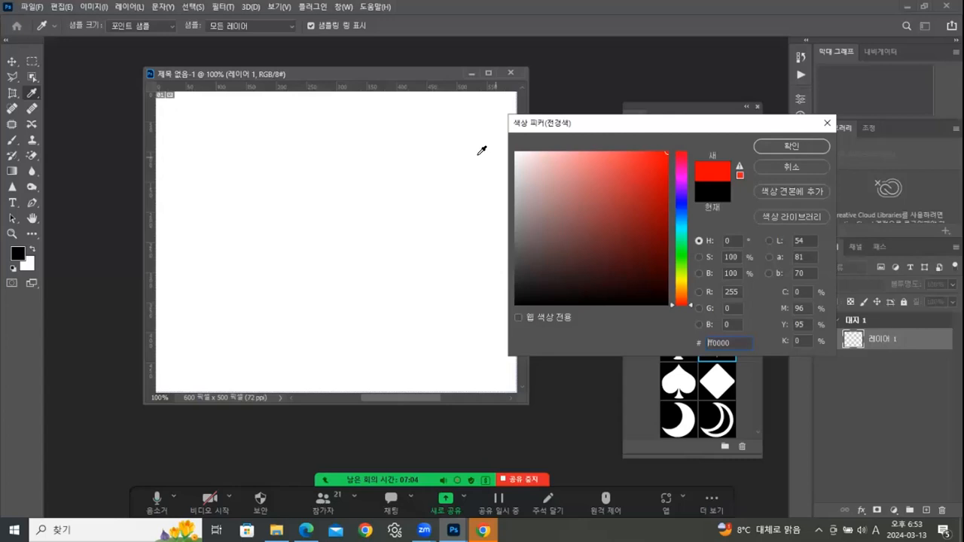
left_click(520, 153)
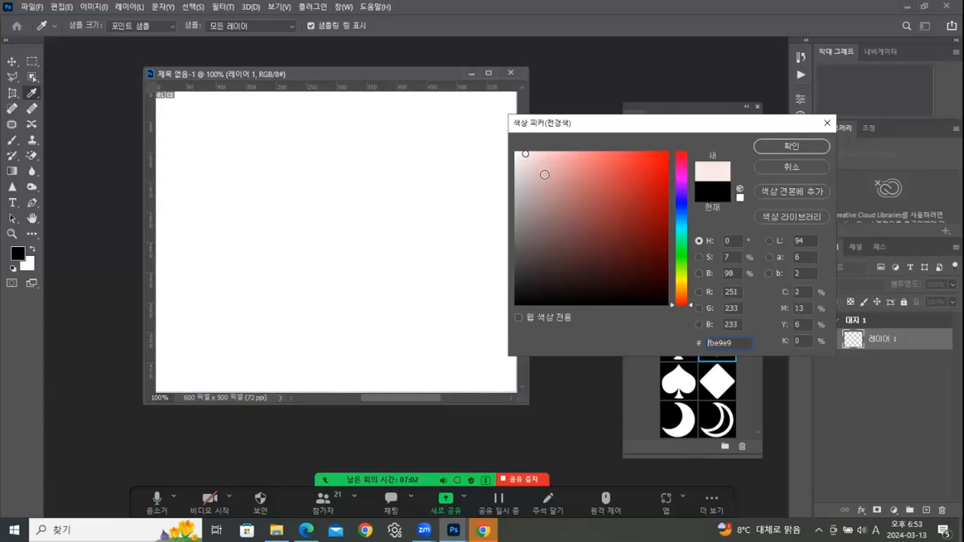
left_click(505, 149)
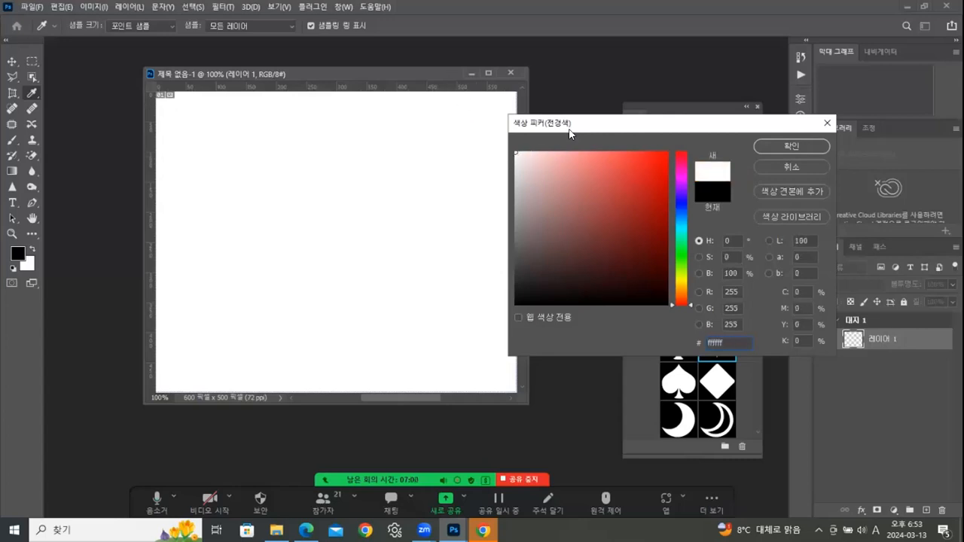
left_click_drag(612, 121, 561, 133)
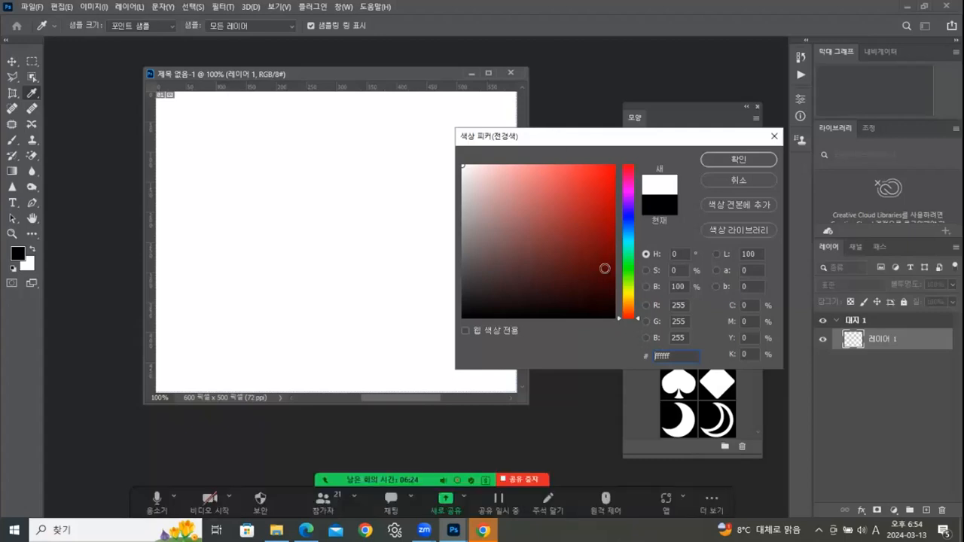
left_click_drag(464, 166, 443, 145)
left_click(470, 312)
left_click_drag(470, 312, 458, 318)
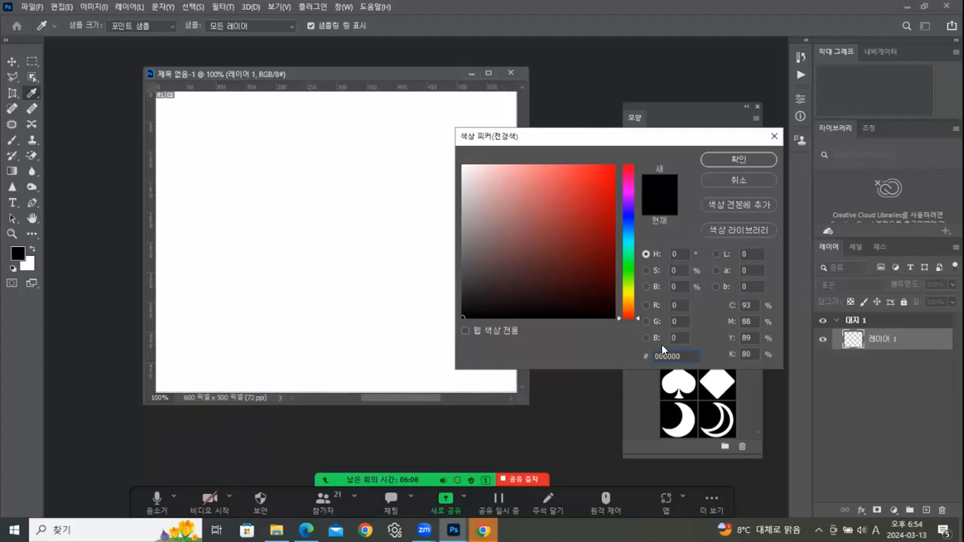
left_click(614, 166)
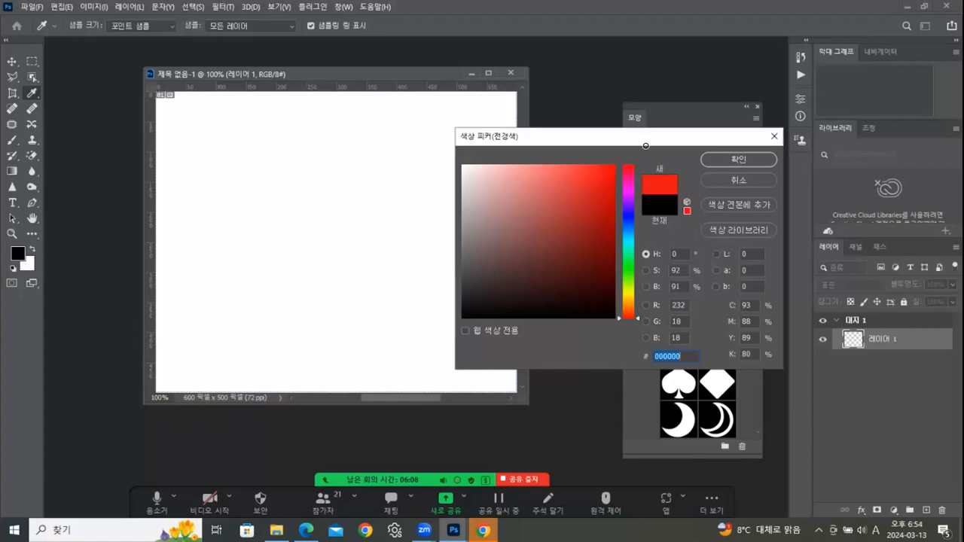
left_click(757, 159)
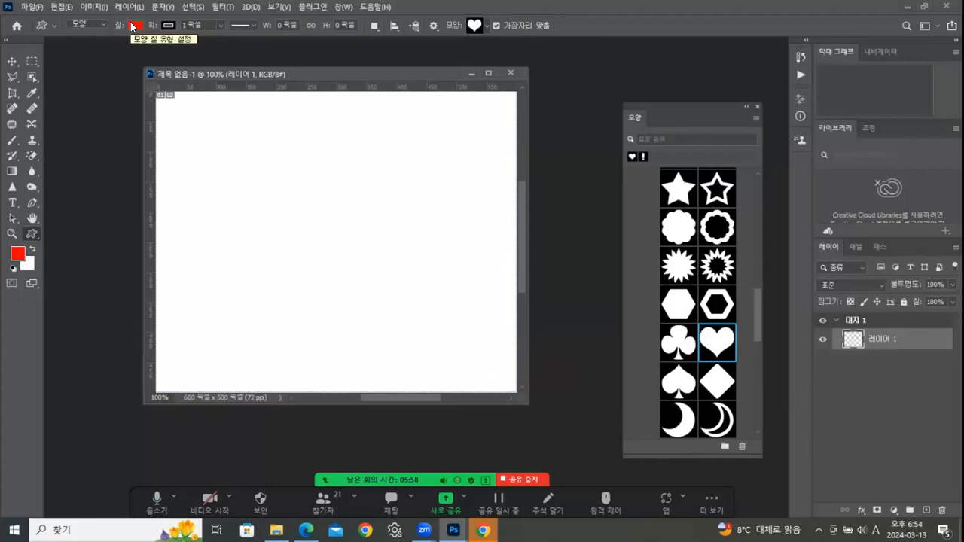
left_click(90, 24)
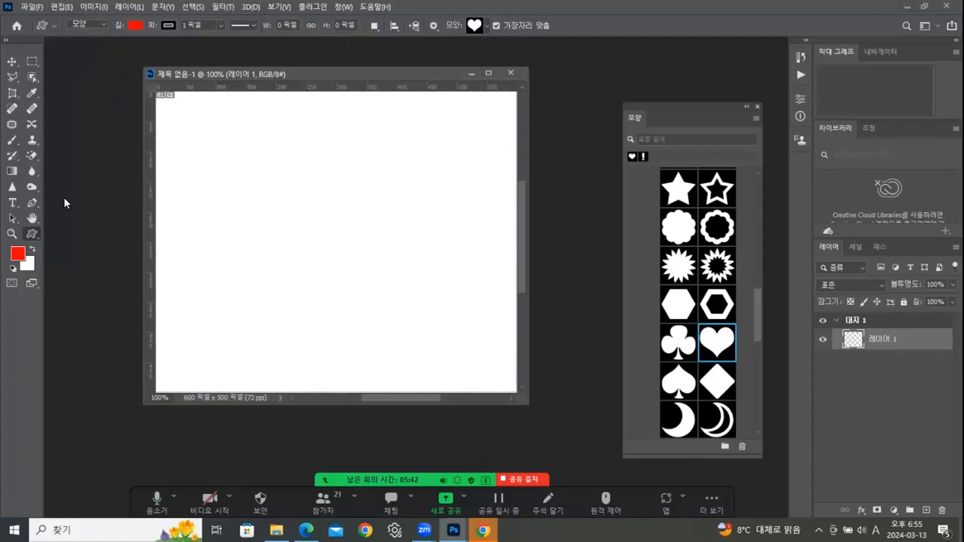
- Set the shape stroke to No Color, leaving only the red fill
left_click(167, 26)
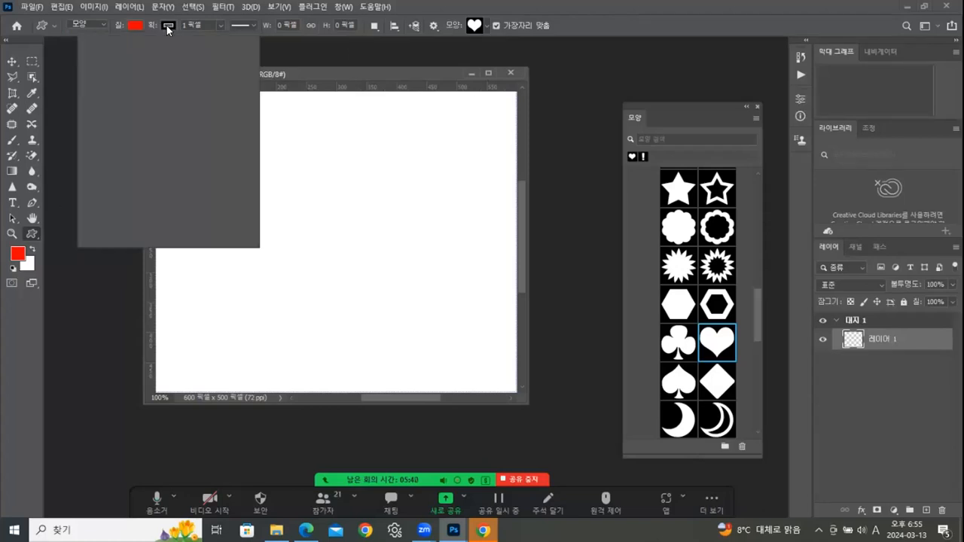
left_click(96, 49)
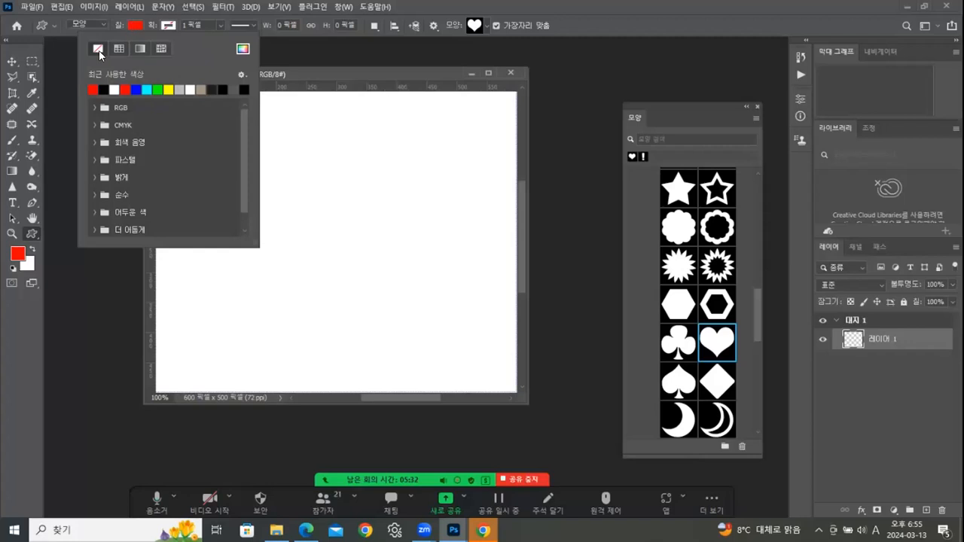
left_click(137, 26)
left_click(137, 26)
left_click(138, 27)
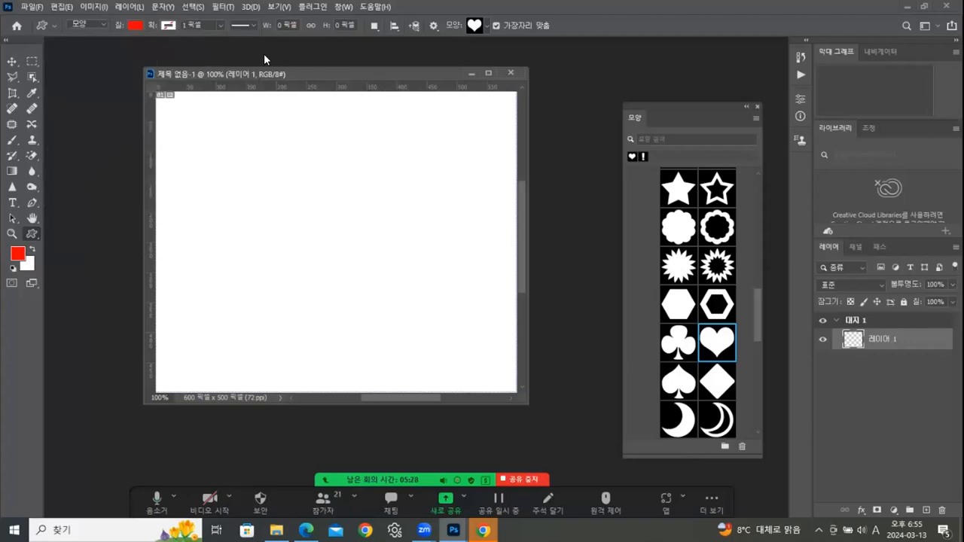
- Draw a roughly 378 × 329 px red heart across the canvas and close the Properties and Shapes panels
left_click_drag(222, 150, 501, 346)
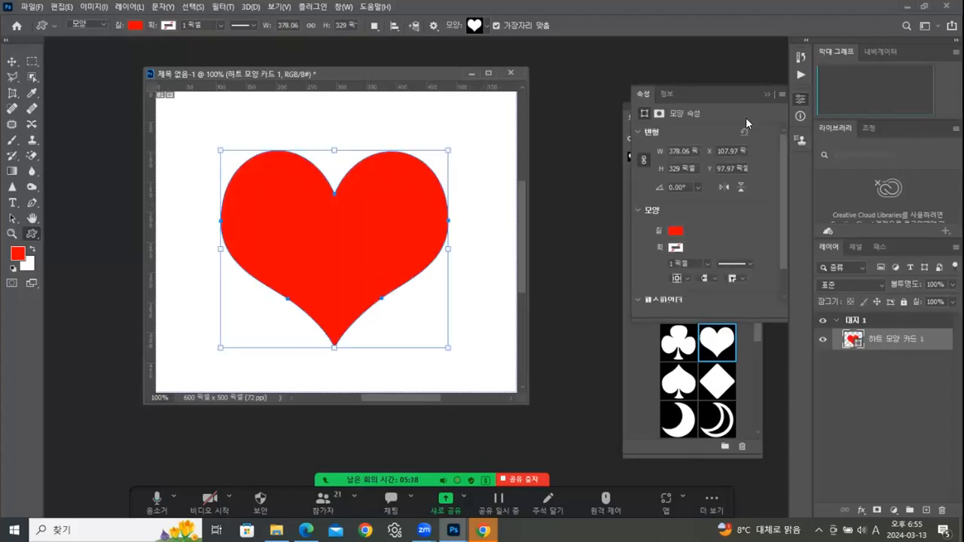
left_click(766, 93)
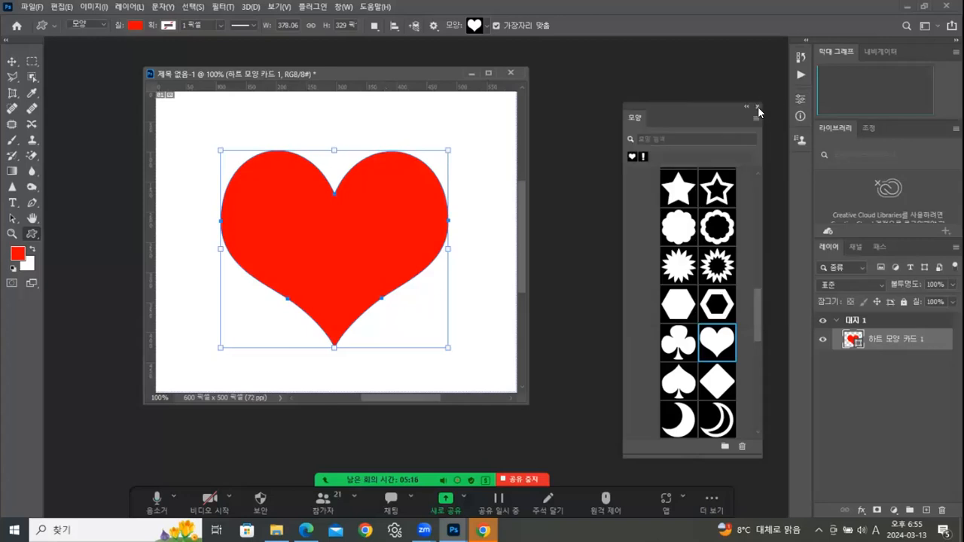
left_click(757, 105)
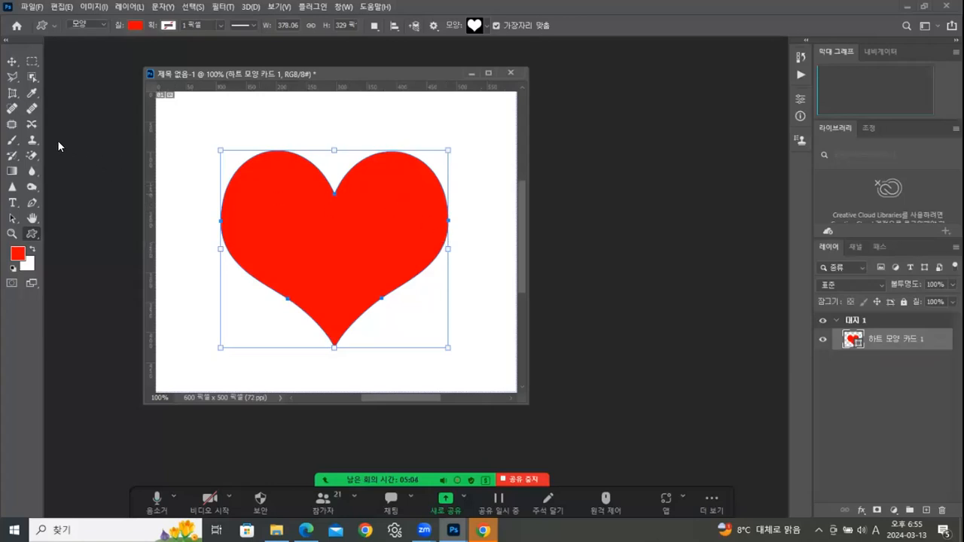
left_click(11, 62)
- Drag the heart right and slightly down until it sits roughly centred on the canvas
mouse_move(310, 203)
left_mouse_down()
mouse_move(280, 167)
mouse_move(283, 219)
mouse_move(329, 216)
mouse_move(311, 204)
mouse_move(324, 200)
left_mouse_up()
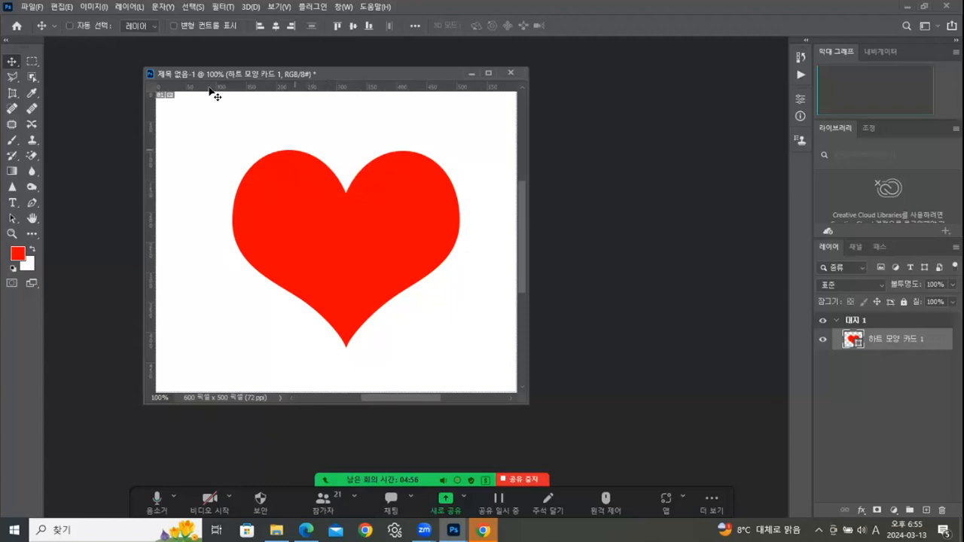
left_click(174, 25)
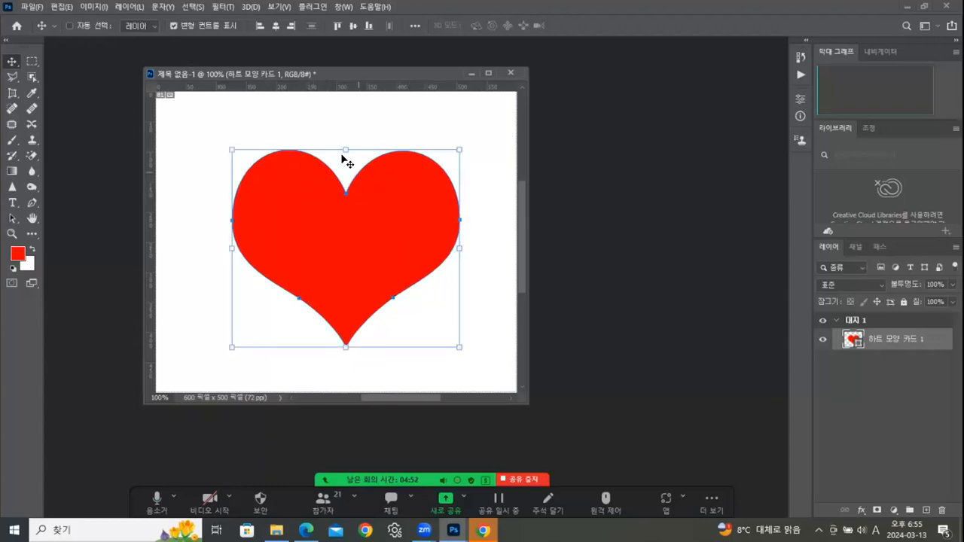
left_click(172, 25)
left_click_drag(347, 207, 316, 227)
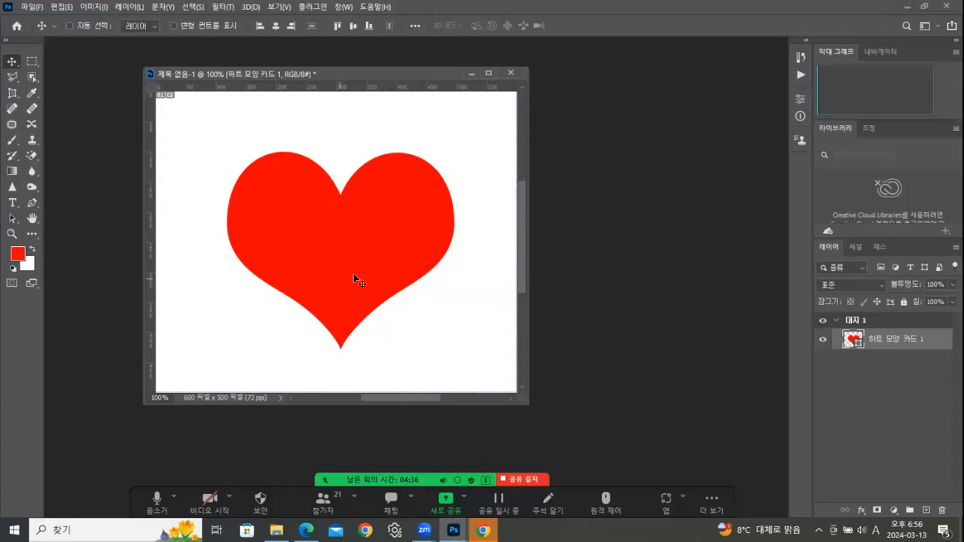
- Select the Horizontal Type tool and set its text colour to black 000000
left_click(12, 204)
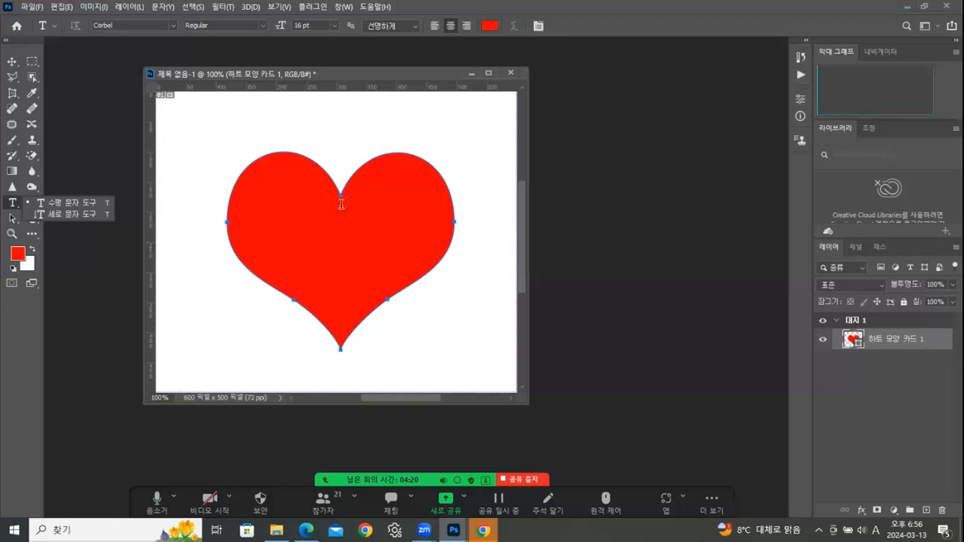
left_click(490, 26)
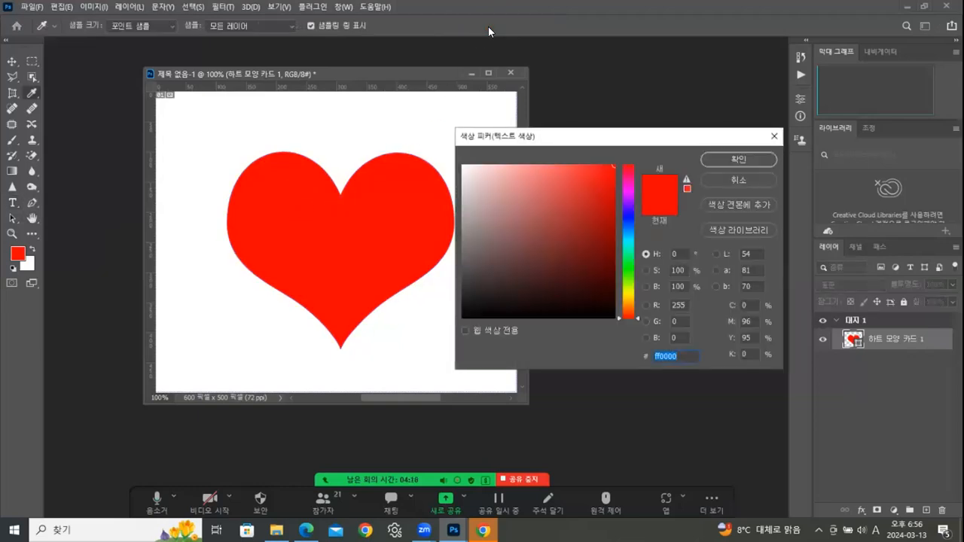
left_click(465, 313)
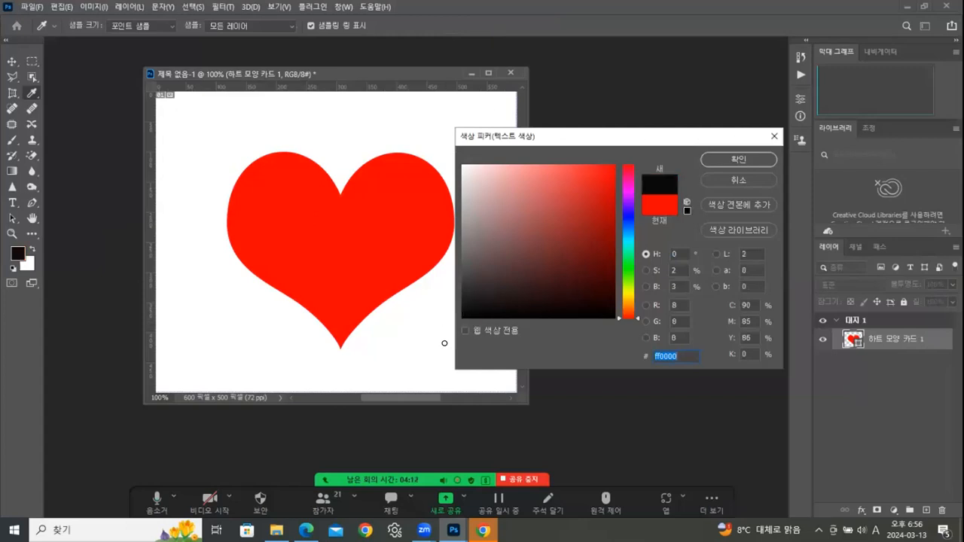
left_click(731, 156)
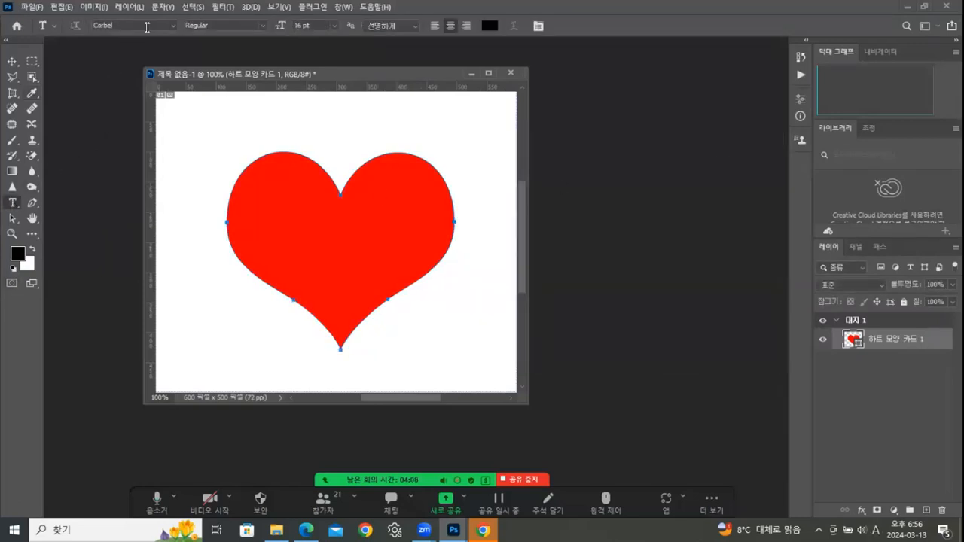
- Choose Corbel from the font family list in the type options bar
left_click(173, 25)
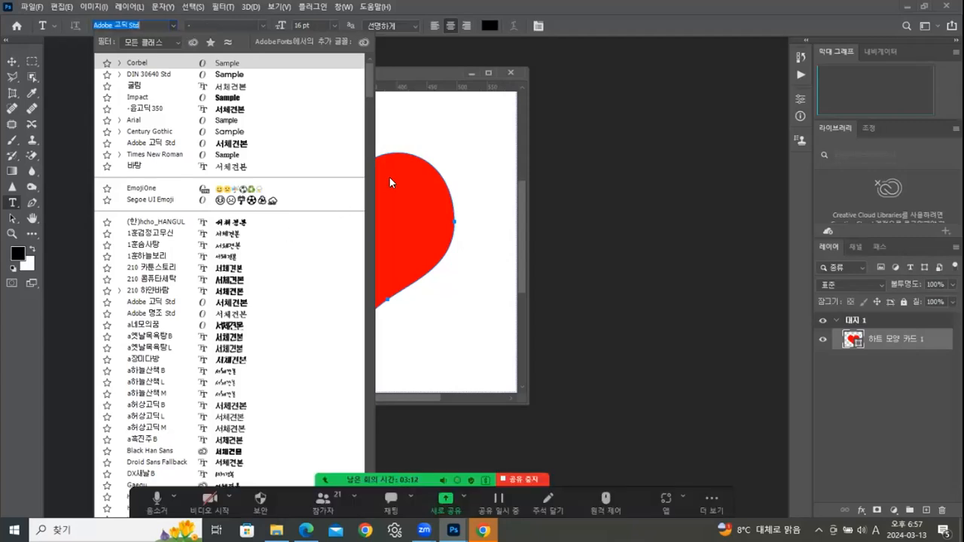
left_click_drag(370, 96, 366, 65)
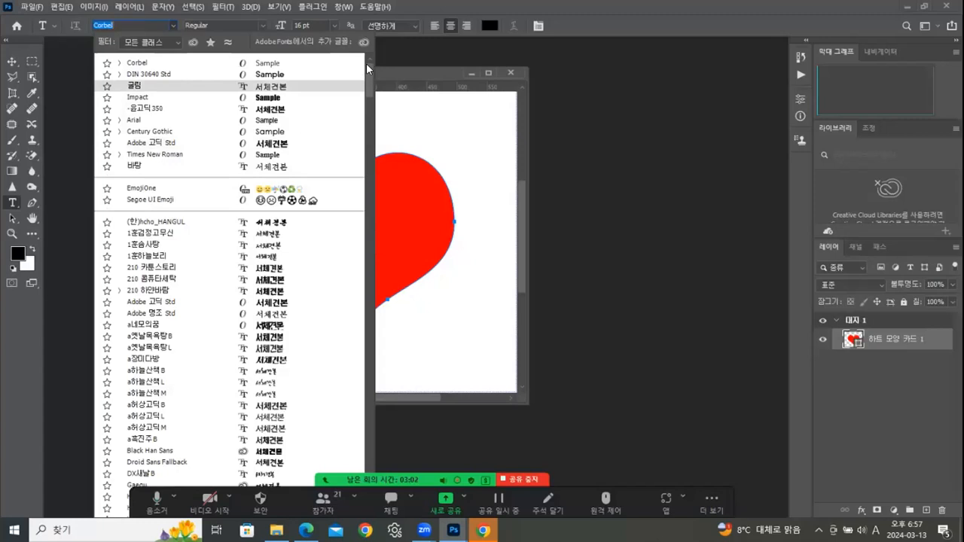
left_click(136, 63)
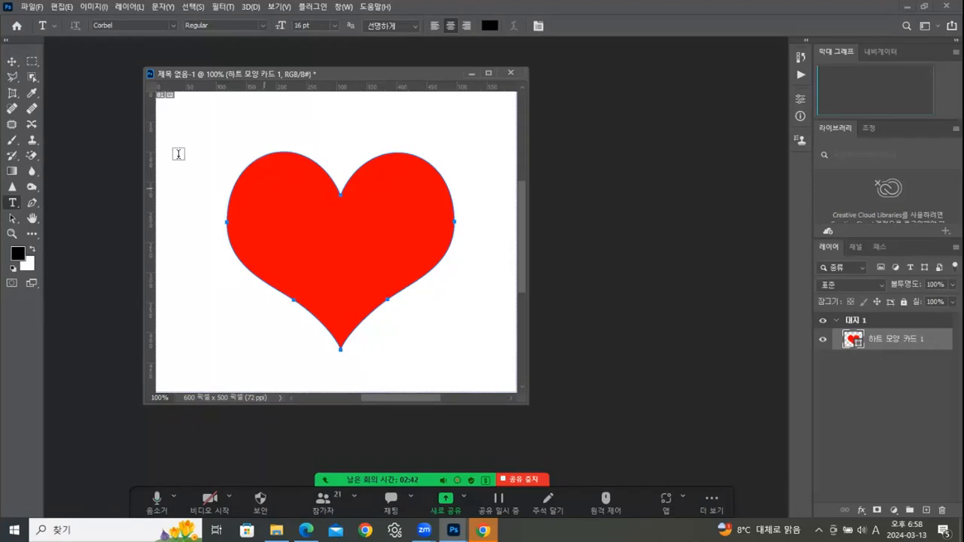
- Type the name text near the canvas's top-left corner and select it
left_click(186, 126)
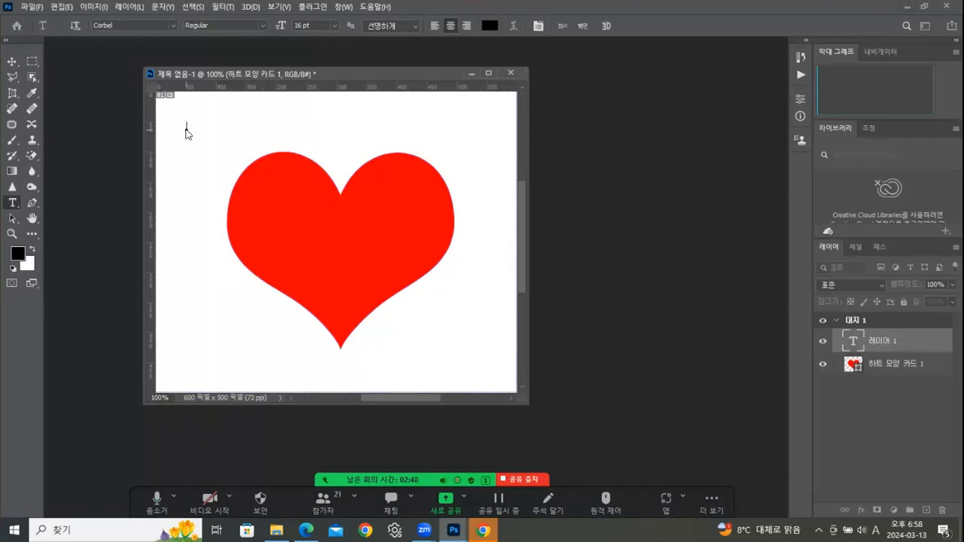
left_click_drag(215, 126, 148, 124)
- Format the name as Corbel Bold 36 pt with sharp anti-aliasing and commit it
left_click(333, 25)
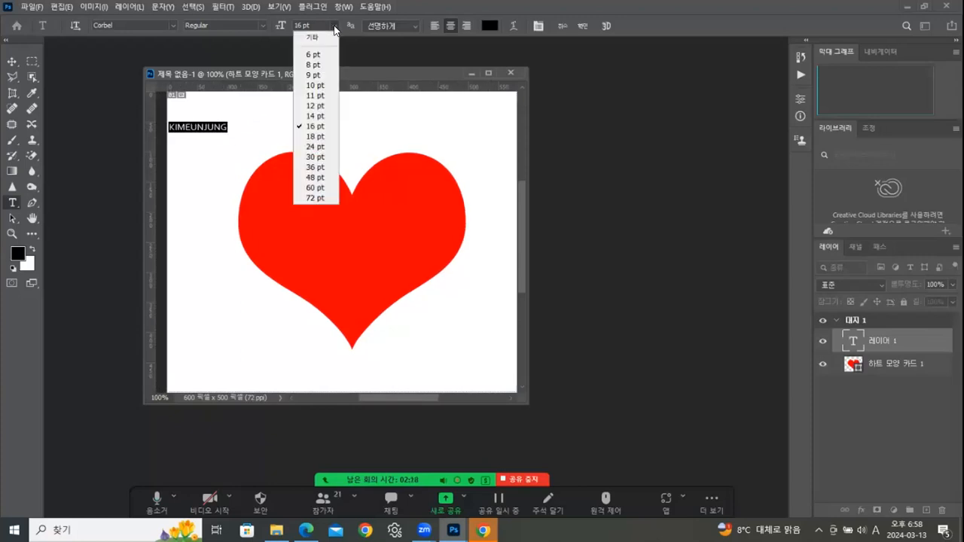
left_click(311, 167)
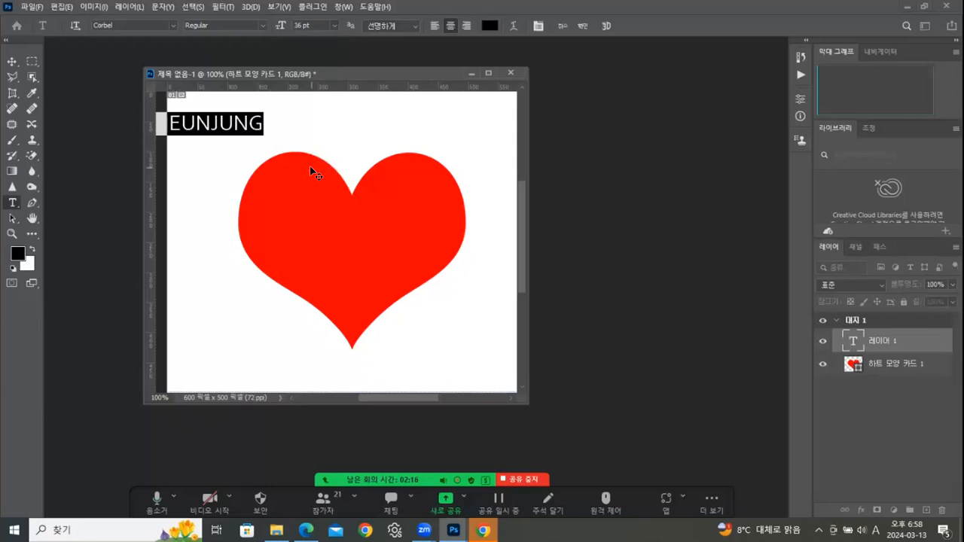
left_click(264, 22)
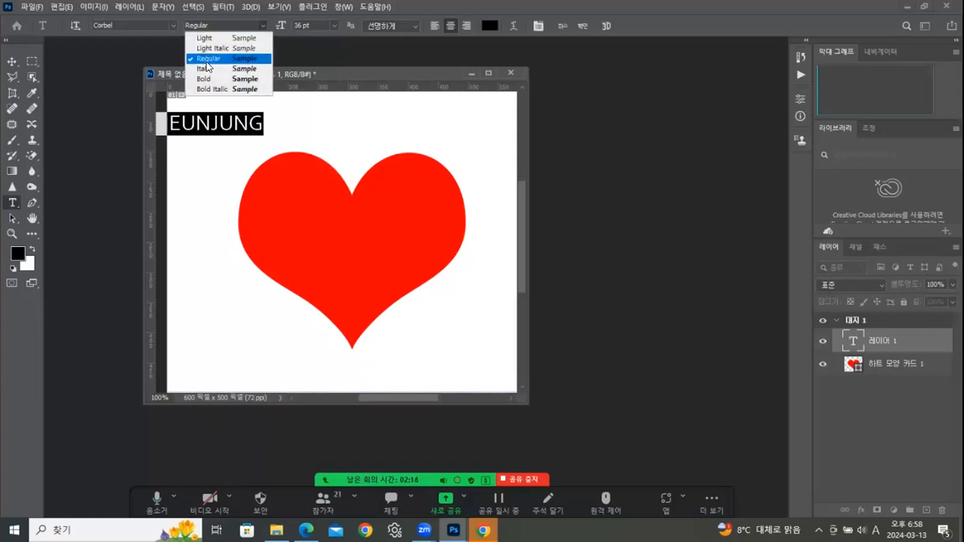
left_click(200, 80)
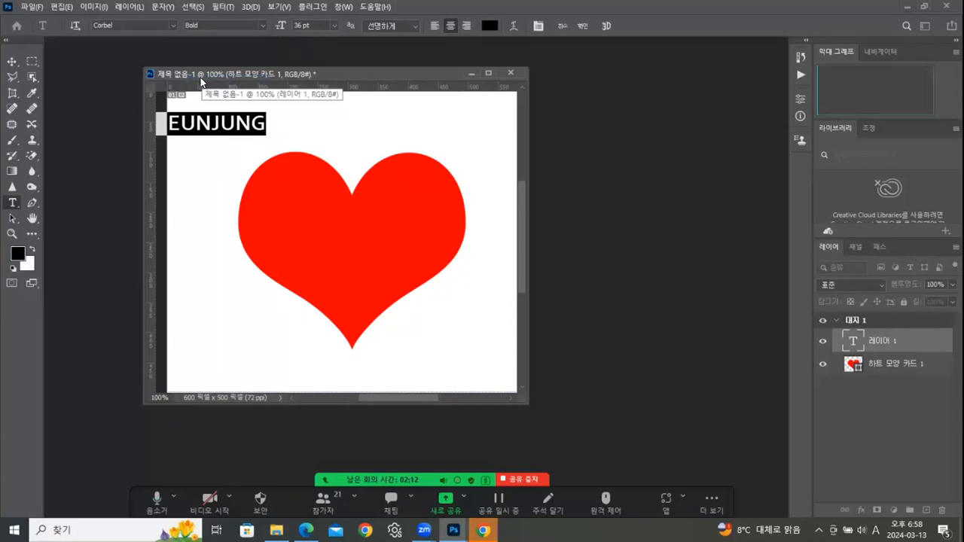
left_click(413, 25)
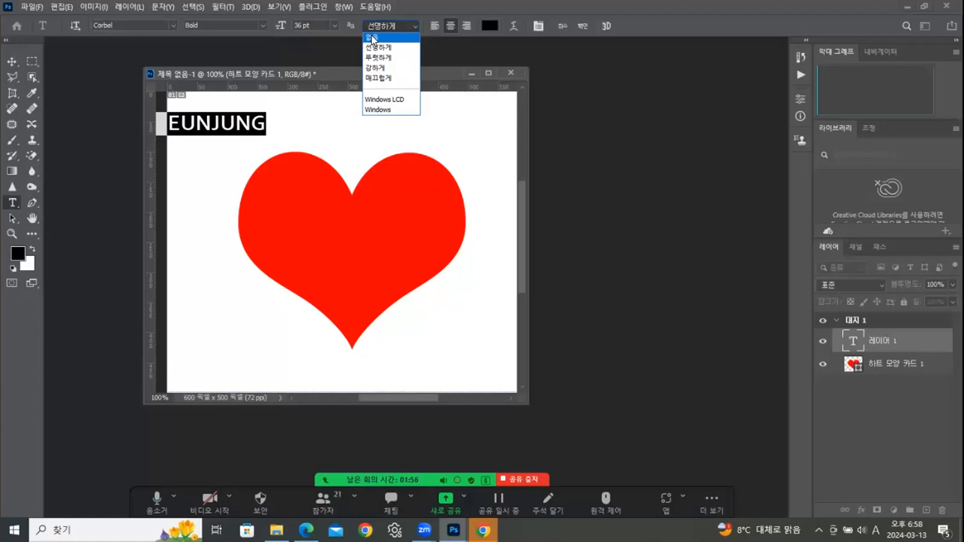
left_click(372, 48)
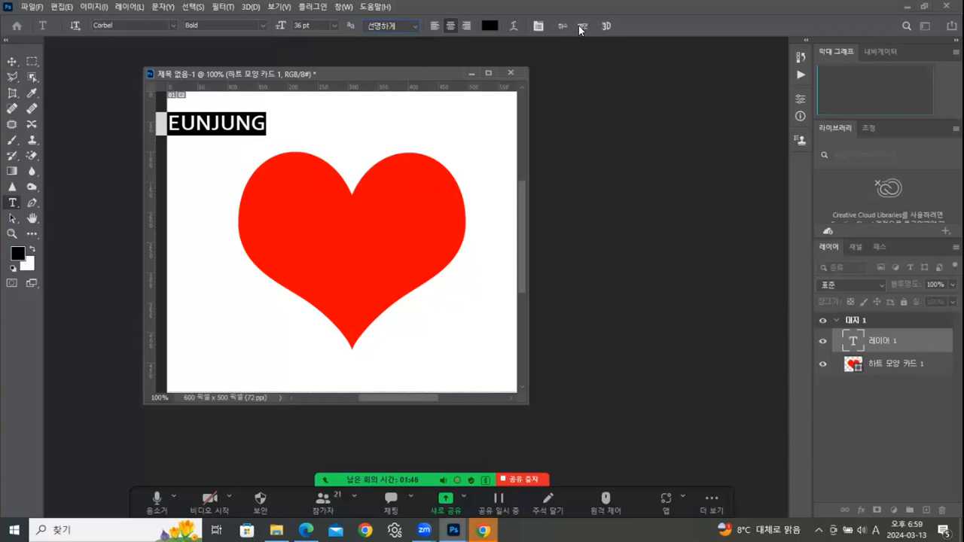
left_click(11, 61)
- Centre the name text on the heart and change its colour to white ffffff
left_click_drag(253, 133, 404, 237)
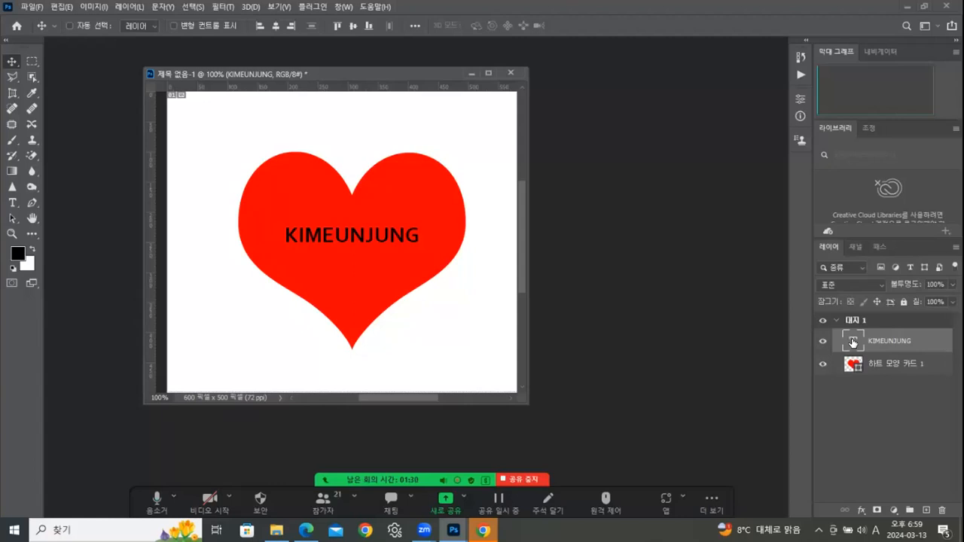
double_click(853, 343)
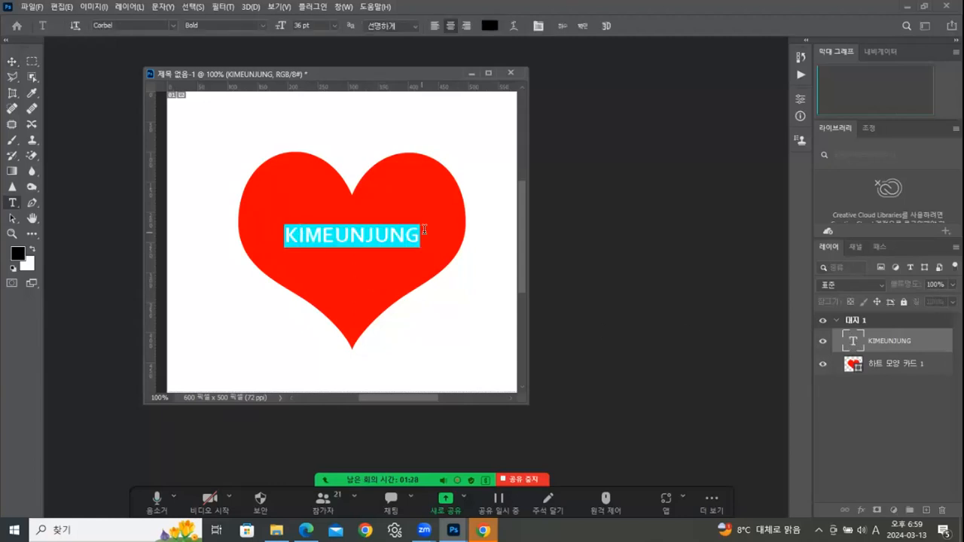
left_click(489, 27)
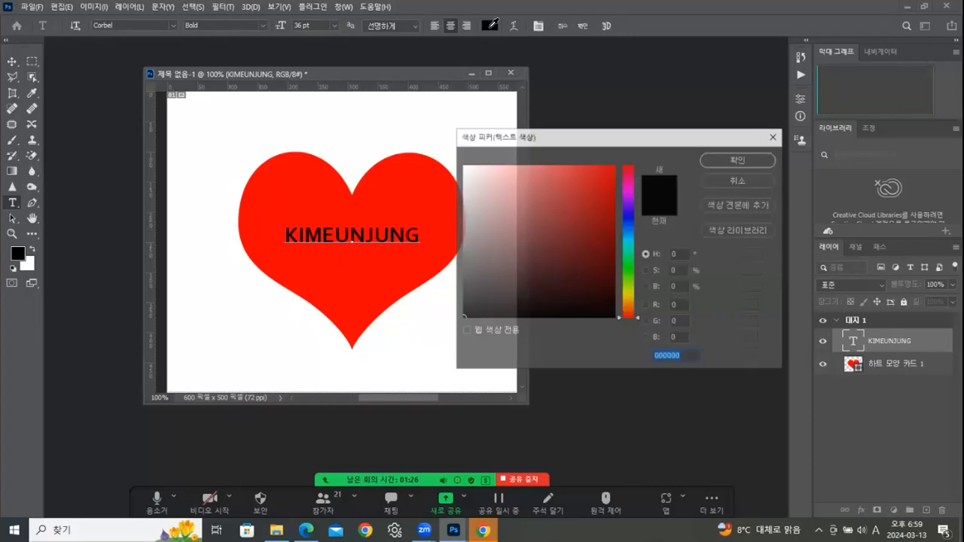
left_click(444, 146)
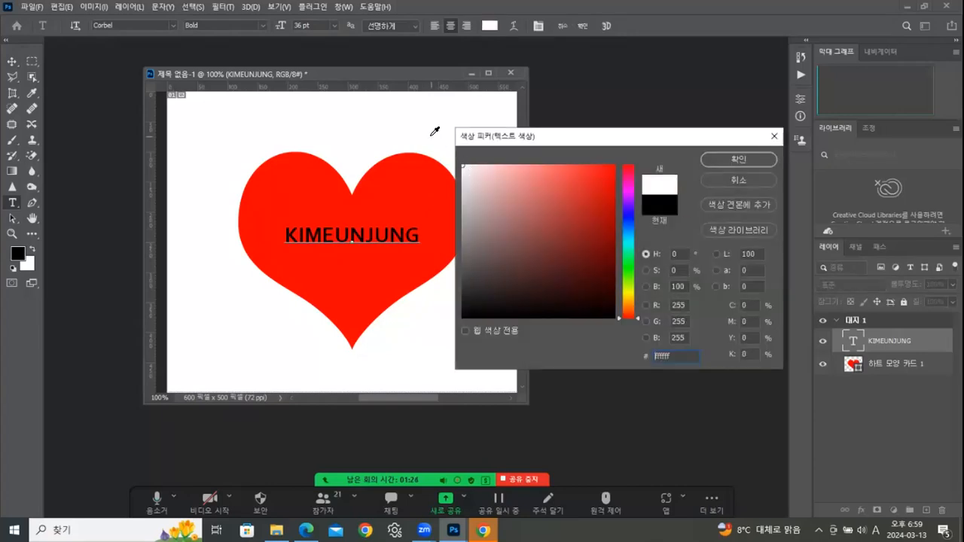
left_click(745, 158)
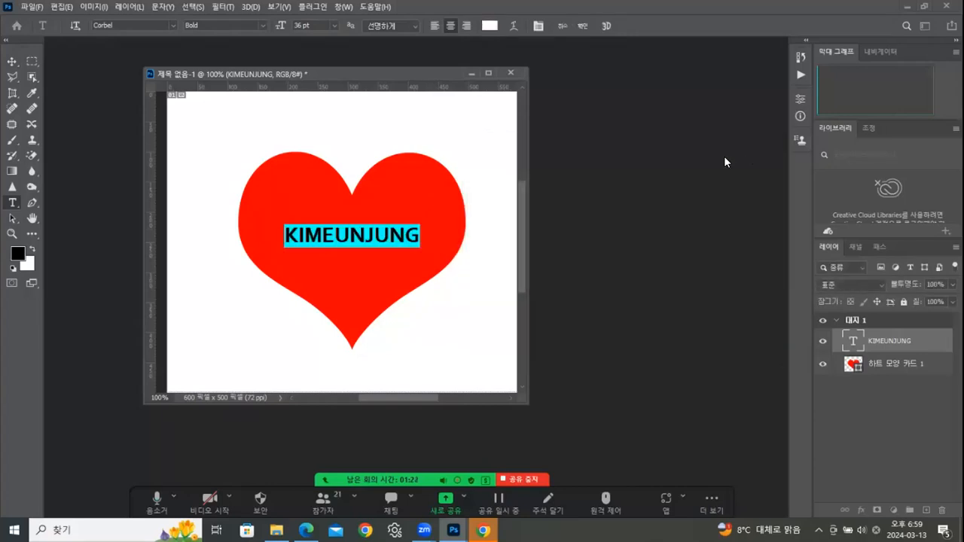
left_click(173, 23)
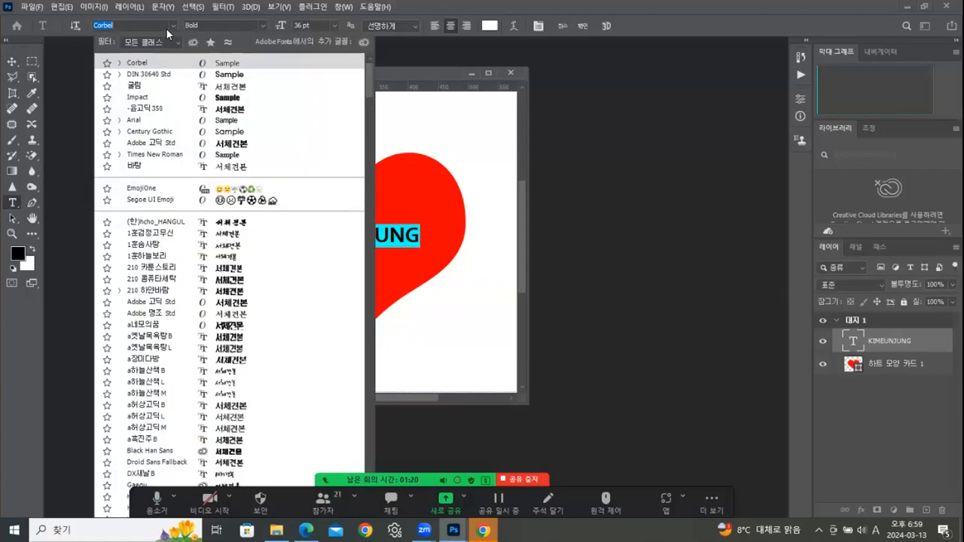
left_click(139, 73)
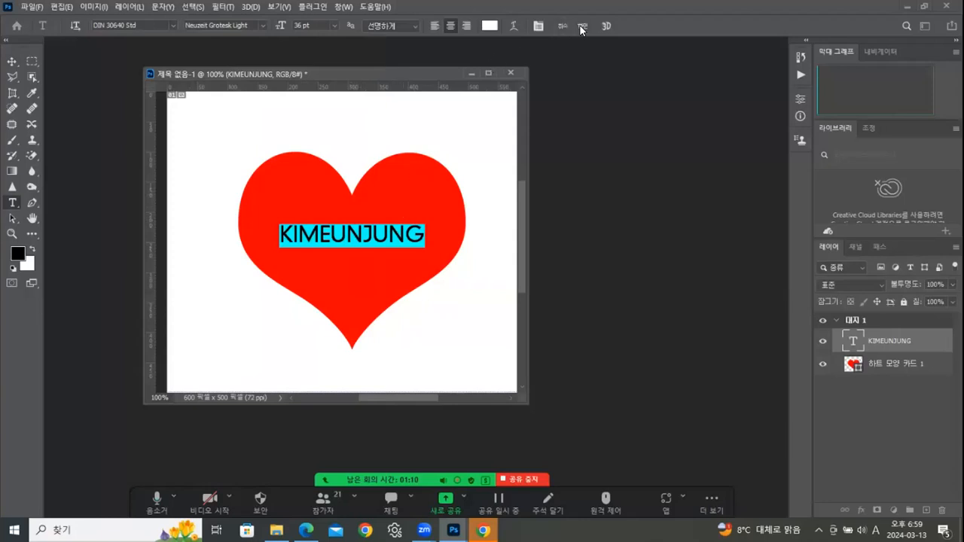
left_click(10, 62)
left_click_drag(359, 235, 361, 229)
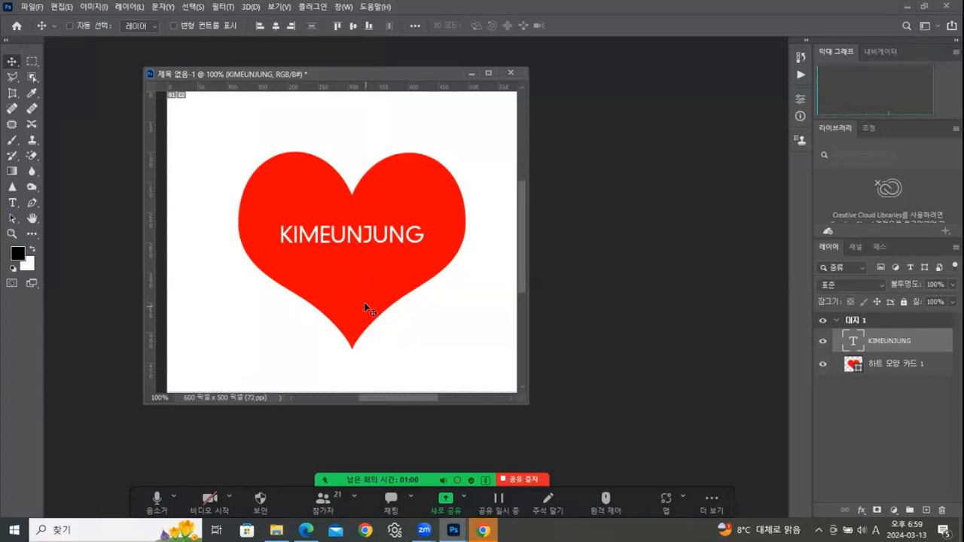
- Save the design as 20240313.psd in Photoshop PSD format inside the desktop's 실습 folder
left_click(30, 9)
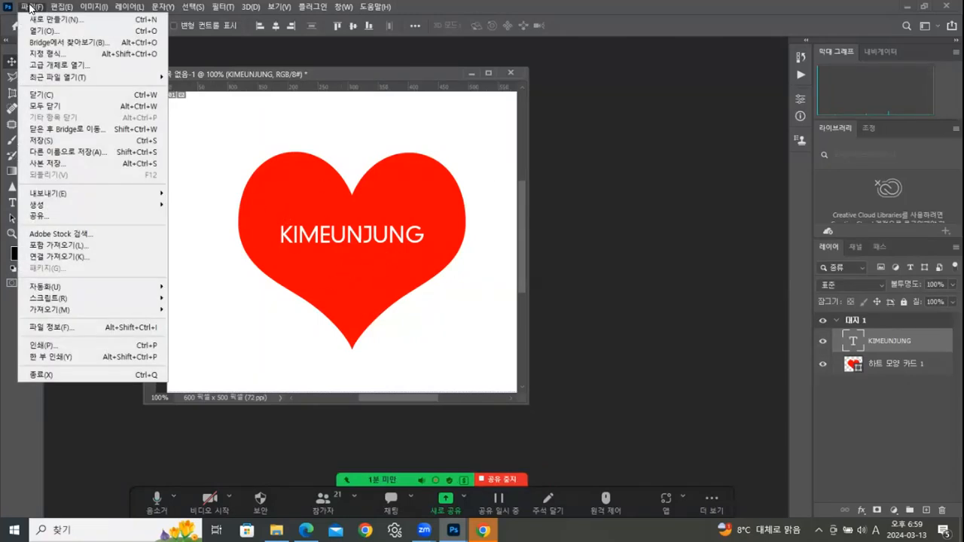
left_click(45, 141)
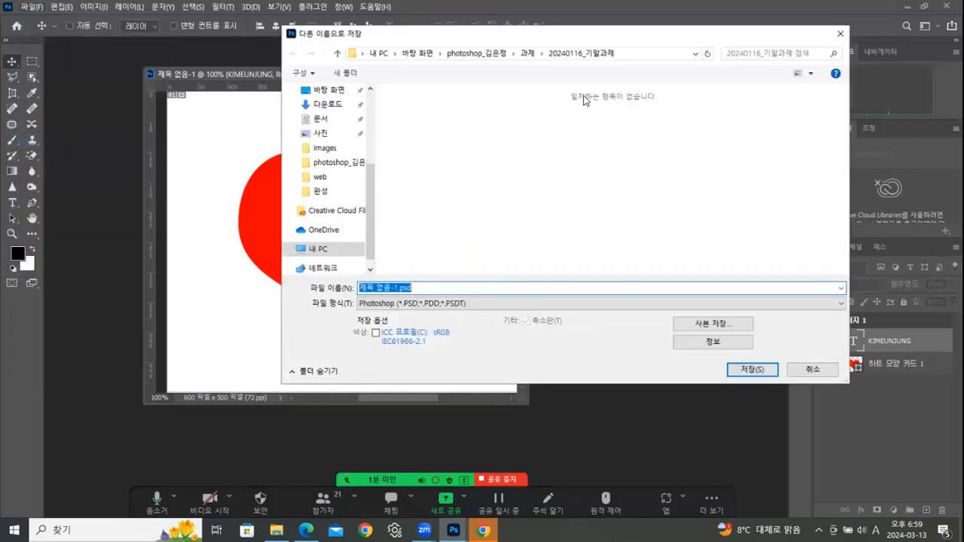
left_click_drag(534, 34, 610, 36)
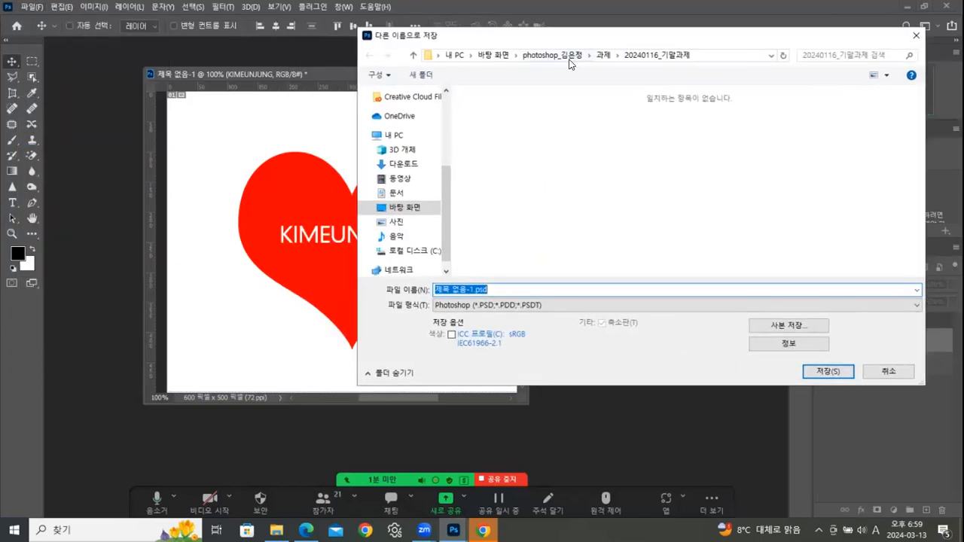
left_click(489, 56)
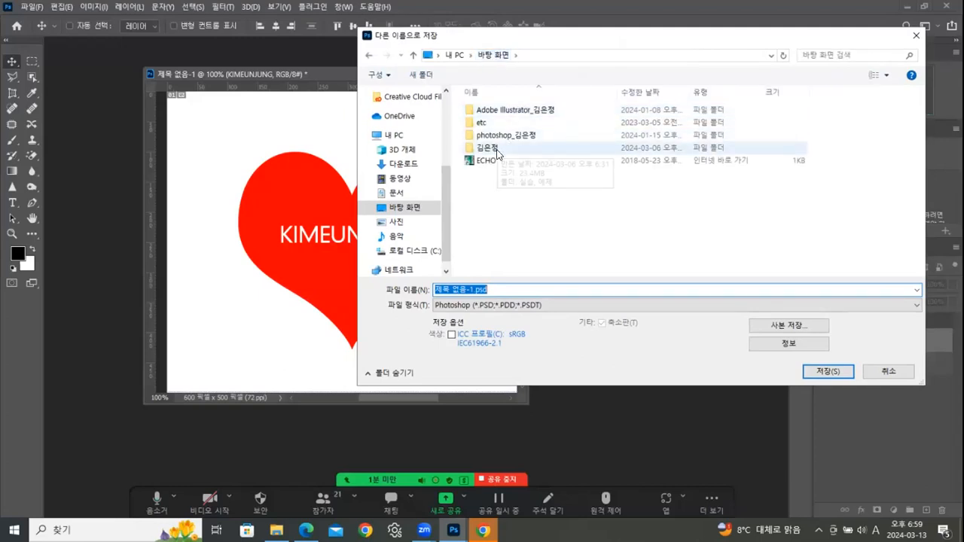
double_click(490, 148)
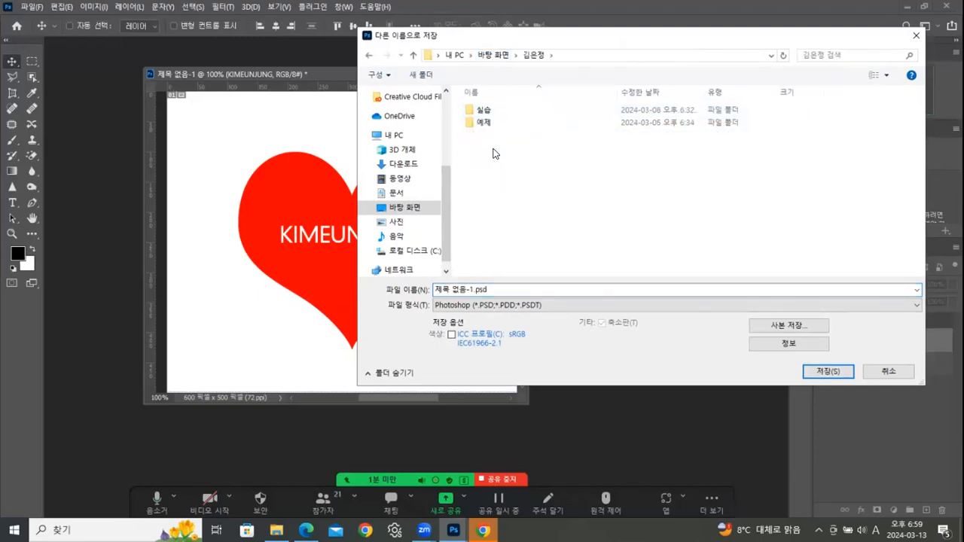
double_click(486, 110)
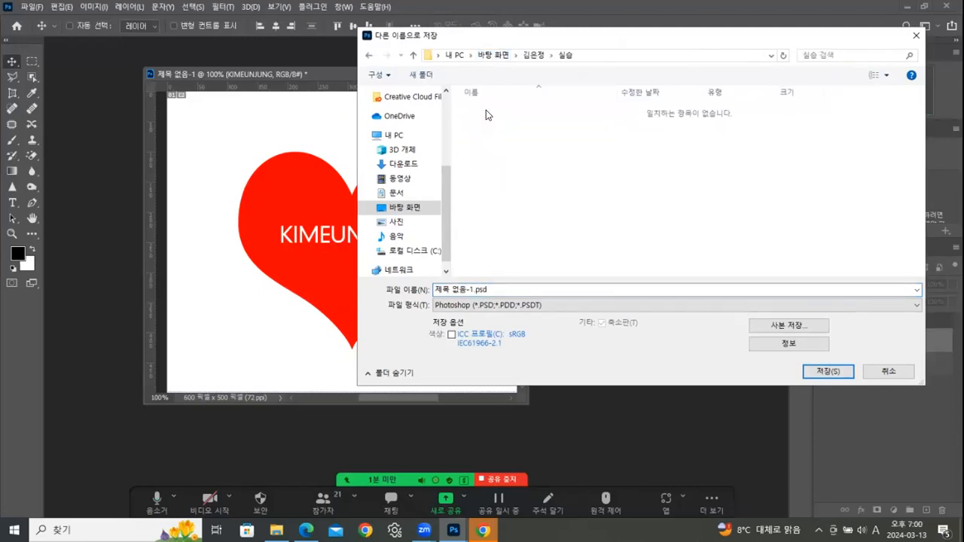
left_click(474, 289)
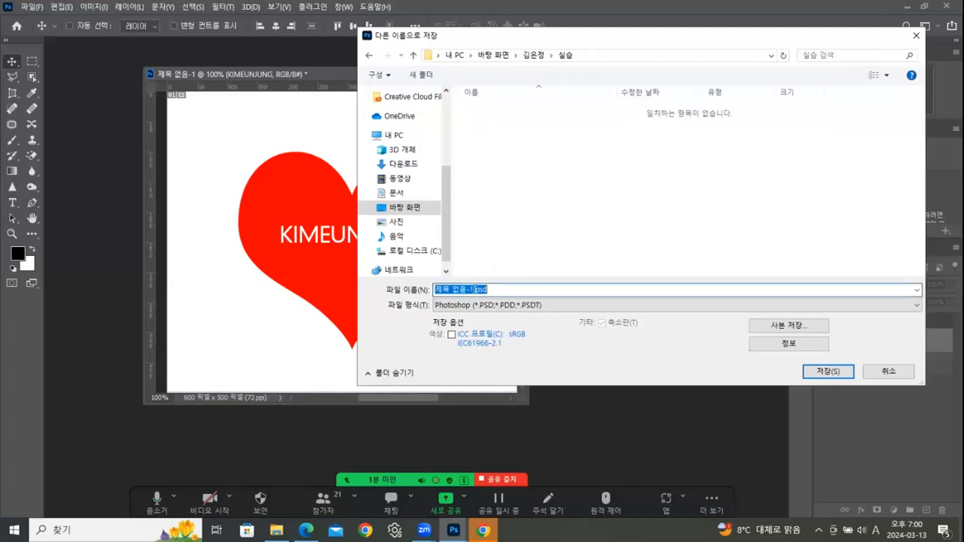
left_click(472, 289)
left_click_drag(473, 290, 325, 288)
type("20240313")
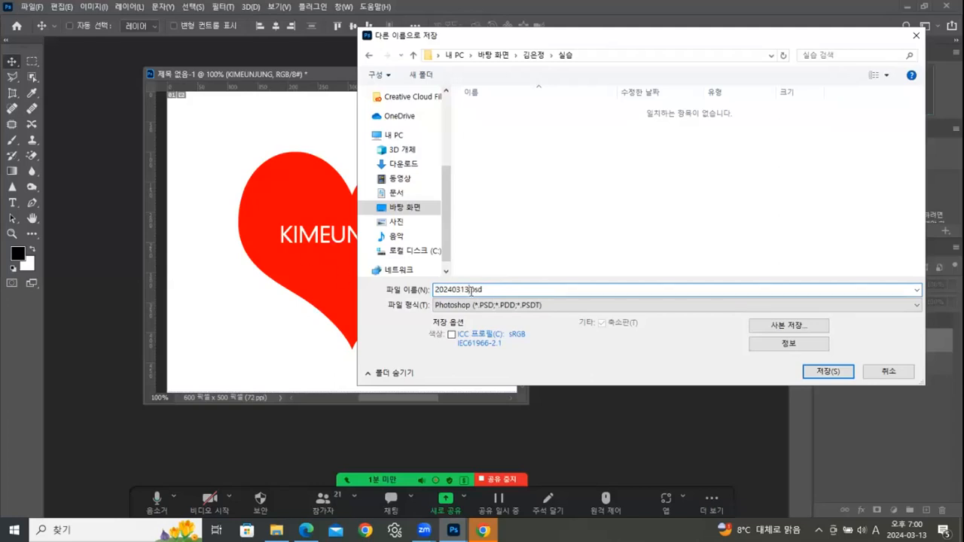
left_click(827, 370)
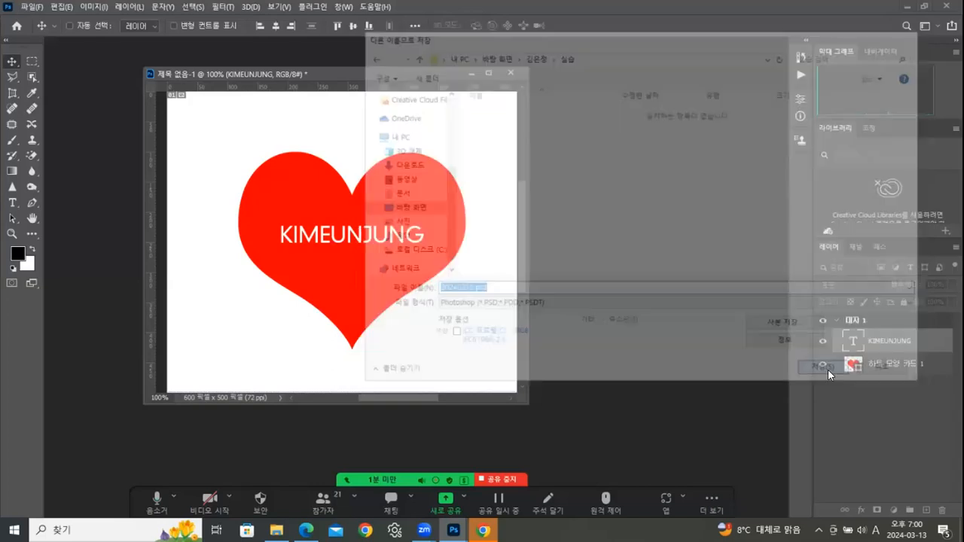